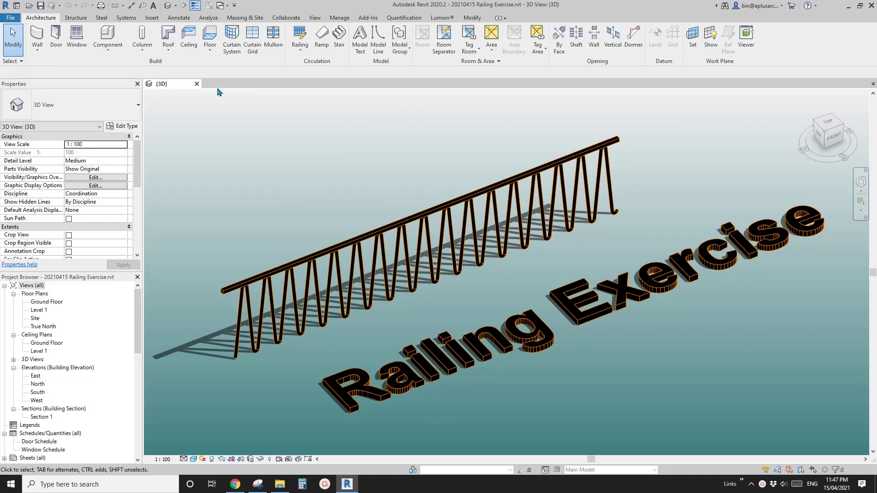
Close the railing project view and create a new family from the Metric Generic Model Adaptive.rft template.
left_click(197, 84)
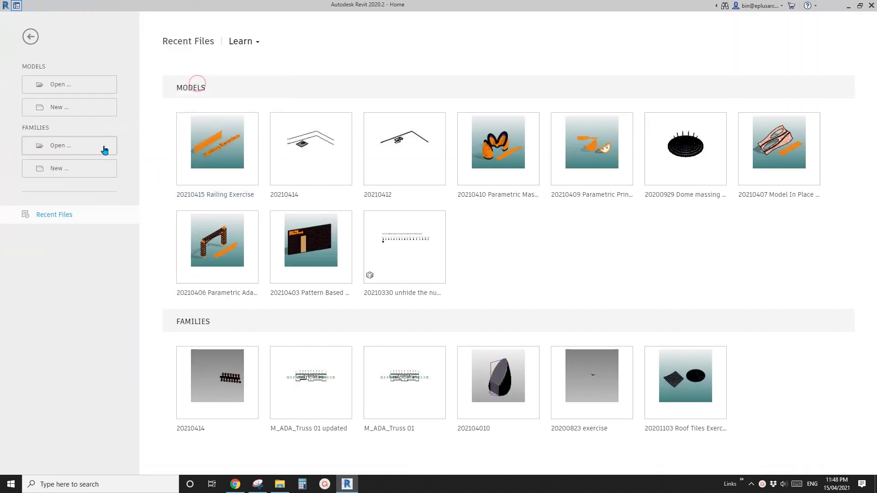
left_click(60, 168)
left_click_drag(485, 137, 484, 170)
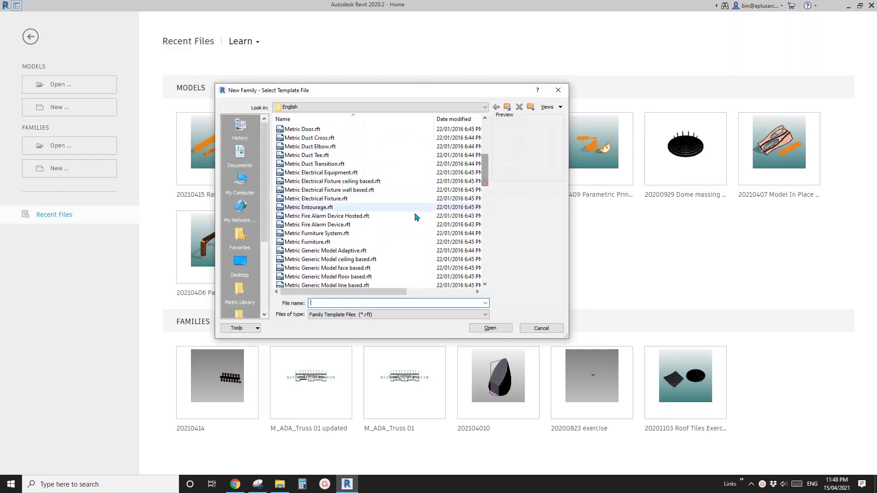
left_click(353, 250)
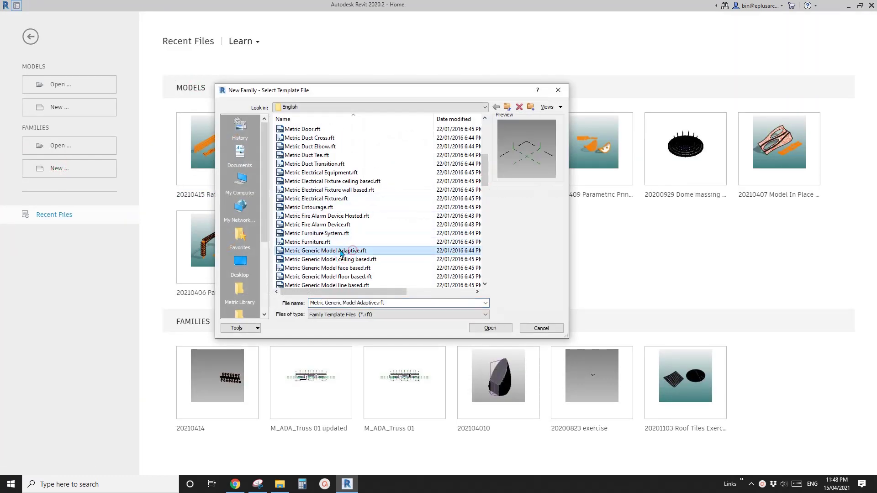
left_click(489, 328)
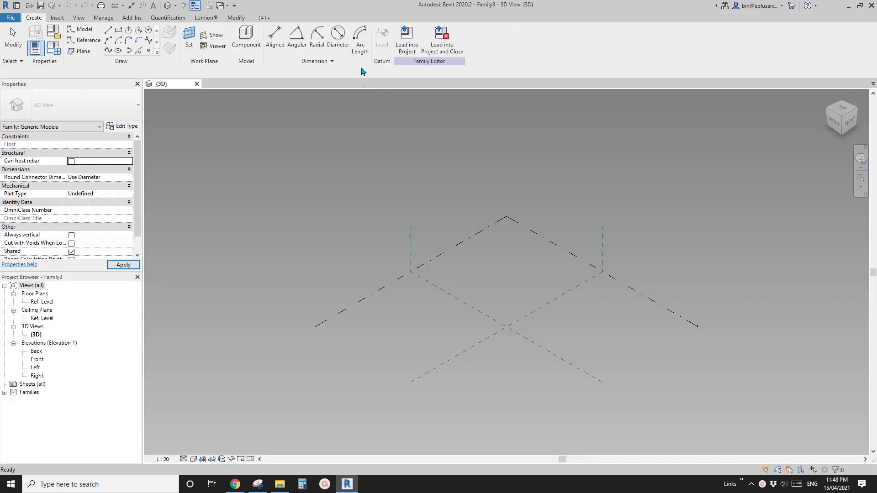
Place two reference points on the reference level and make both of them adaptive.
left_click(413, 318)
left_click(526, 283)
key("Escape")
key("Escape")
left_click_drag(344, 233, 571, 360)
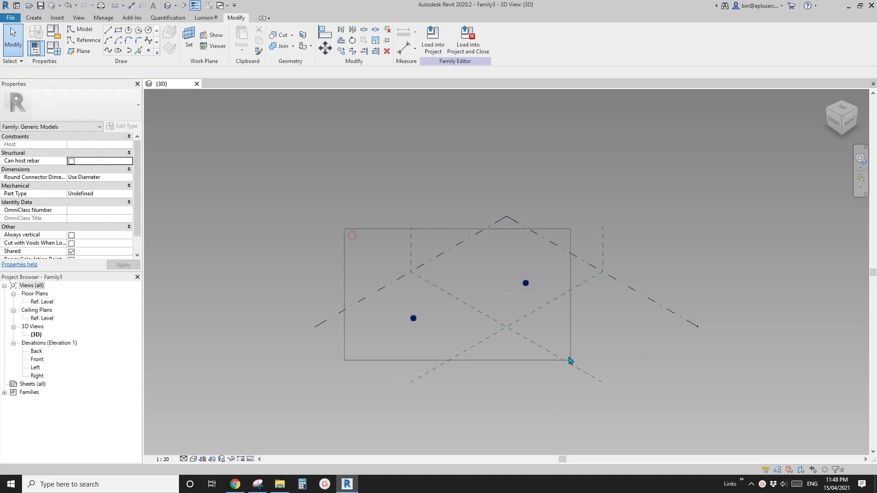
left_click(478, 45)
Connect the two adaptive points with a spline through points and turn it into a reference line.
scroll(530, 289, "up", 2)
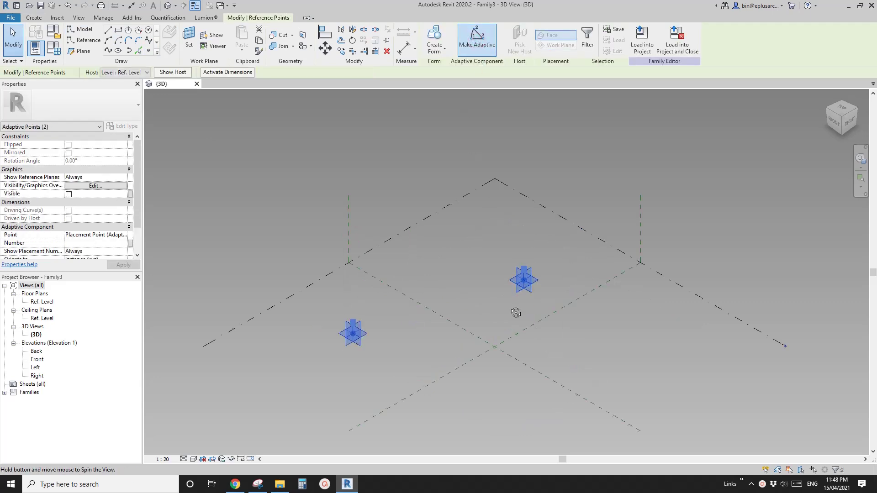
middle_click_drag(519, 309, 502, 301, "shift")
left_click(107, 50)
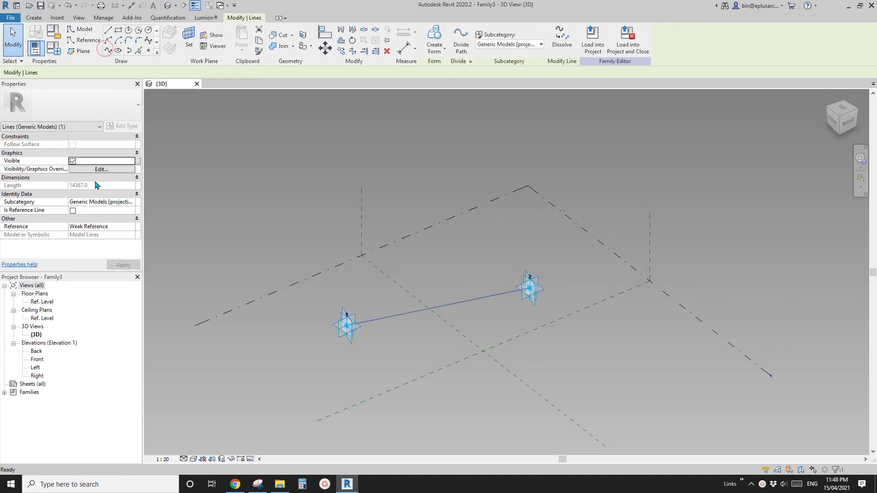
left_click(73, 211)
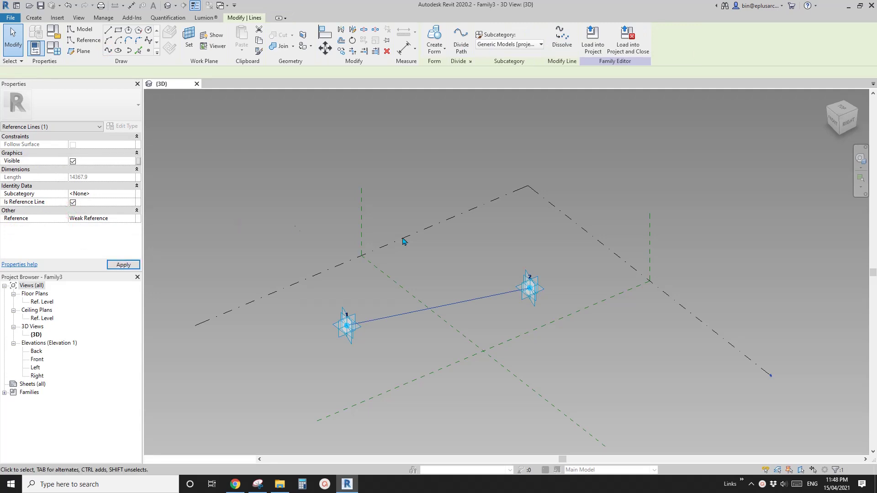
scroll(544, 201, "up", 2)
key("Escape")
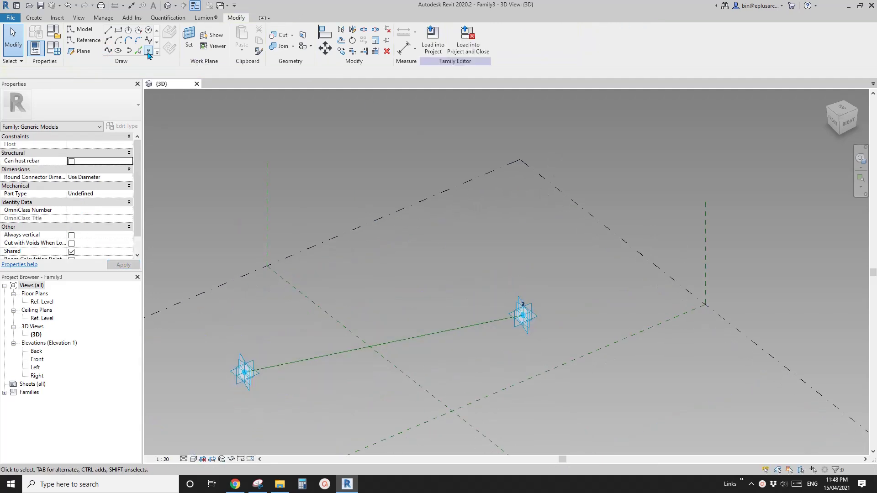
Host a new reference point on each adaptive point, using that point's horizontal reference plane as the work plane.
left_click(148, 52)
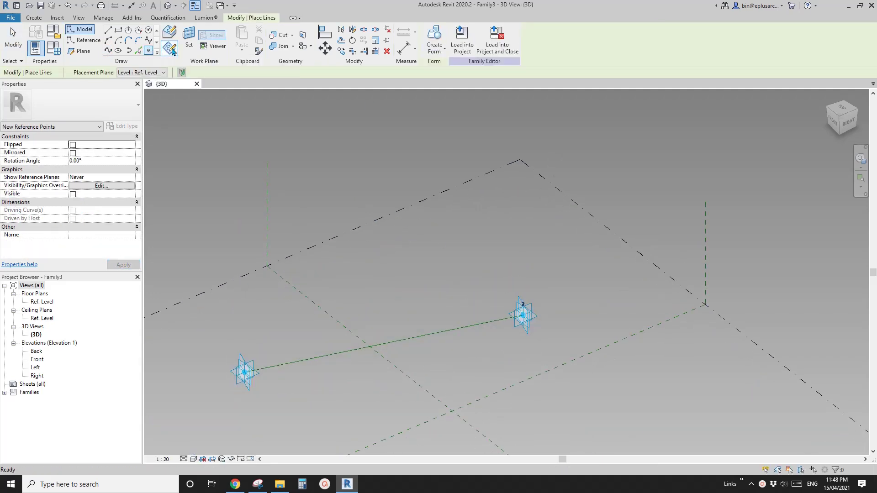
key("Escape")
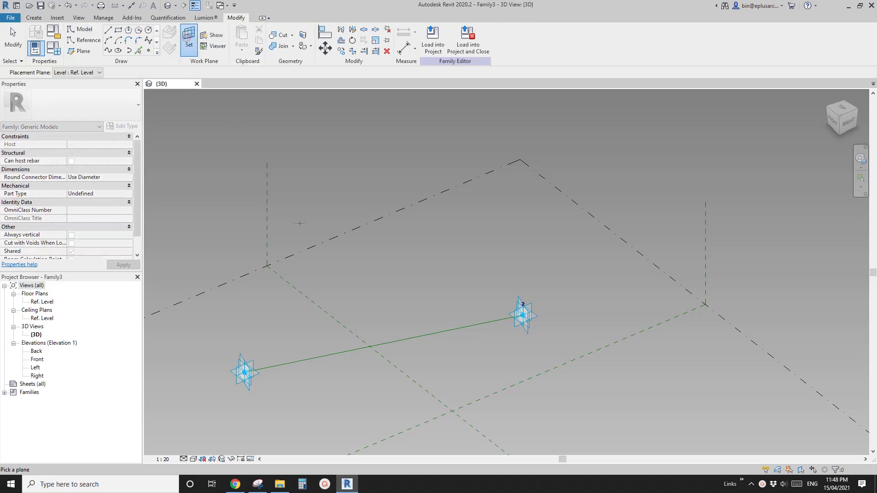
left_click(259, 374)
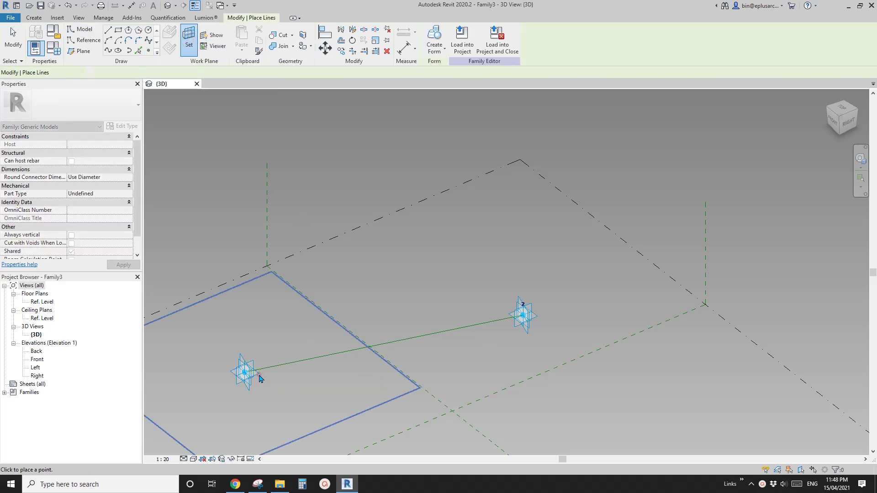
middle_click_drag(295, 338, 311, 316)
scroll(311, 317, "down", 1)
left_click(188, 41)
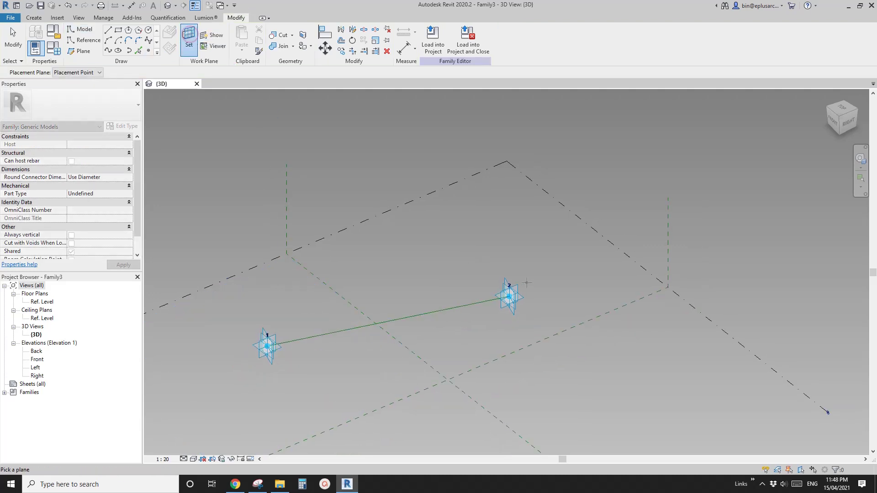
left_click(515, 296)
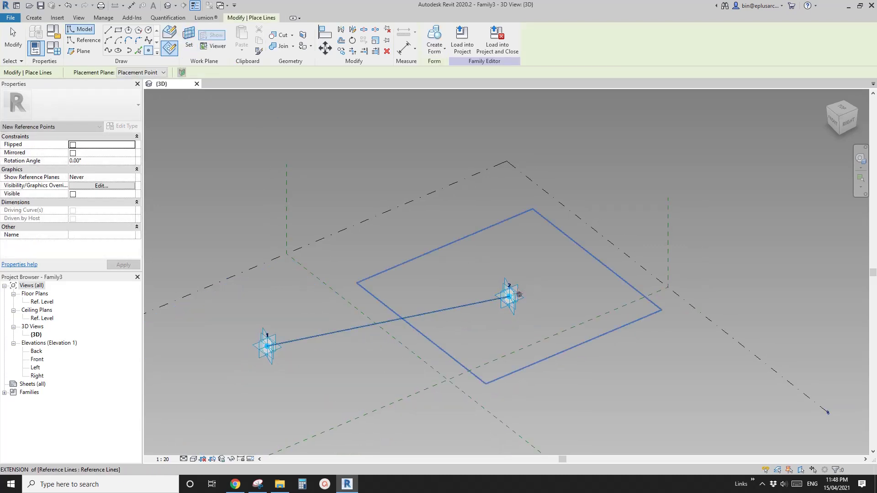
left_click(510, 297)
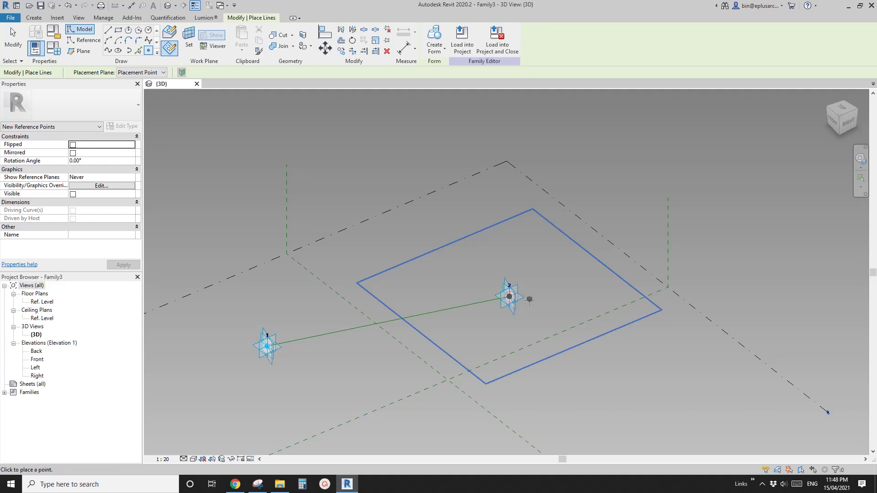
key("Escape")
Set the offset of both hosted reference points to 1000.
left_click(509, 298)
left_click(268, 346, "ctrl")
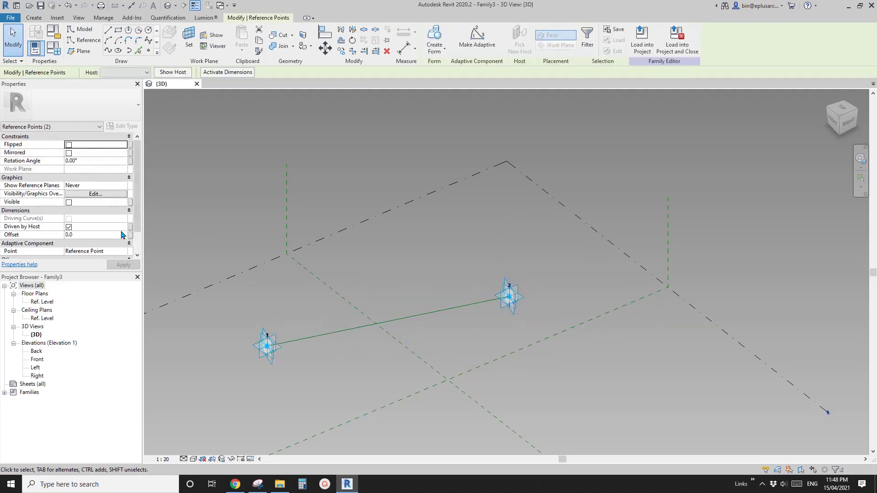
left_click(88, 235)
type("100")
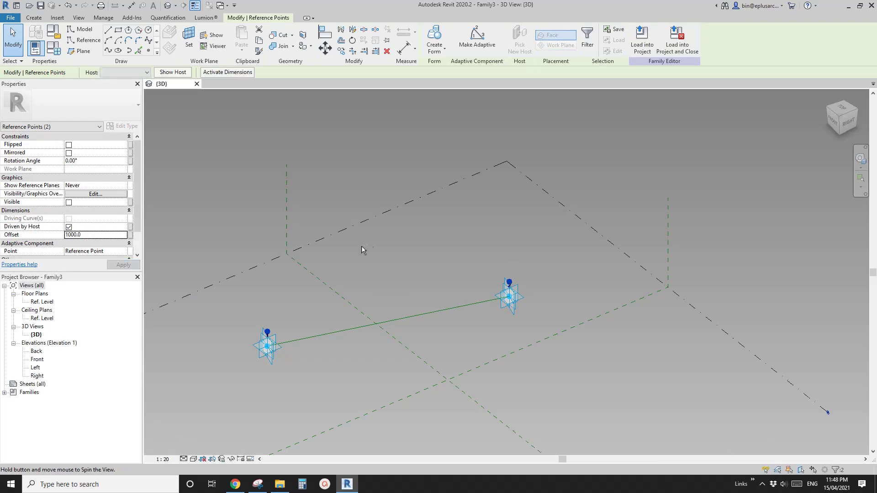
Associate the offset of the two hosted points with a new type family parameter named H.
middle_click_drag(363, 247, 385, 210, "shift")
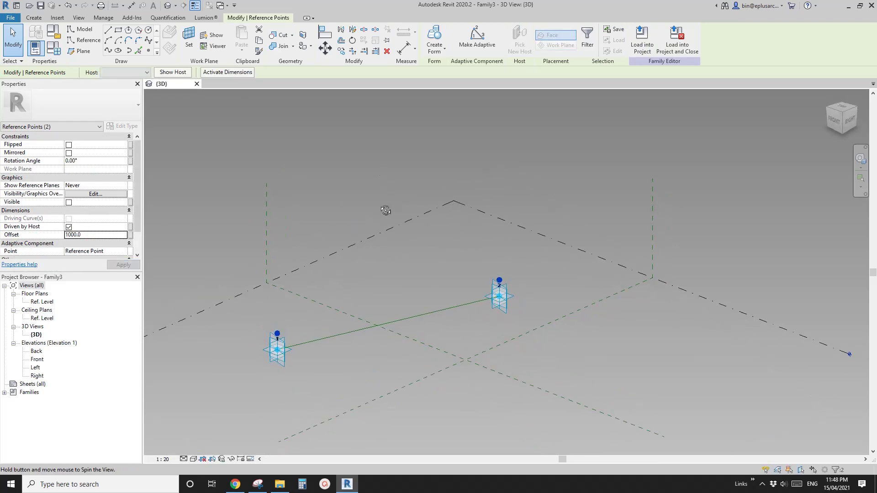
left_click(131, 236)
left_click(165, 288)
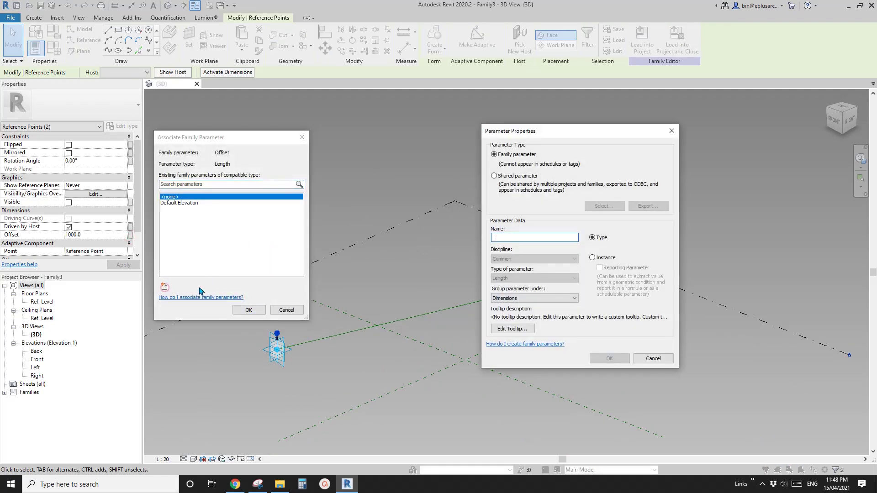
type("h")
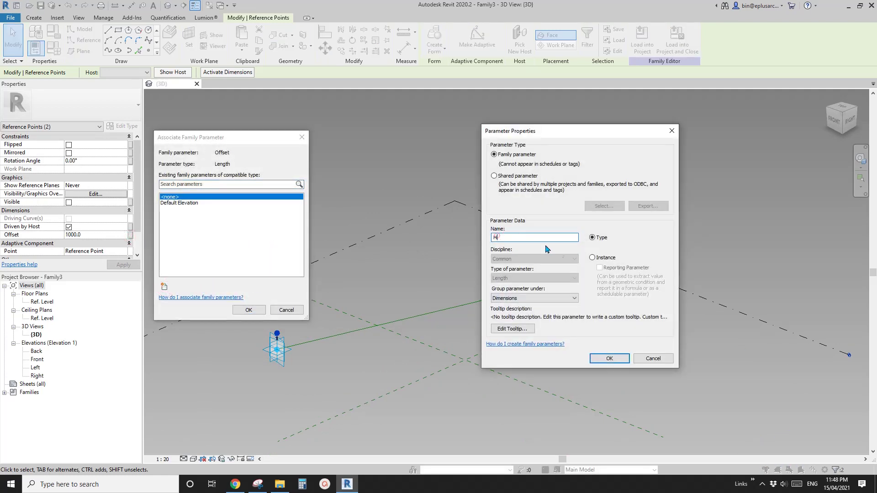
left_click(609, 359)
left_click(249, 310)
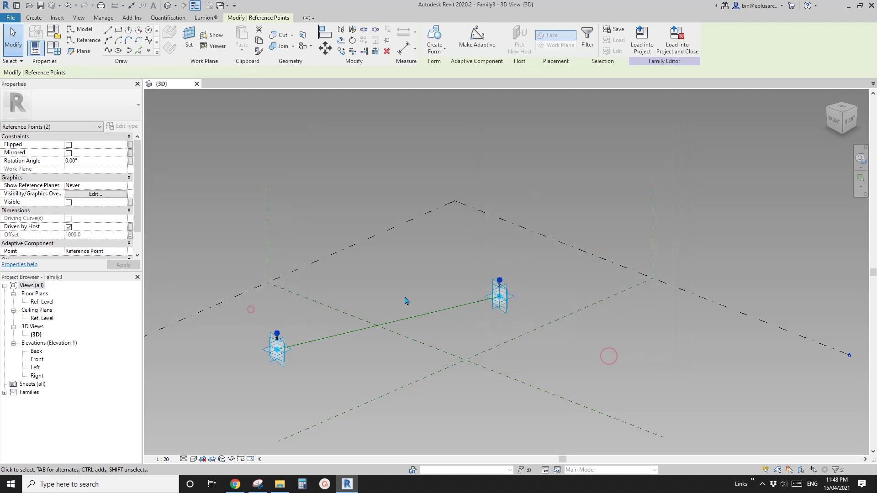
key("Escape")
Move adaptive point 2 closer to adaptive point 1, leaving about 1790 mm between them.
left_click_drag(504, 316, 344, 360)
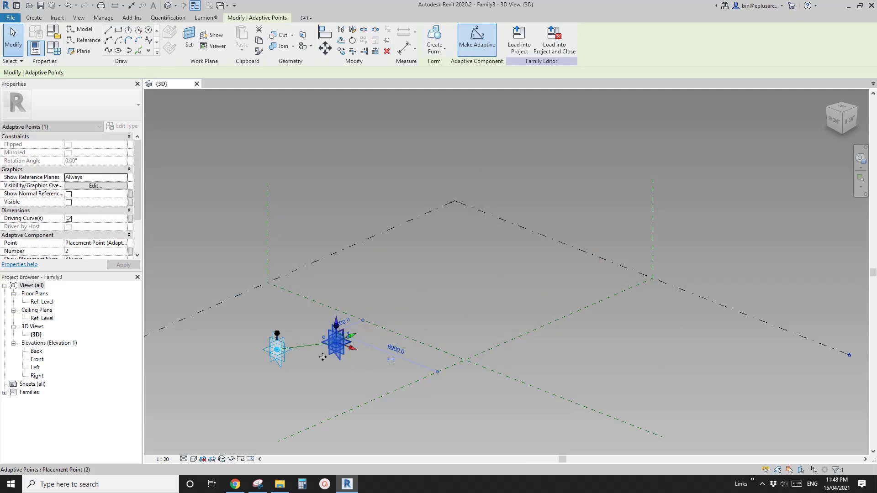
scroll(323, 357, "up", 5)
left_click_drag(377, 312, 261, 327)
middle_click_drag(249, 338, 478, 315)
left_click(458, 270)
middle_click_drag(458, 270, 461, 288, "shift")
Connect the two upper hosted points with a spline through points and turn it into a reference line.
left_click_drag(338, 238, 539, 299)
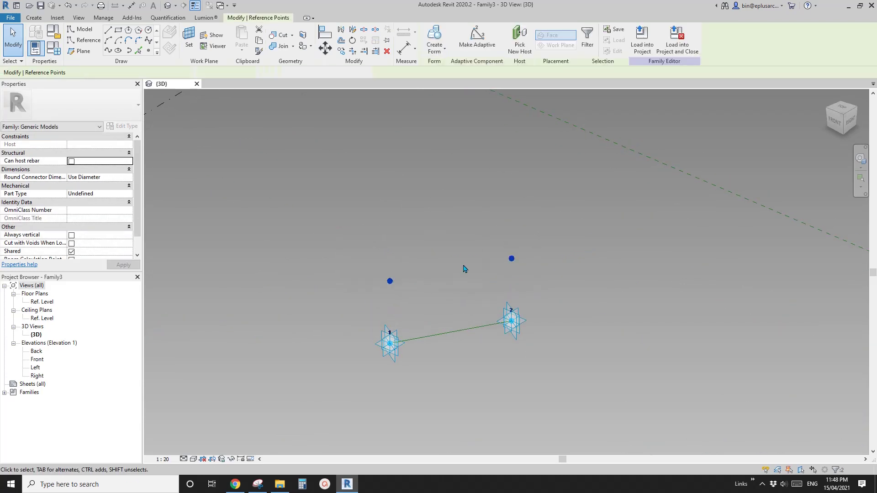
left_click(108, 51)
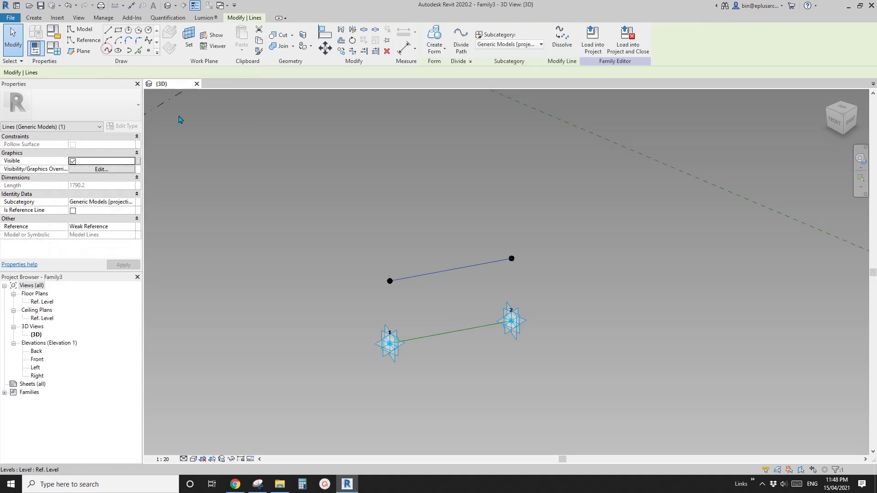
left_click(74, 212)
scroll(538, 239, "up", 2)
middle_click_drag(538, 238, 519, 229)
key("Escape")
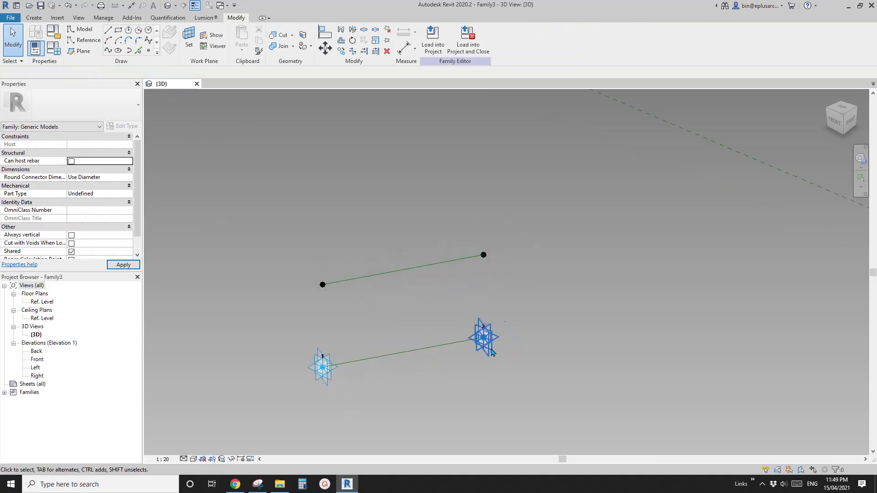
Create a form from the upper and lower reference lines, choosing the flat vertical surface option.
left_click(438, 270)
left_click(446, 343, "ctrl")
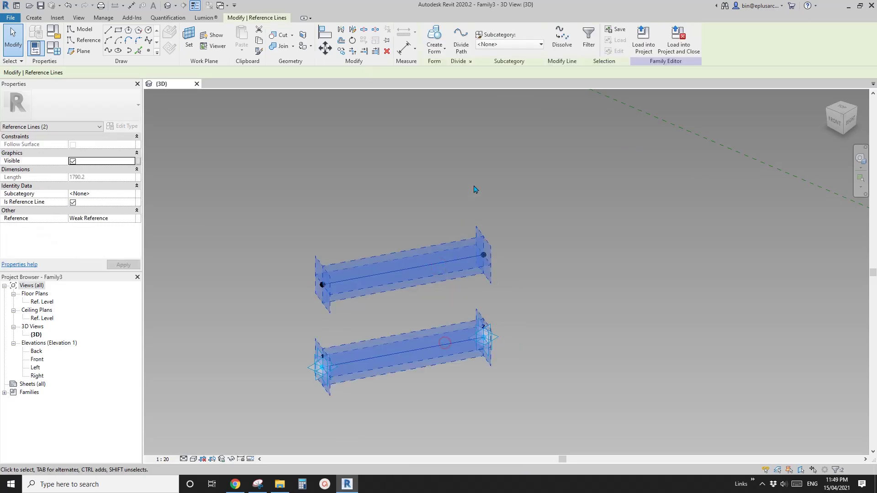
left_click(441, 46)
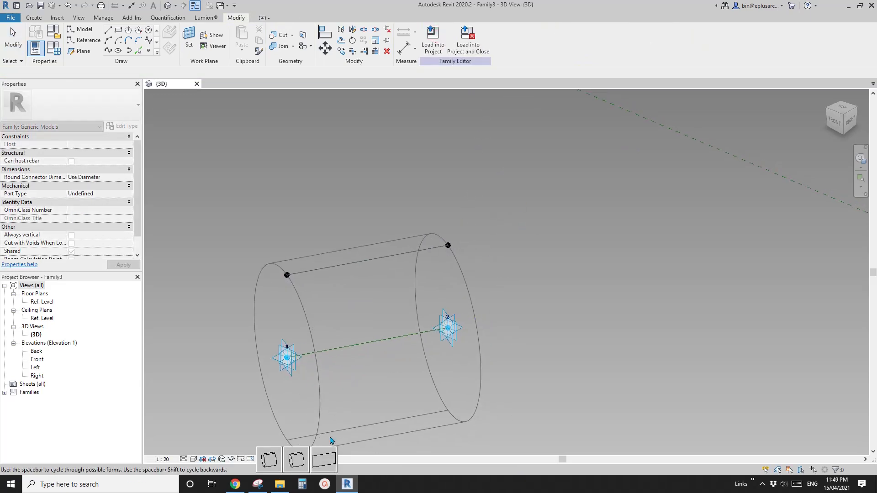
left_click(327, 459)
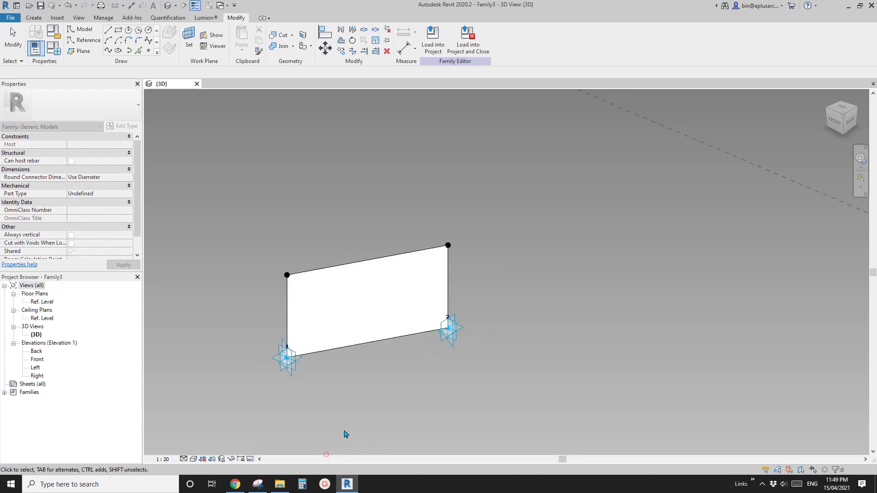
Divide the vertical surface between the reference lines and set its U grid number to 2.
middle_click_drag(327, 450, 502, 298, "shift")
left_click(502, 297)
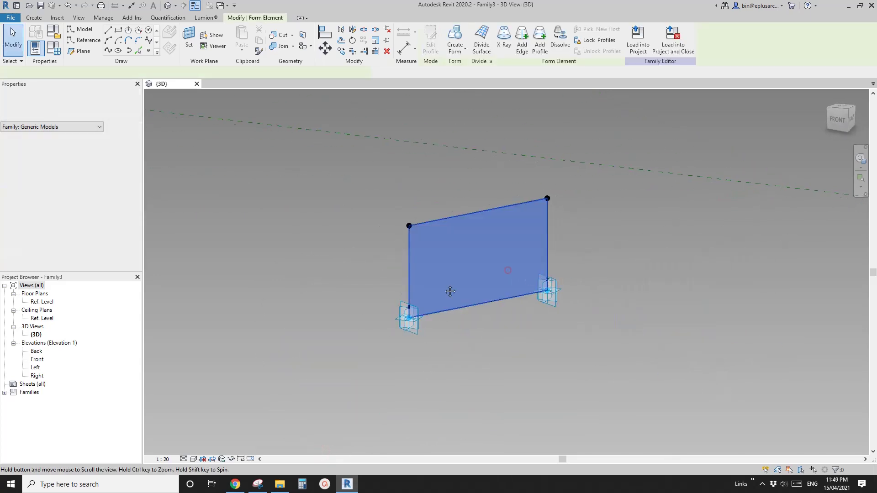
middle_click_drag(450, 289, 382, 321, "shift")
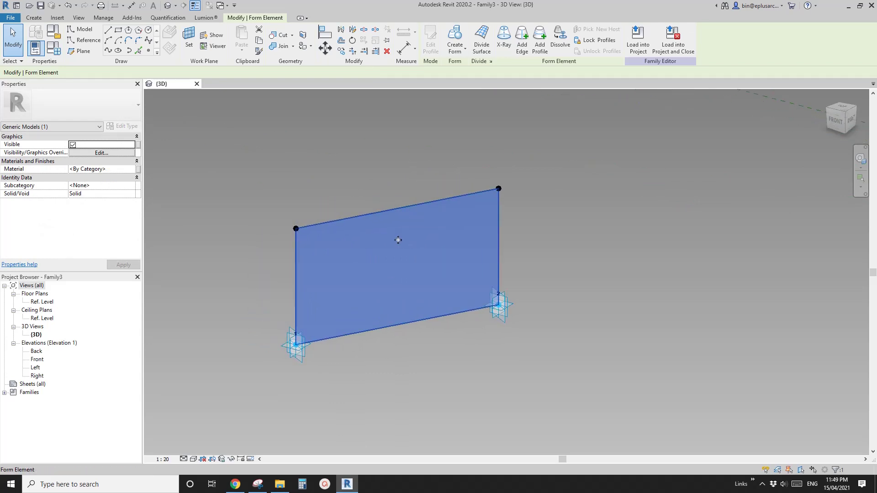
middle_click_drag(395, 205, 398, 247)
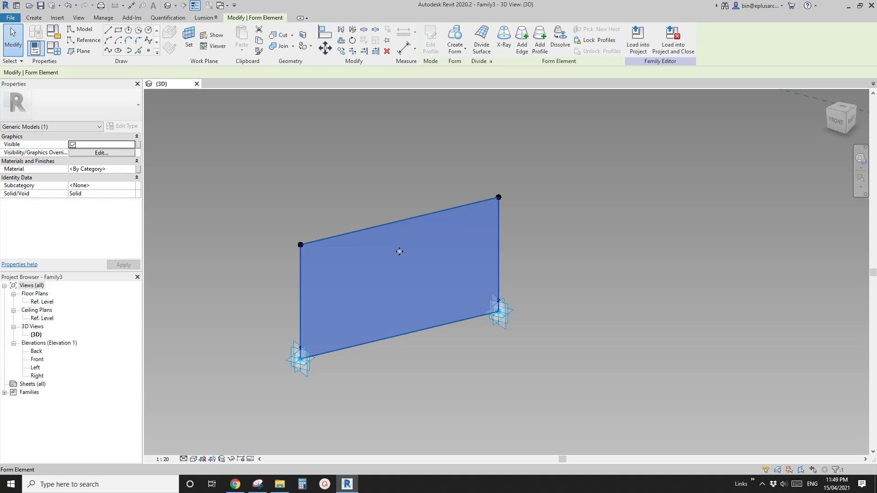
middle_click_drag(379, 285, 413, 274, "shift")
left_click(572, 239)
left_click(397, 242)
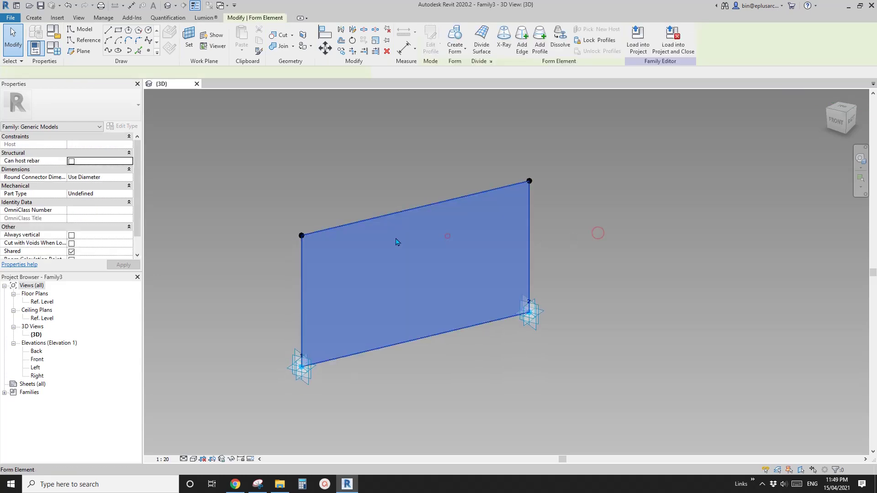
left_click(485, 50)
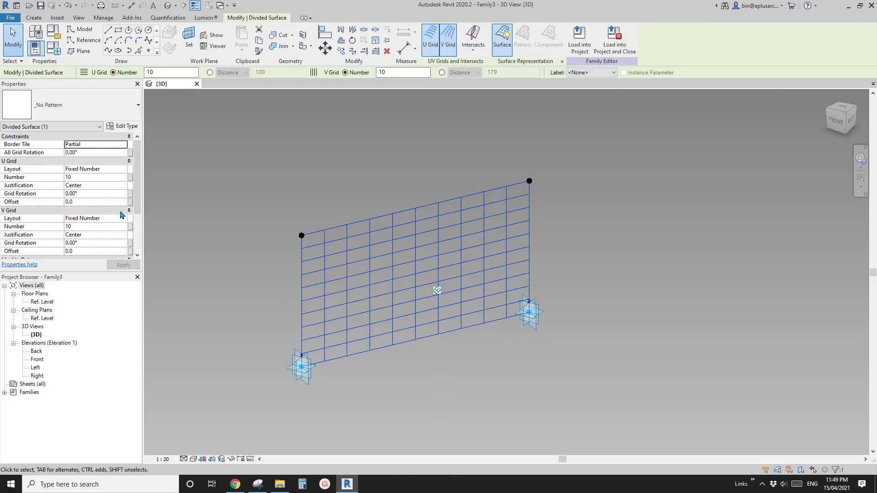
left_click(79, 180)
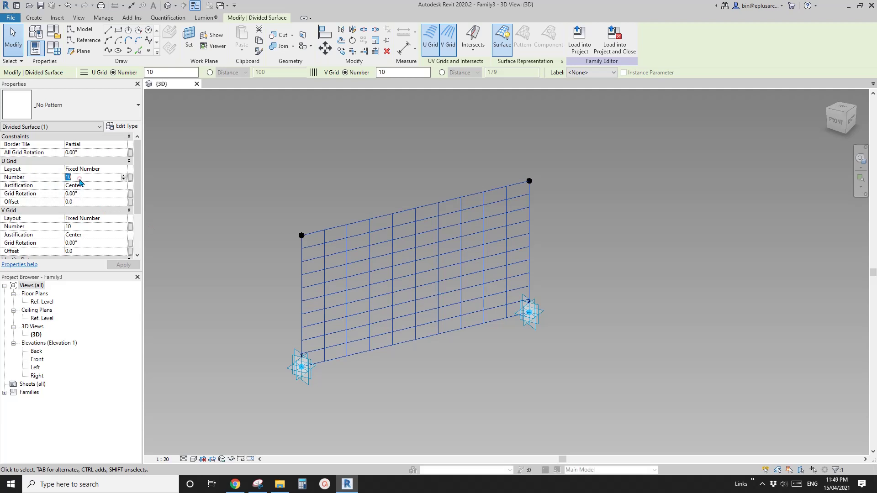
type("2")
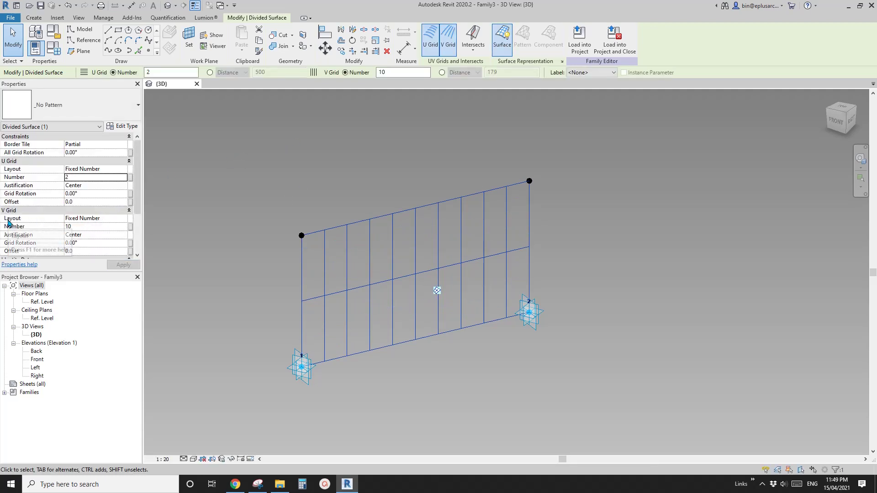
Set the divided surface's V grid layout to Fixed Distance with a distance of 200.
left_click(97, 218)
left_click(124, 218)
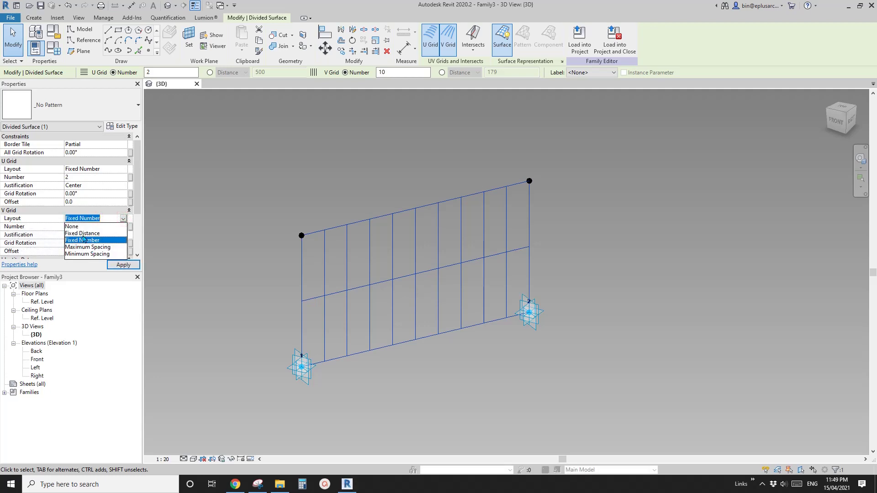
left_click(84, 233)
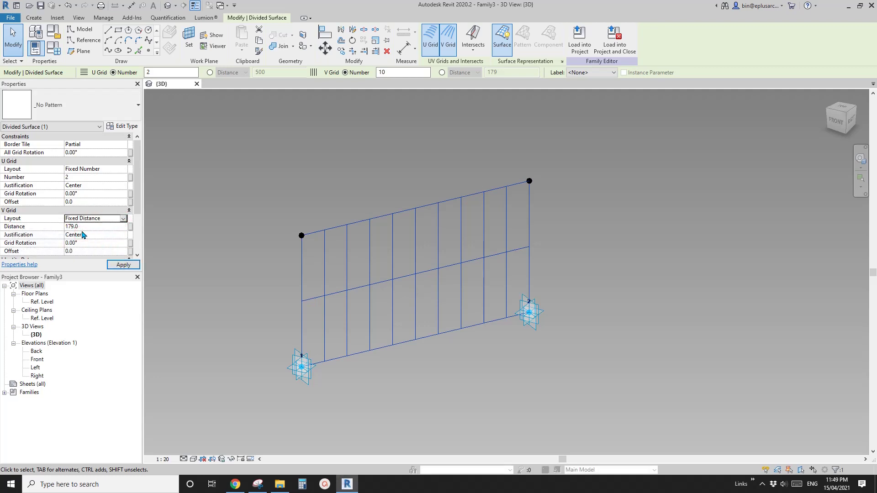
scroll(350, 265, "up", 2)
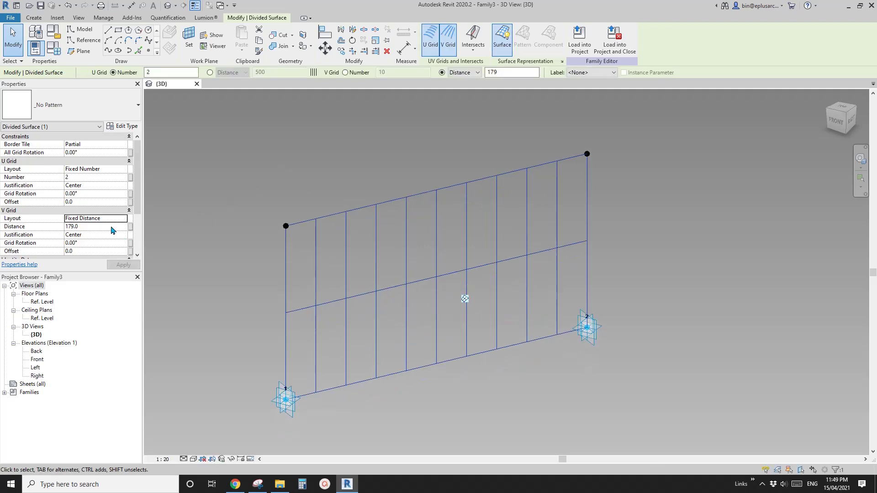
left_click(94, 227)
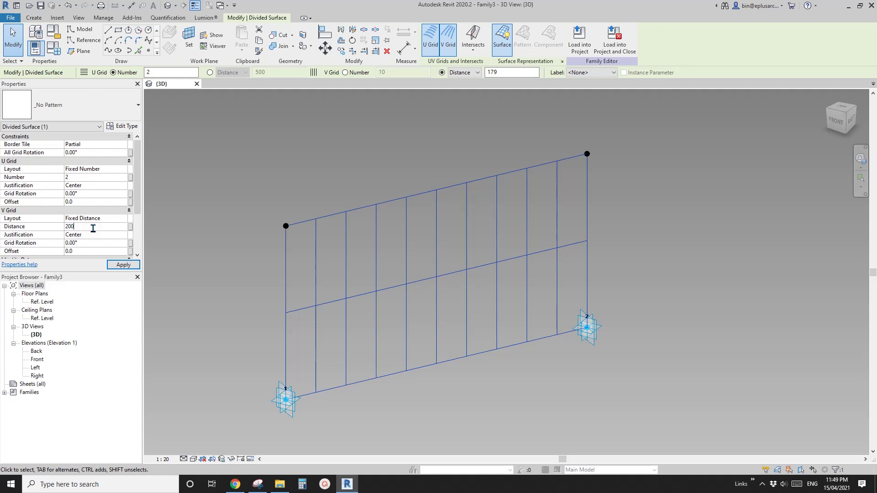
type("200")
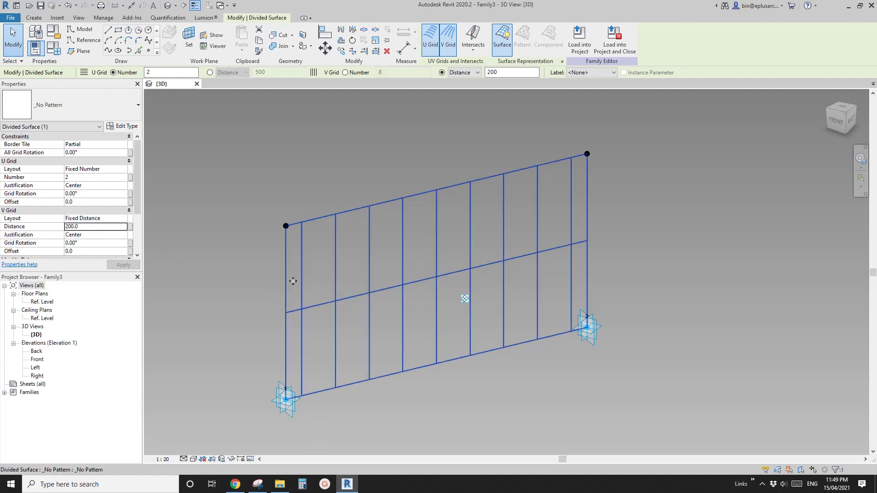
Set the V grid justification to Beginning and move adaptive point 2 slightly toward adaptive point 1 to test the spacing.
left_click(122, 235)
left_click(76, 243)
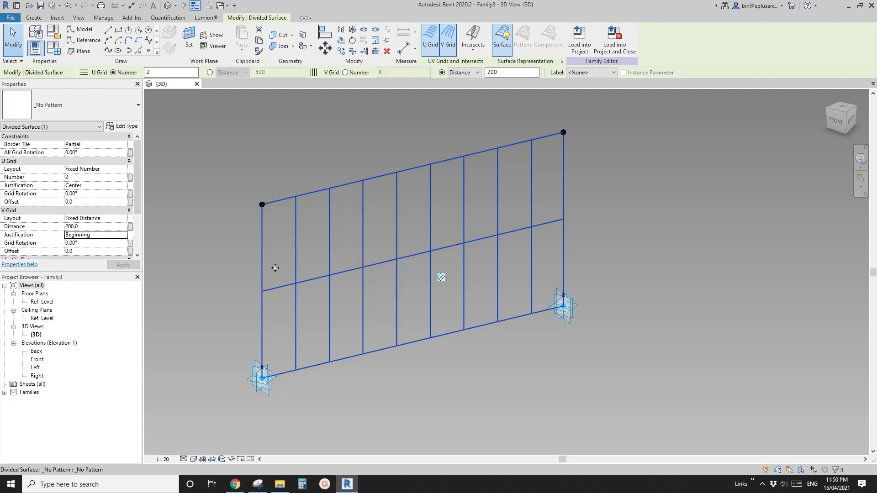
left_click(557, 311)
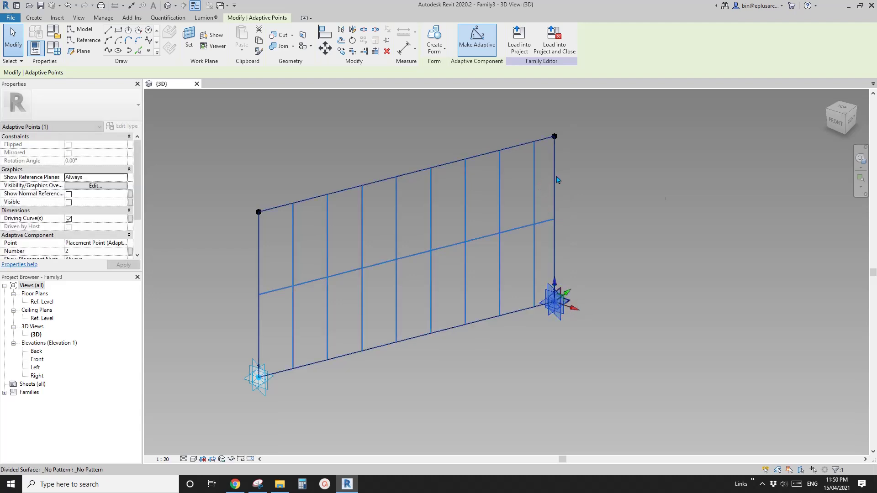
middle_click_drag(525, 249, 180, 223, "shift")
Change the divided surface's V grid layout to Maximum Spacing.
left_click(332, 243)
scroll(139, 208, "down", 1)
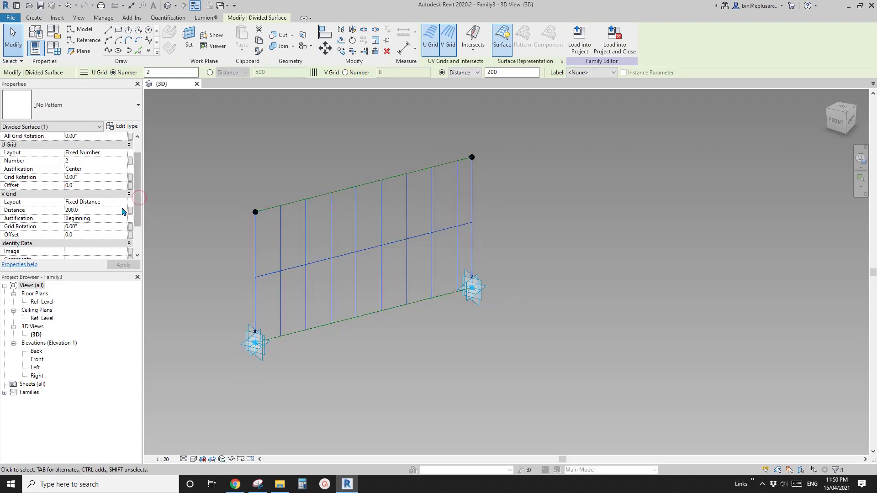
left_click(123, 201)
left_click(123, 201)
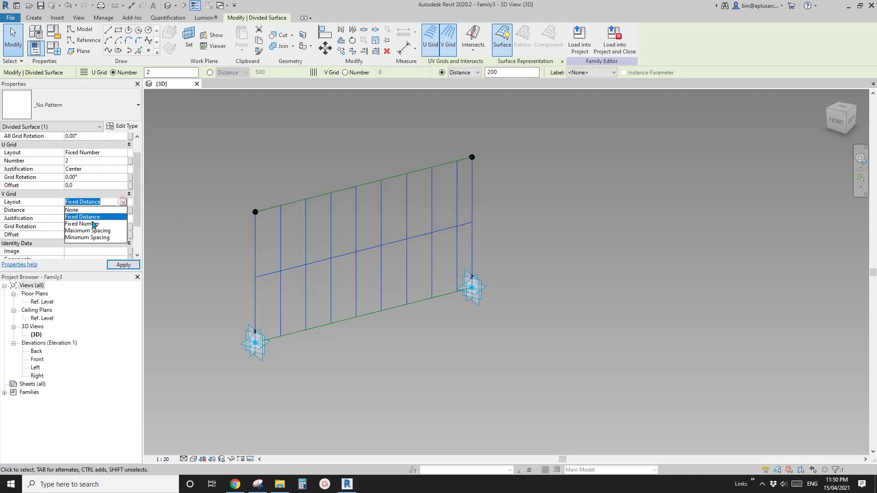
left_click(92, 231)
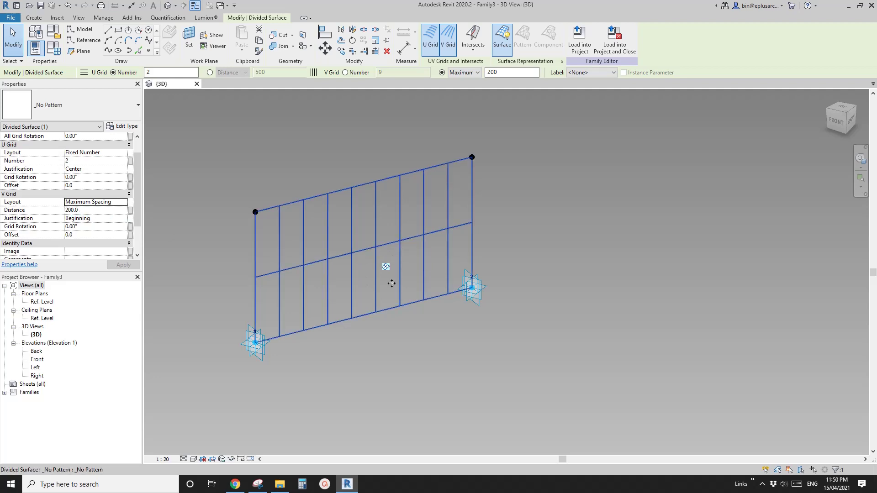
scroll(386, 290, "up", 1)
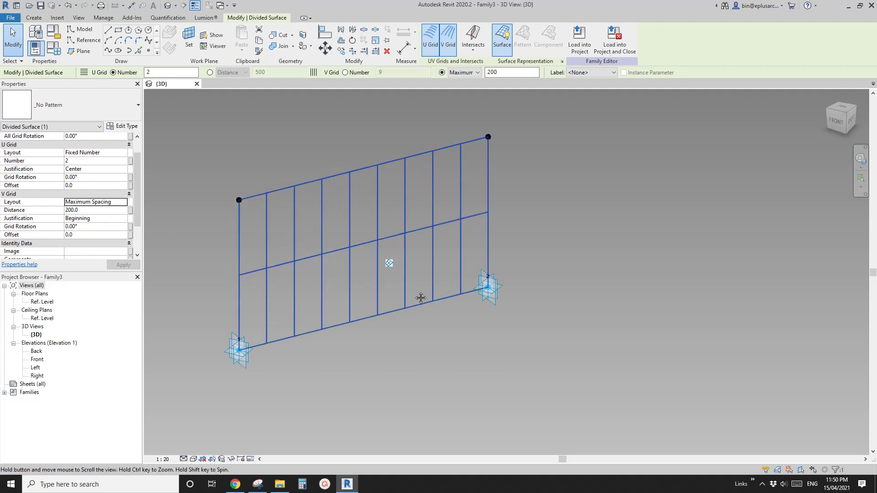
Move adaptive point 2 slightly closer to adaptive point 1 and return the divided surface's V grid layout to Fixed Distance.
left_click(497, 302)
left_click_drag(494, 295, 484, 301)
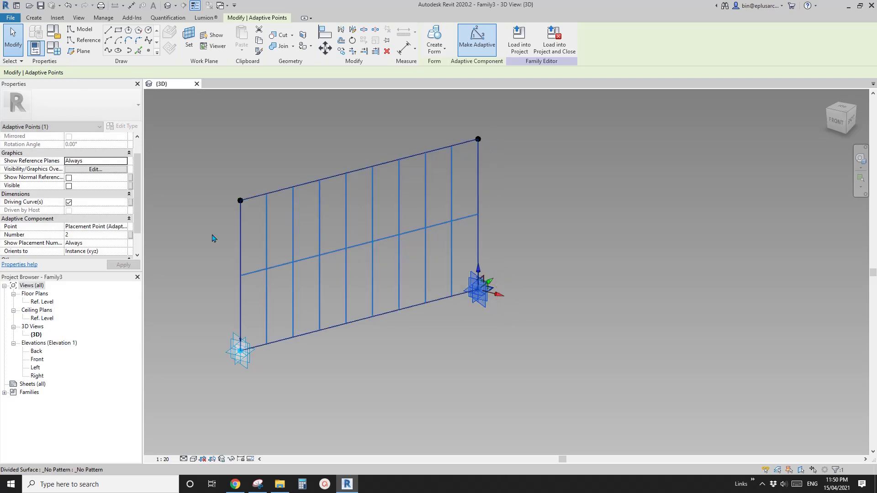
left_click(272, 265)
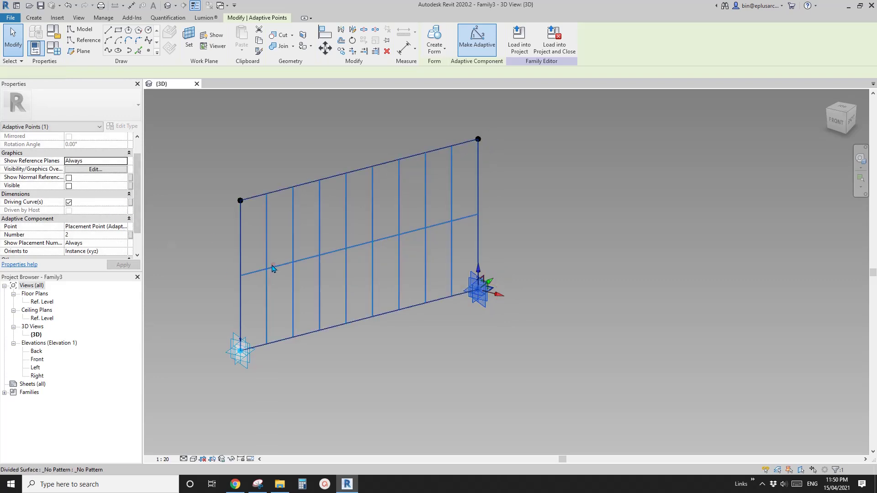
left_click(124, 203)
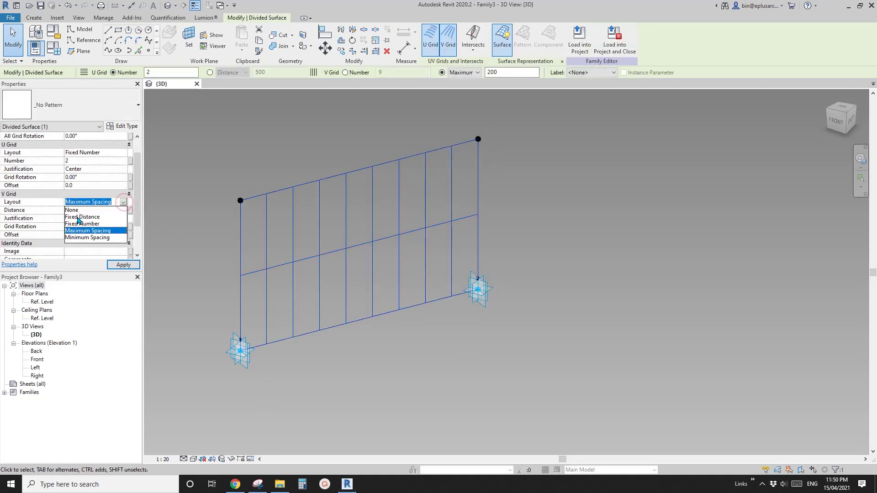
left_click(79, 217)
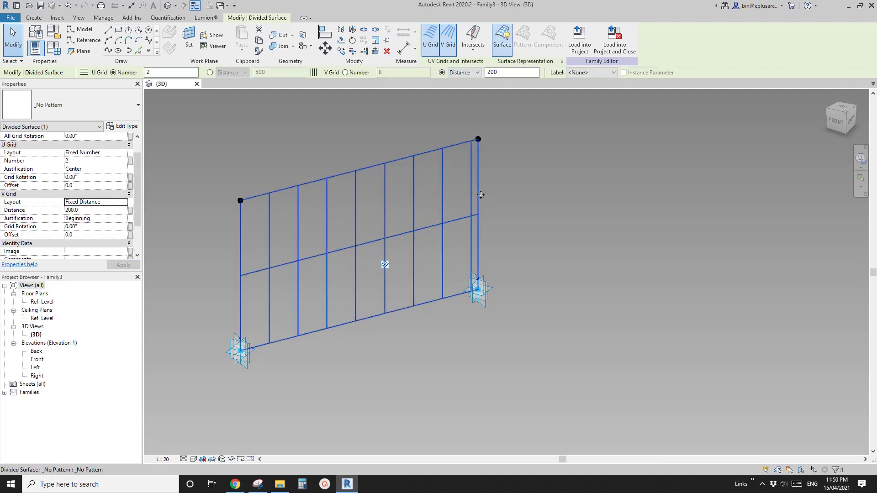
middle_click_drag(199, 287, 243, 304)
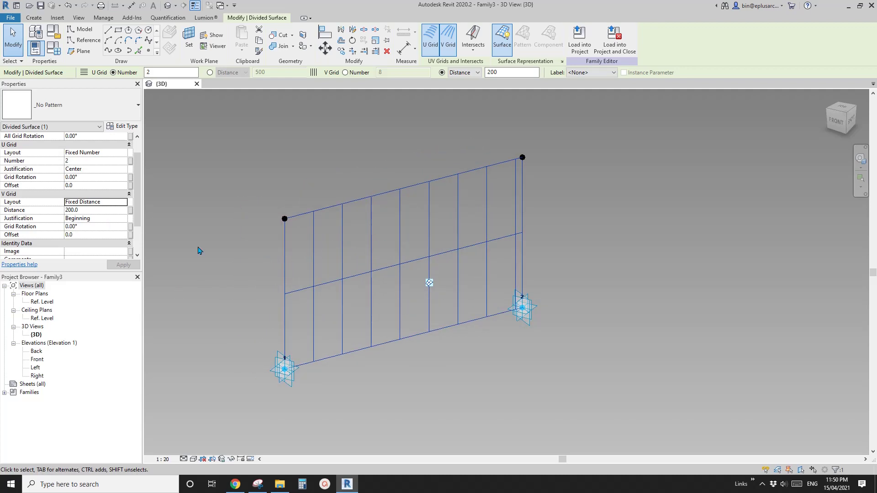
scroll(372, 247, "up", 2)
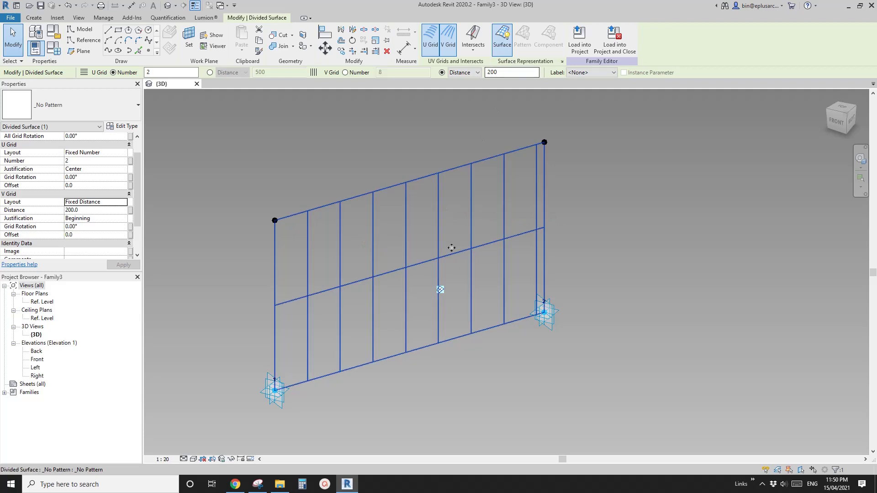
Turn on node display in the divided surface's surface representation and deselect the surface.
left_click(562, 62)
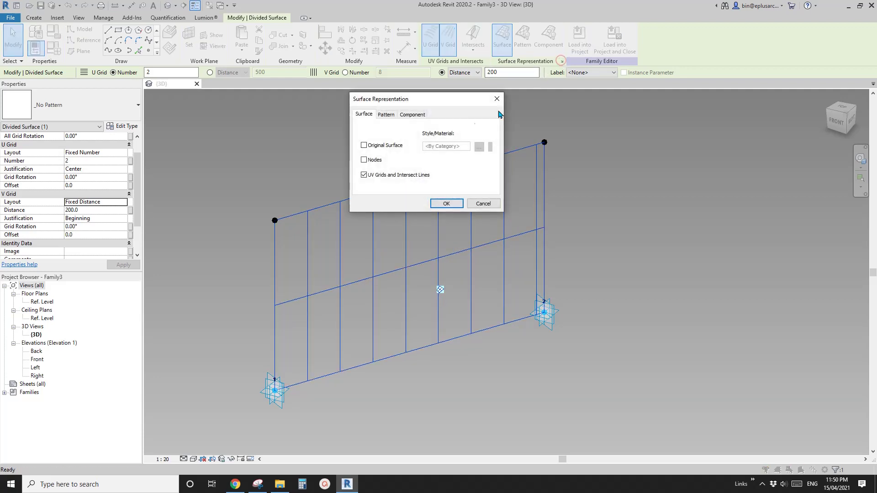
left_click(446, 203)
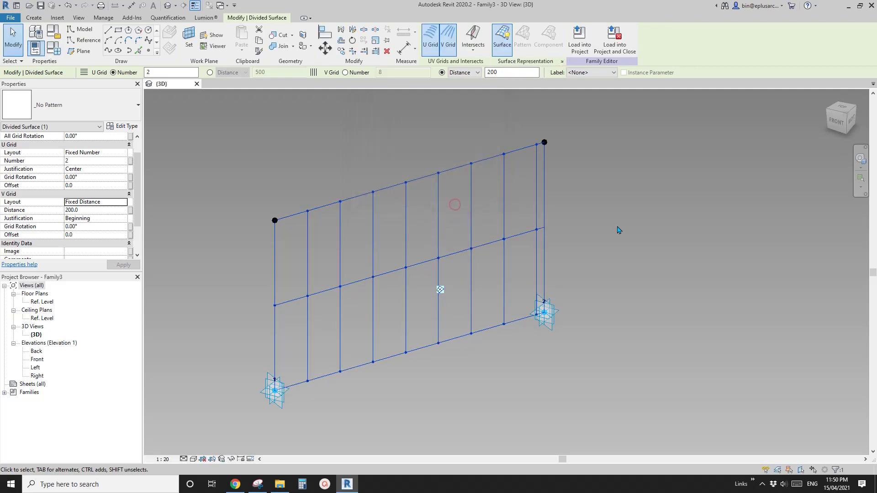
scroll(611, 226, "up", 3)
key("Escape")
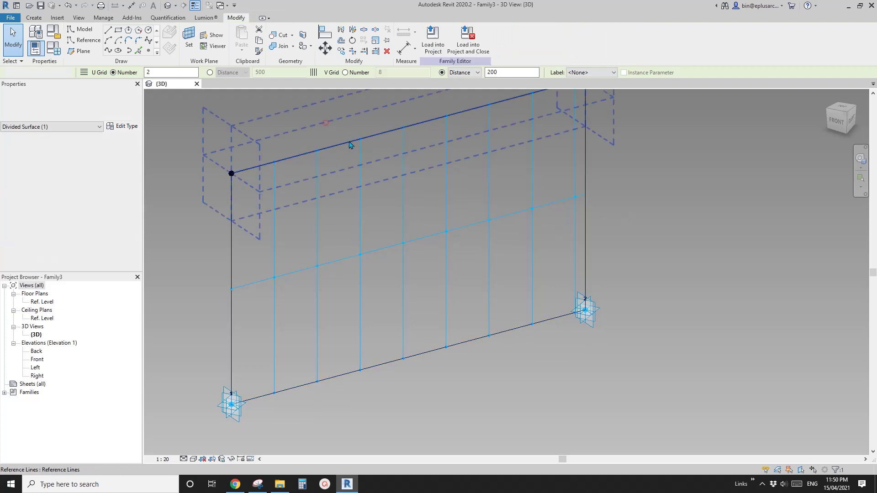
scroll(375, 229, "down", 2)
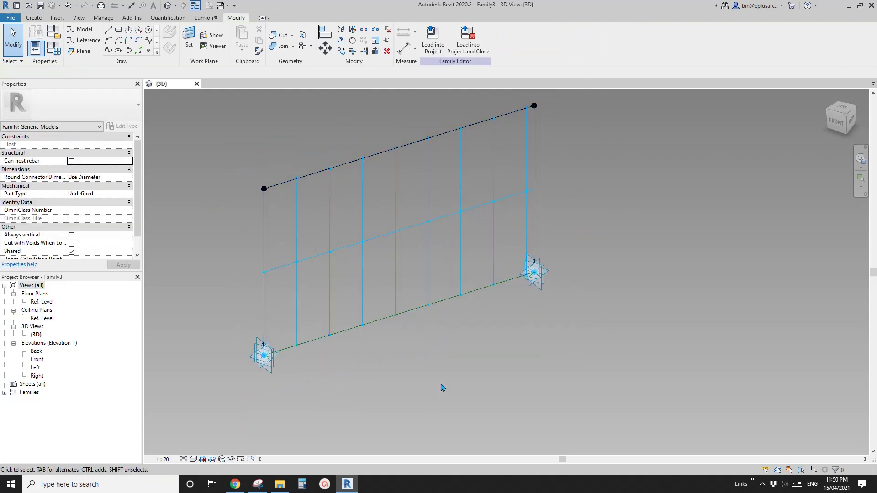
scroll(438, 255, "down", 2)
middle_click_drag(439, 256, 411, 284)
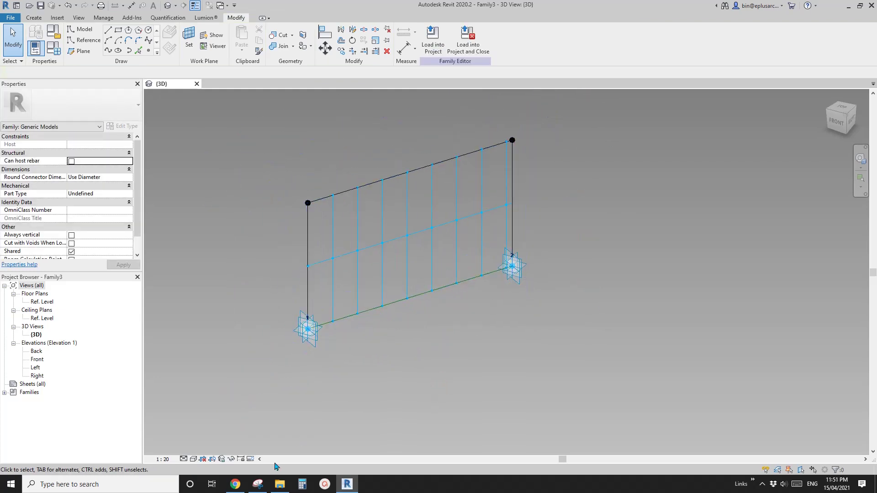
Switch to Snipping Tool, capture the divided surface and sketch four magenta arches rising from its middle grid line and beyond adaptive point 2.
left_click(258, 485)
left_click(303, 65)
left_click_drag(268, 117, 623, 397)
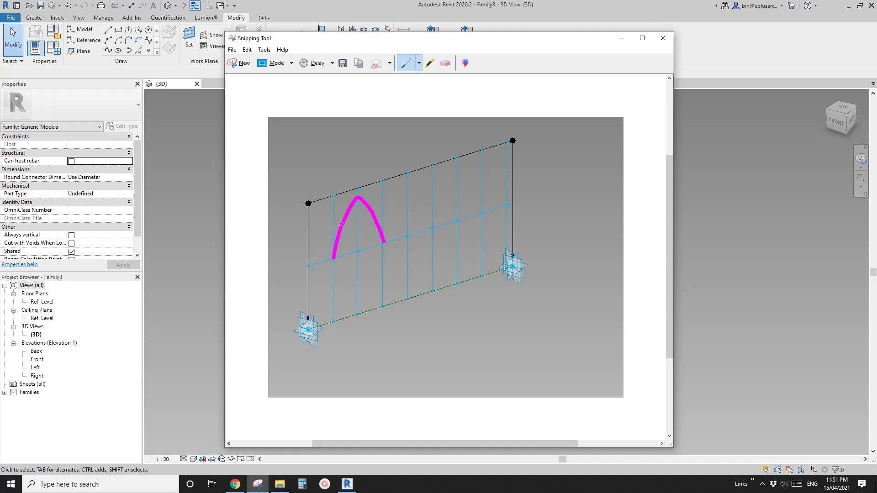
mouse_move(430, 229)
left_mouse_down()
mouse_move(439, 191)
mouse_move(462, 171)
mouse_move(483, 212)
left_mouse_up()
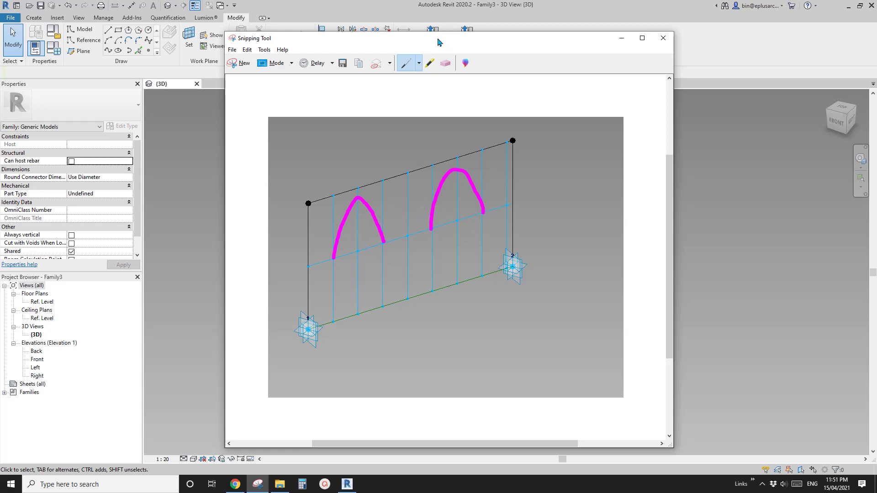
left_click_drag(437, 40, 421, 81)
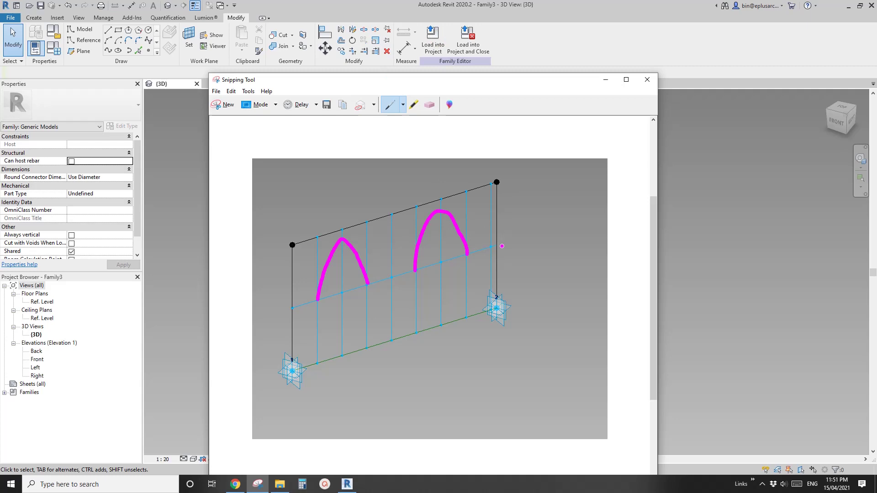
mouse_move(511, 242)
left_mouse_down()
mouse_move(537, 200)
mouse_move(549, 233)
mouse_move(614, 207)
left_mouse_up()
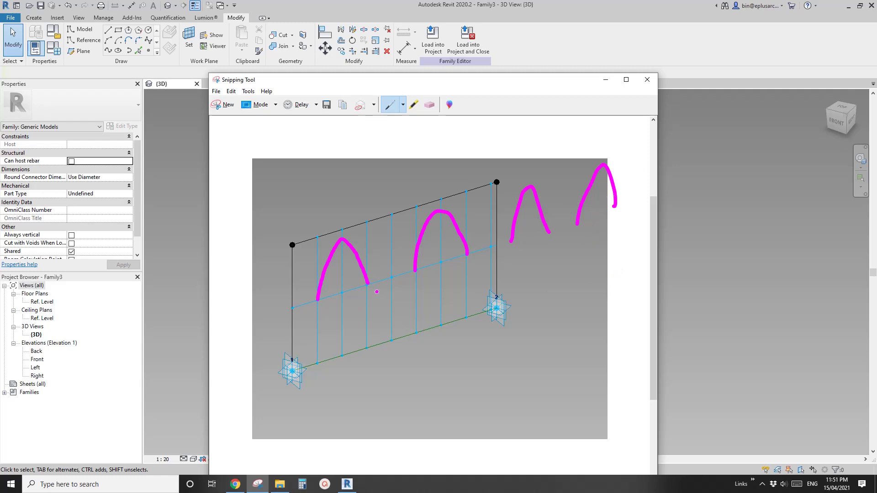
Sketch the downward curves joining the arches into a wave and close the snip without saving it.
mouse_move(369, 292)
left_mouse_down()
mouse_move(393, 338)
mouse_move(414, 276)
left_mouse_up()
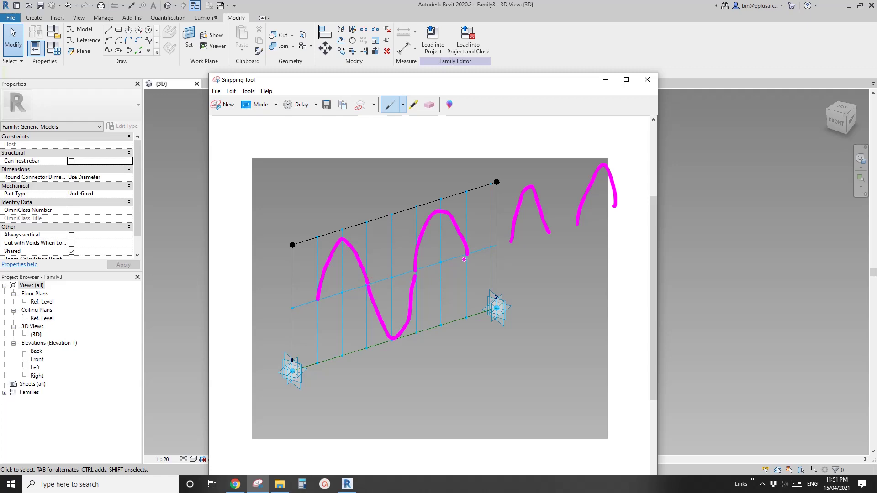
mouse_move(464, 260)
left_mouse_down()
mouse_move(489, 307)
mouse_move(513, 249)
left_mouse_up()
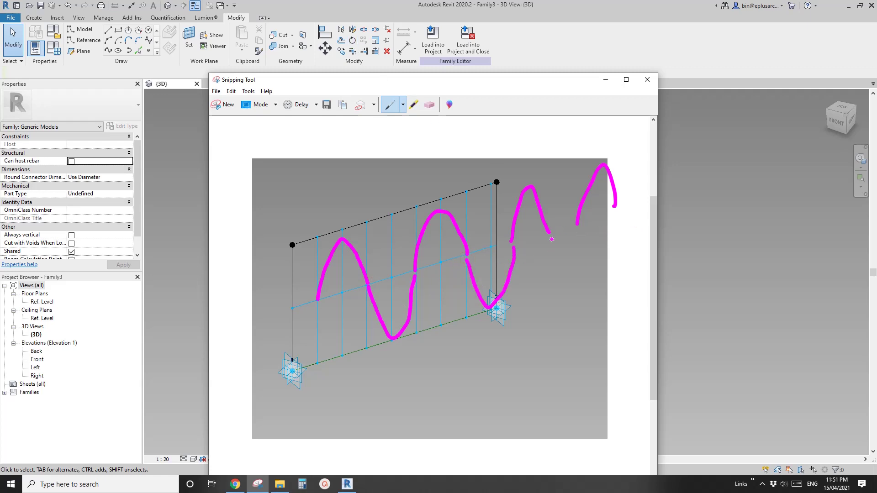
mouse_move(550, 234)
left_mouse_down()
mouse_move(552, 249)
mouse_move(578, 228)
mouse_move(625, 249)
mouse_move(639, 202)
left_mouse_up()
left_click_drag(378, 87, 430, 81)
left_click(699, 74)
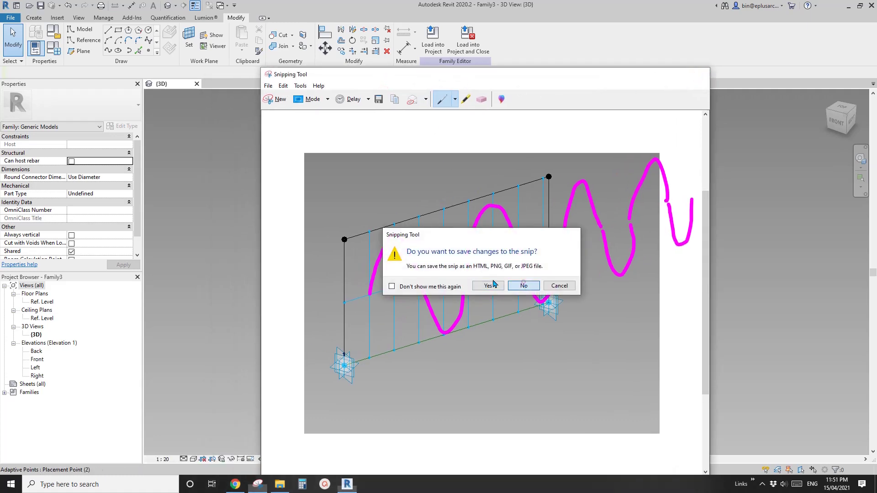
left_click(524, 283)
Create a new family in Revit from the Metric Generic Model Adaptive.rft template.
scroll(365, 223, "up", 1)
mouse_move(396, 246)
middle_mouse_down()
mouse_move(404, 251)
mouse_move(398, 243)
middle_mouse_up()
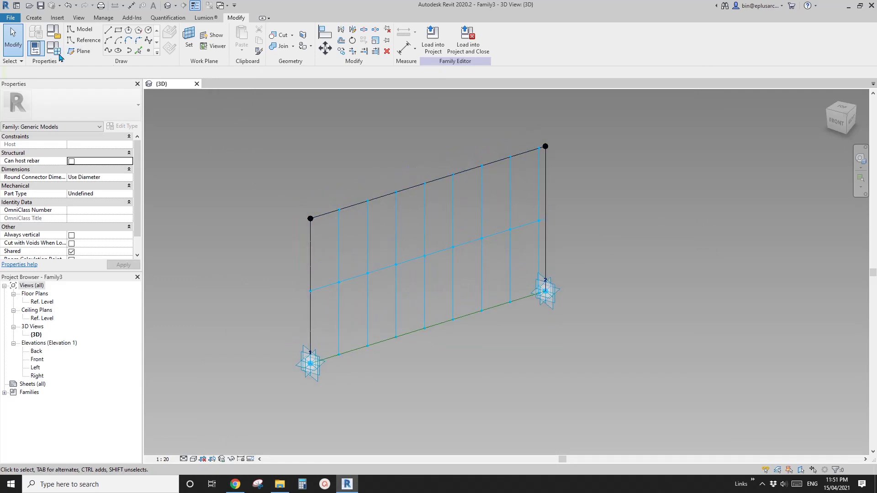
left_click(10, 18)
mouse_move(59, 57)
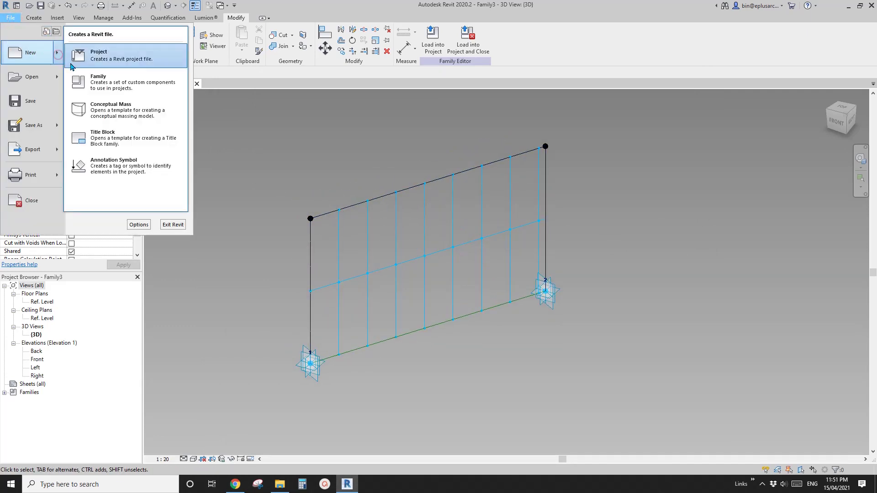
left_click(91, 81)
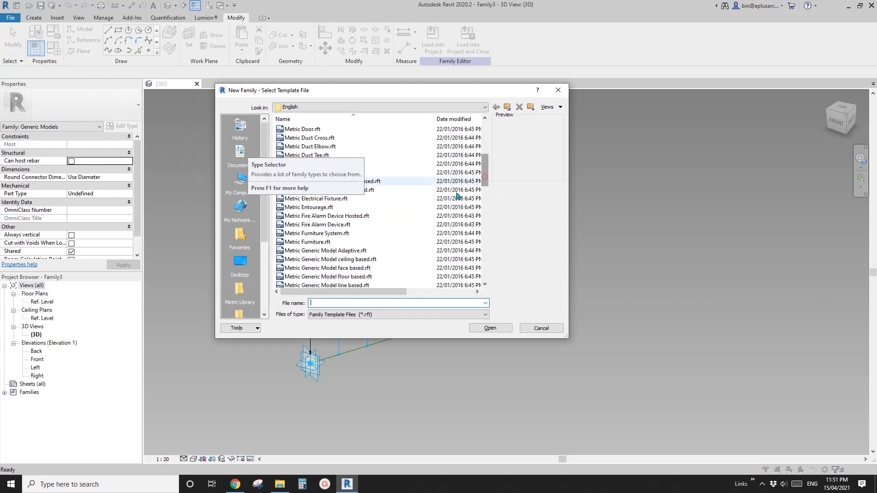
left_click(352, 250)
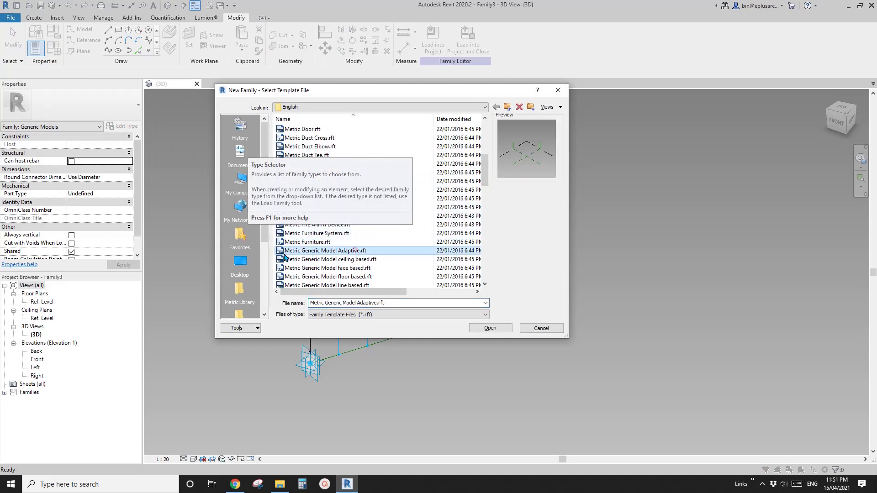
left_click(491, 328)
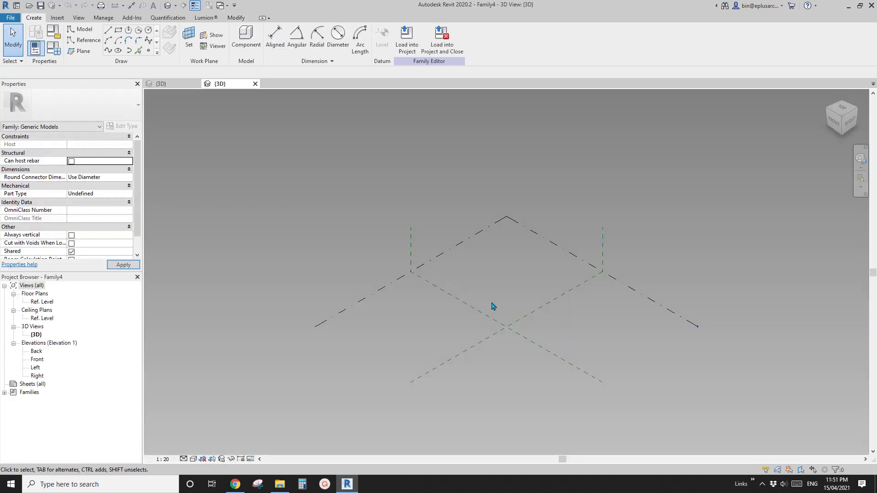
Place three reference points in a triangular arrangement on the reference level.
scroll(492, 306, "up", 4)
left_click(148, 50)
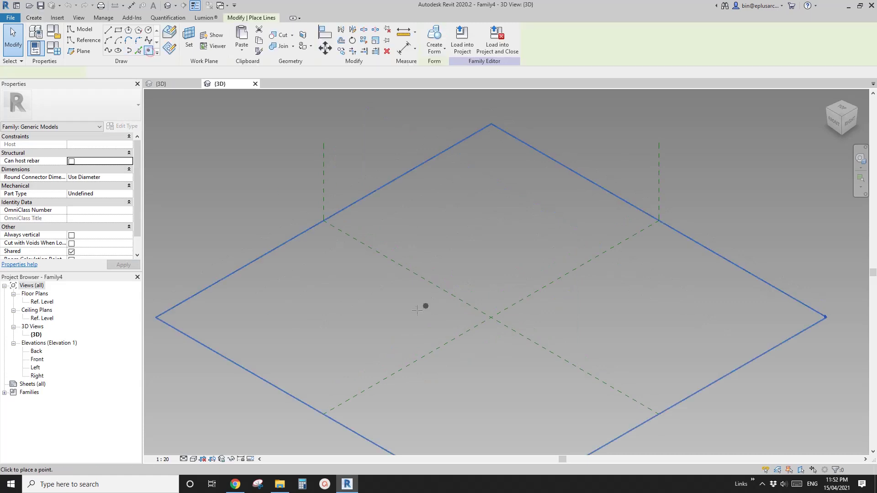
left_click(368, 291)
left_click(470, 202)
left_click(585, 304)
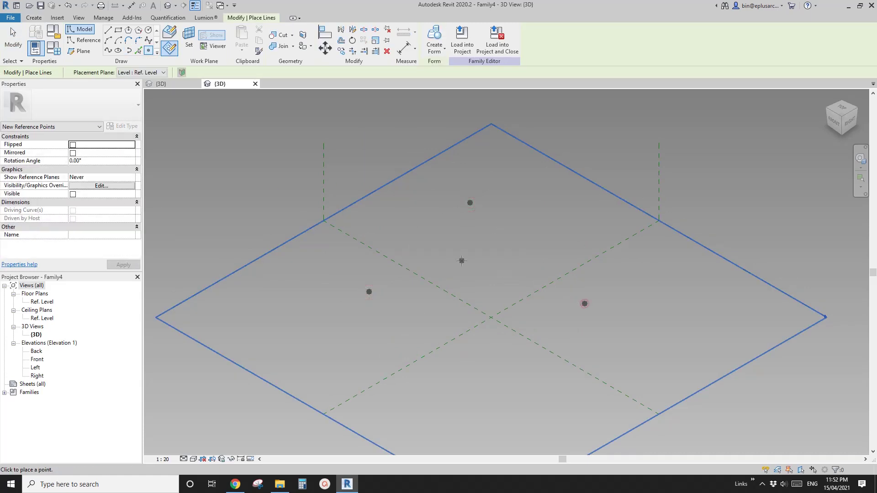
key("Escape")
key("Escape")
Make all three reference points adaptive and deselect them.
left_click_drag(235, 178, 647, 379)
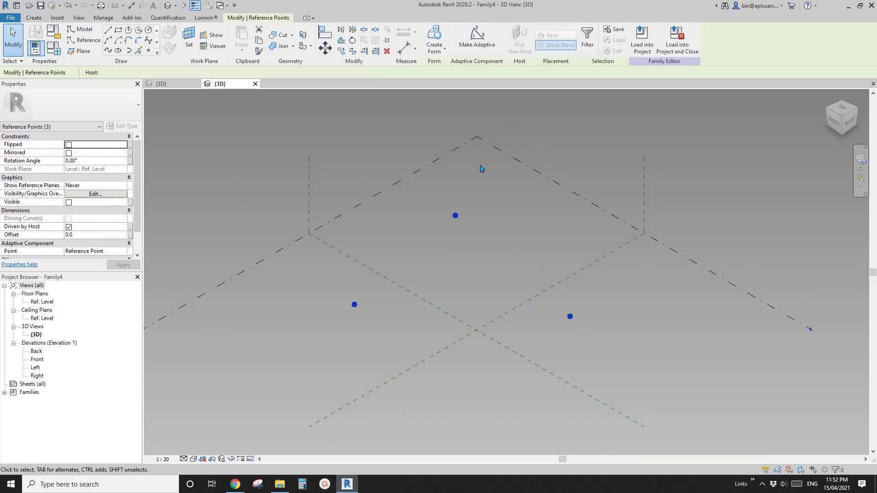
left_click(477, 39)
middle_click_drag(502, 241, 505, 268, "shift")
key("Escape")
Join adaptive points 1–2 and 2–3 with splines through points and turn both into reference lines.
left_click_drag(254, 156, 382, 303)
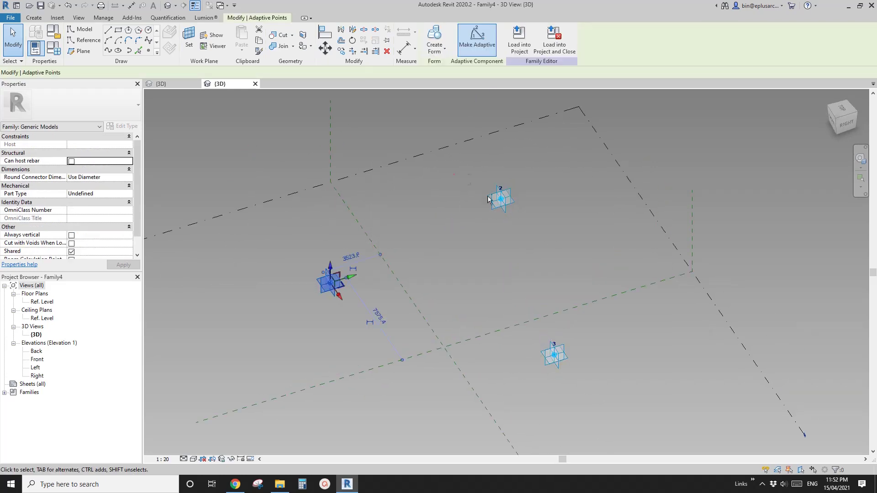
left_click(497, 198, "ctrl")
left_click(107, 50)
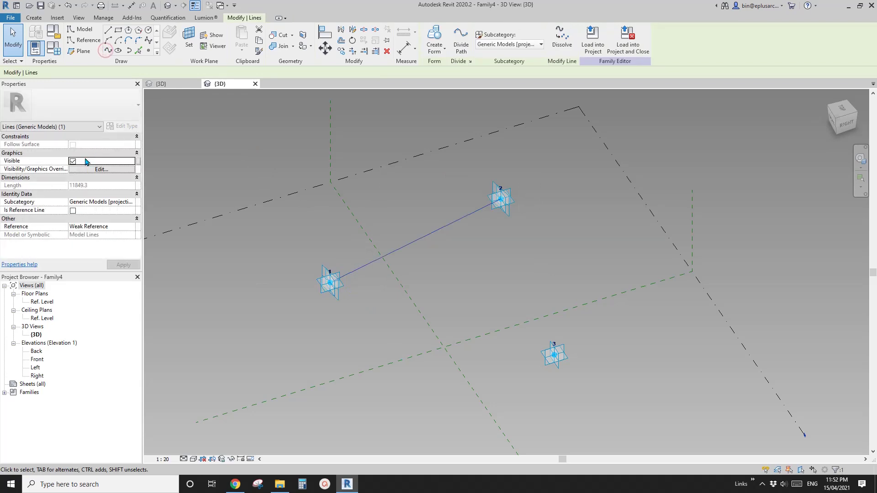
left_click(73, 210)
left_click_drag(455, 163, 612, 391)
left_click(108, 50)
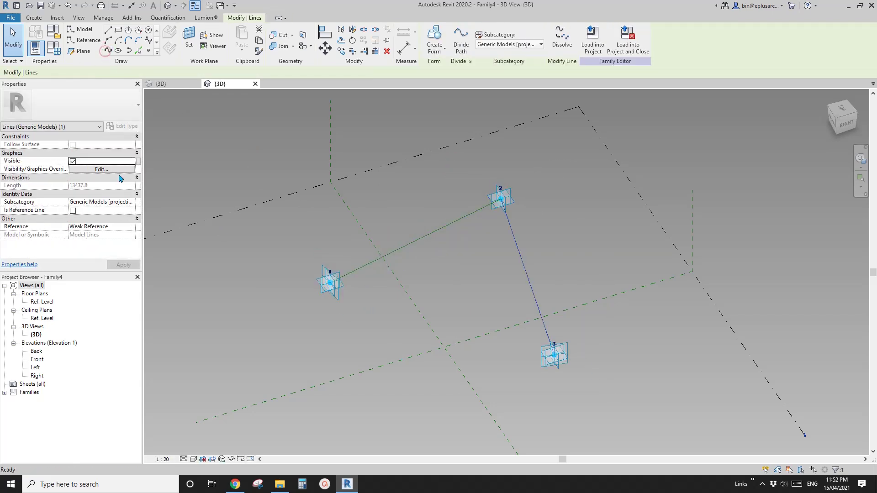
left_click(73, 211)
Close the triangle with a spline through adaptive points 1 and 3 and make it a reference line.
left_click_drag(282, 260, 626, 401)
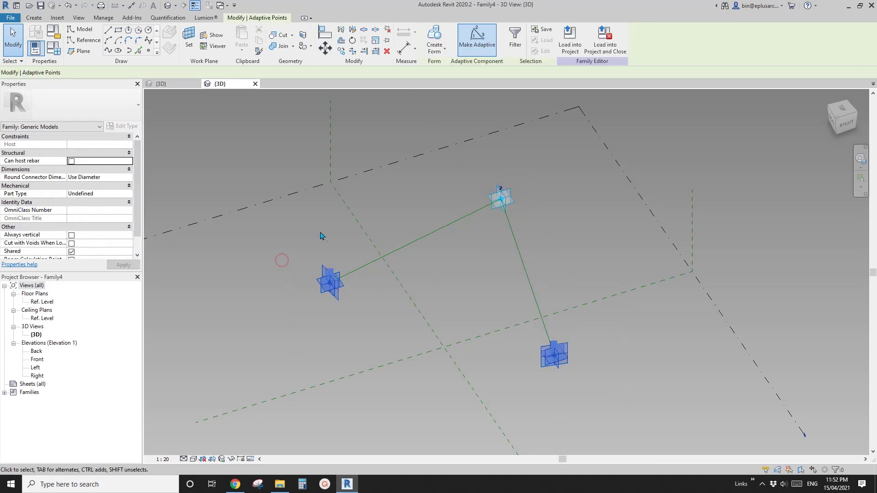
left_click(108, 50)
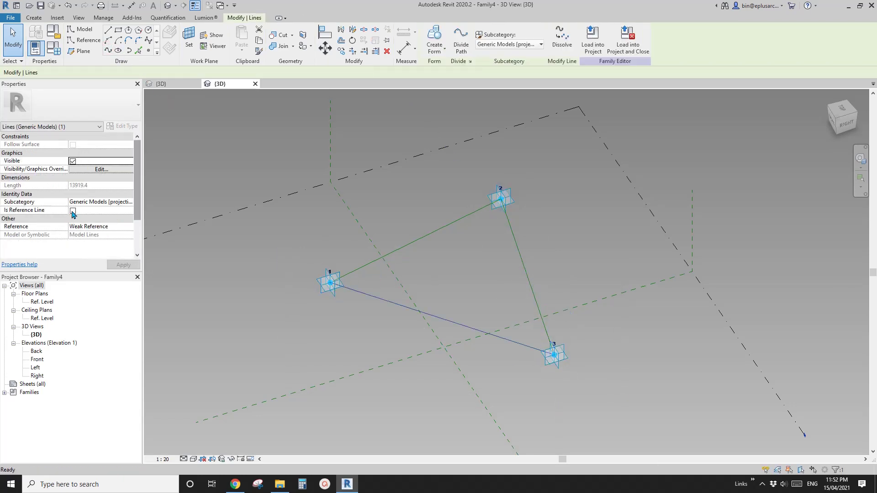
left_click(72, 211)
left_click(402, 202)
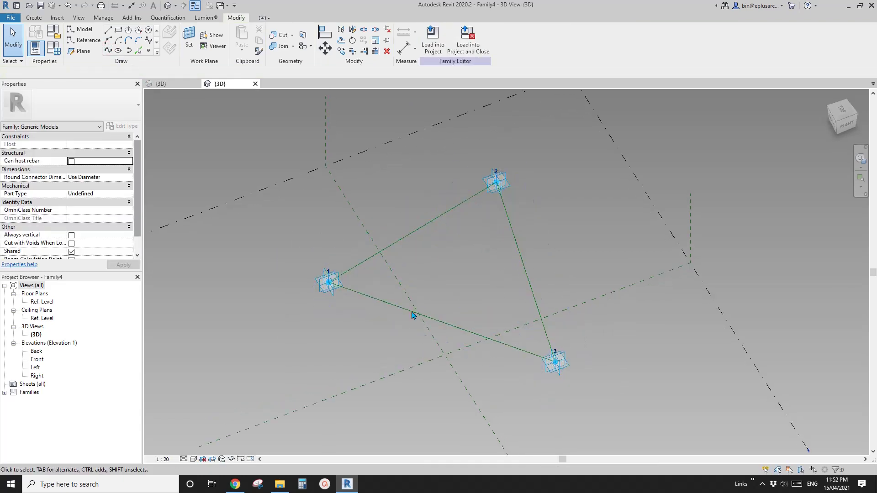
Switch to Snipping Tool, capture the triangle and sketch a magenta path from point 1 to point 3, rounded below point 2.
middle_click_drag(464, 299, 442, 245, "shift")
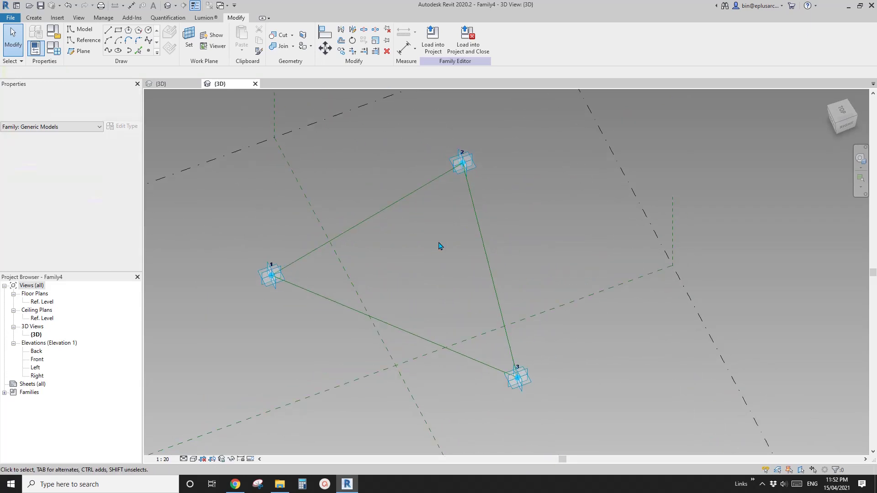
left_click(258, 484)
left_click(652, 90)
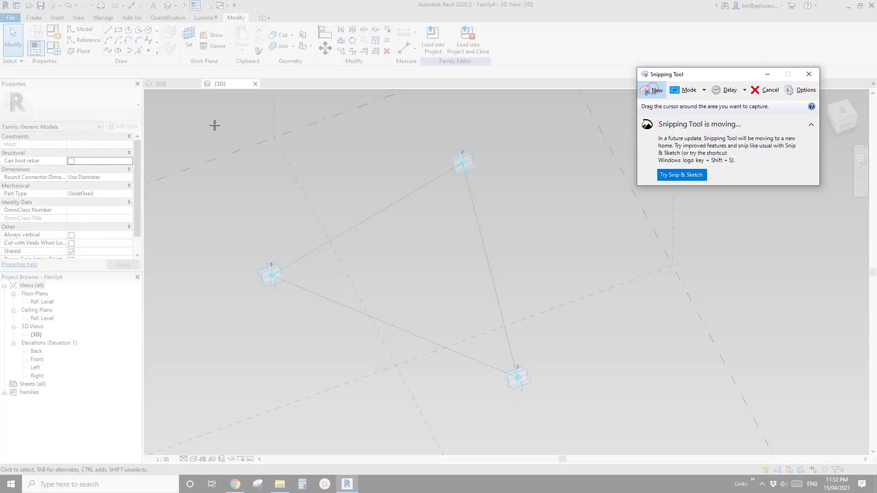
left_click_drag(210, 121, 696, 437)
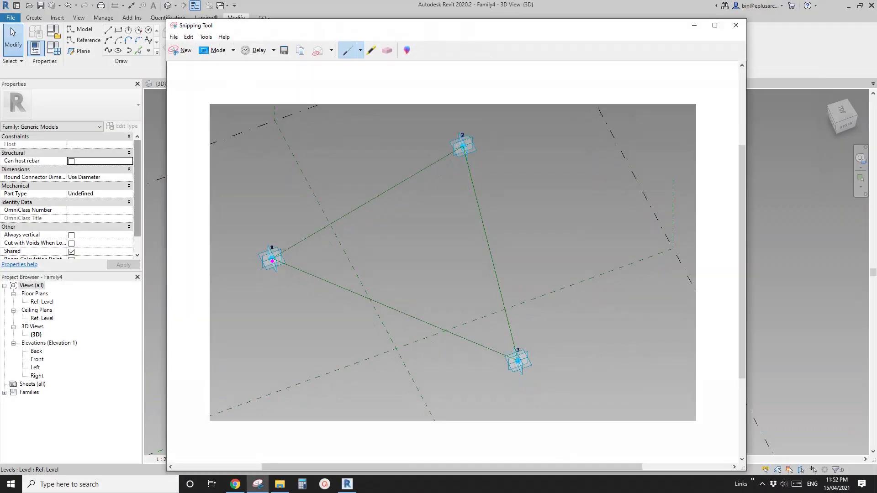
mouse_move(272, 261)
left_mouse_down()
mouse_move(414, 187)
mouse_move(452, 197)
mouse_move(519, 363)
left_mouse_up()
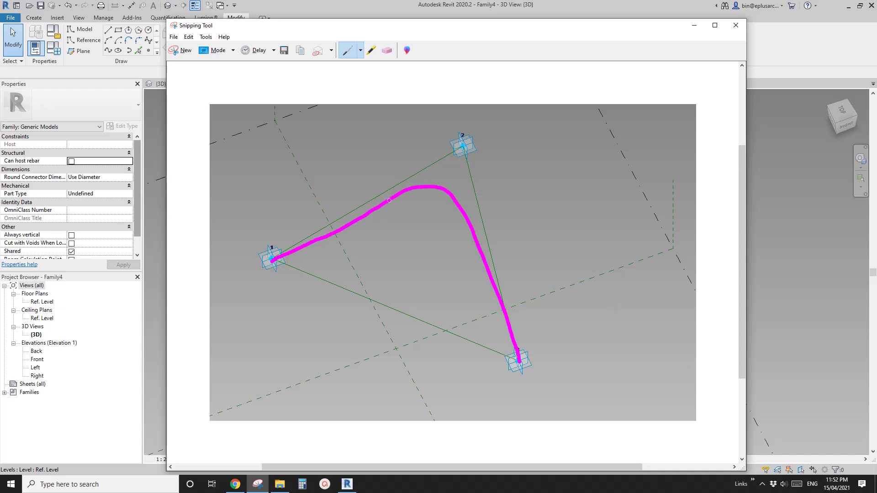
Tick both ends of the sketched arc, number the straight segments 1 and 2, and mark the arc's radius with an arrow labelled R.
left_click_drag(385, 197, 390, 206)
left_click_drag(474, 233, 482, 226)
mouse_move(335, 212)
left_mouse_down()
mouse_move(335, 218)
mouse_move(336, 211)
left_mouse_up()
left_click_drag(504, 267, 513, 274)
mouse_move(419, 235)
left_mouse_down()
mouse_move(431, 190)
mouse_move(443, 228)
left_mouse_up()
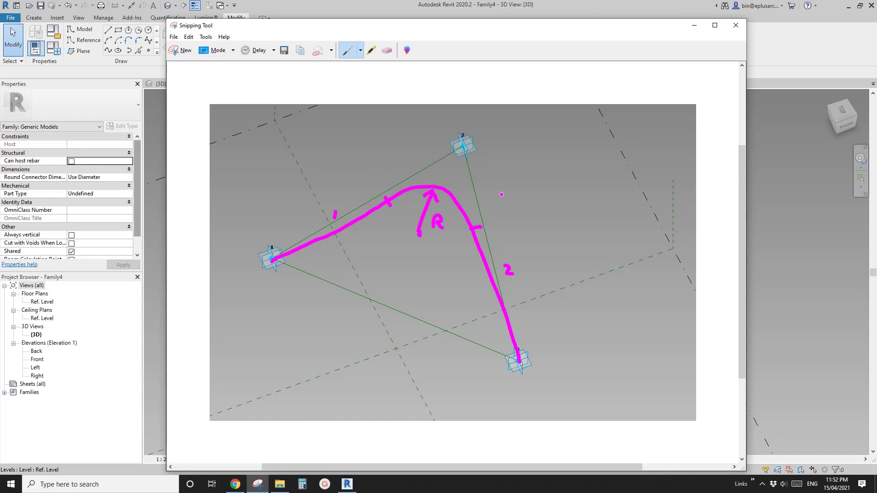
Mark the arc's centre and end points with dots and label the triangle's sides a, b and c.
left_click_drag(422, 242, 417, 239)
left_click_drag(388, 200, 389, 200)
left_click_drag(476, 227, 473, 228)
left_click_drag(359, 187, 366, 196)
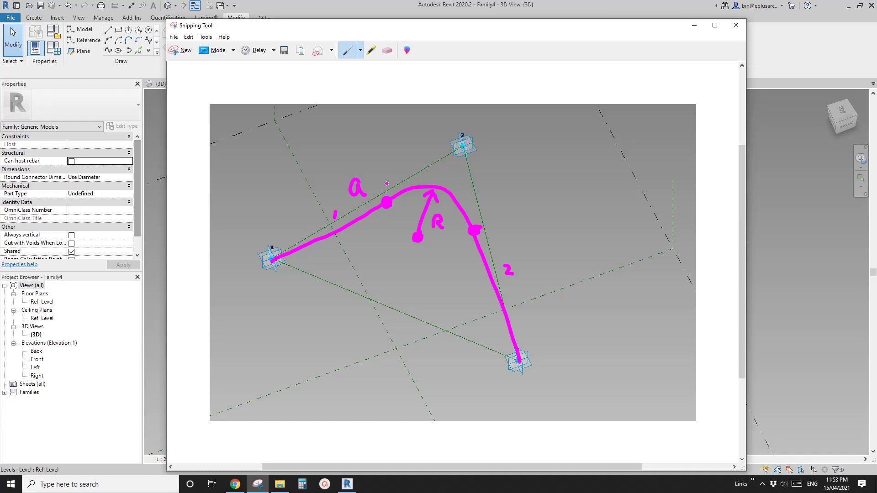
left_click_drag(506, 214, 506, 241)
left_click_drag(393, 322, 394, 346)
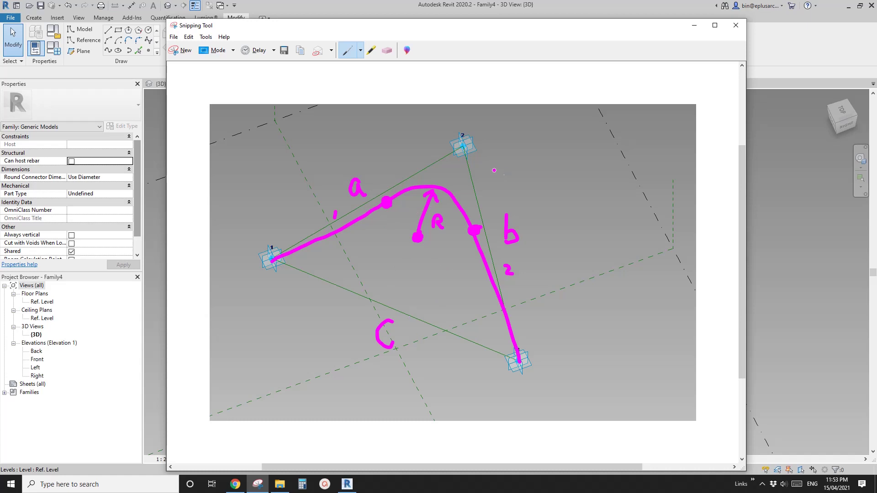
Mark the angle at point 2 and write the formula C = acos((a²+b²−c²)/(2×a×b)) above the triangle.
left_click_drag(450, 156, 466, 163)
mouse_move(503, 94)
left_mouse_down()
mouse_move(491, 93)
mouse_move(498, 119)
mouse_move(542, 98)
mouse_move(549, 112)
mouse_move(593, 103)
mouse_move(595, 118)
left_mouse_up()
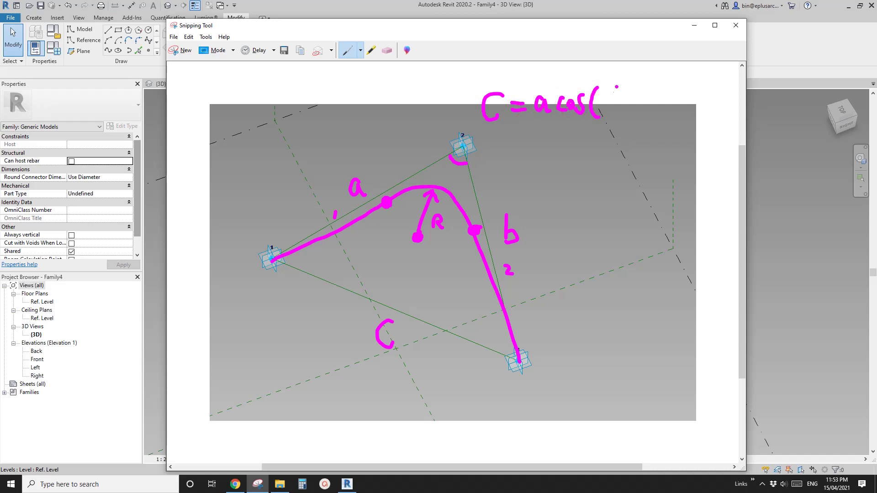
mouse_move(617, 86)
left_mouse_down()
mouse_move(620, 96)
mouse_move(630, 82)
mouse_move(632, 95)
left_mouse_up()
mouse_move(641, 79)
left_mouse_down()
mouse_move(646, 95)
mouse_move(655, 81)
mouse_move(672, 91)
mouse_move(688, 72)
left_mouse_up()
left_click(679, 72)
mouse_move(605, 109)
left_mouse_down()
mouse_move(693, 100)
mouse_move(621, 125)
mouse_move(629, 127)
left_mouse_up()
left_click_drag(642, 117, 633, 125)
left_click_drag(634, 117, 674, 121)
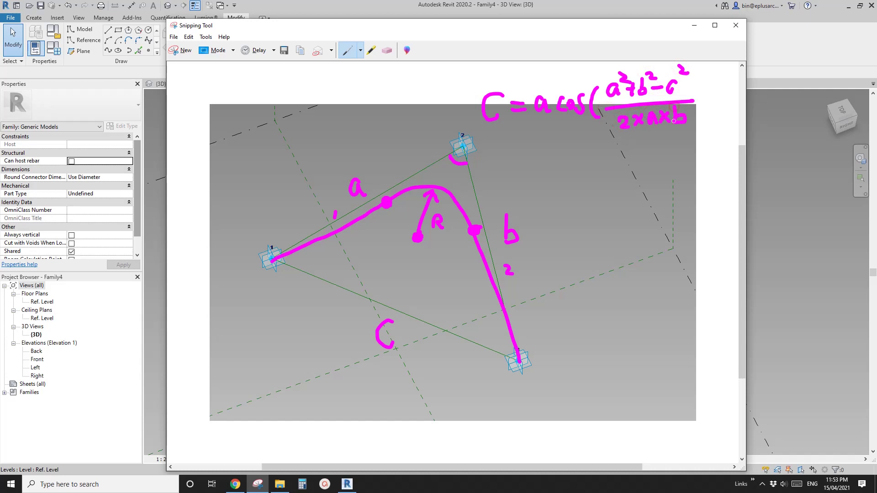
left_click_drag(706, 82, 704, 110)
Sketch the bisector from point 2, its half angle, and the right triangle from the arc's centre to side a with leg R.
left_click_drag(462, 146, 390, 310)
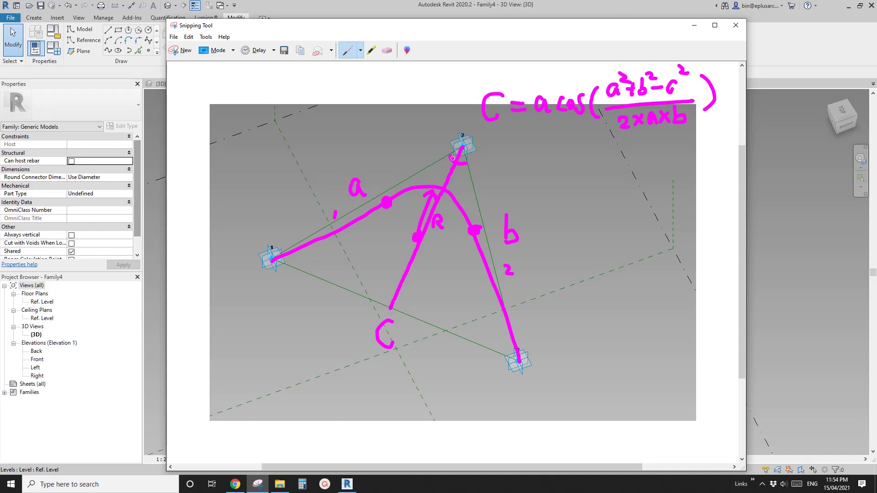
left_click_drag(453, 157, 458, 163)
left_click_drag(443, 159, 442, 165)
mouse_move(462, 147)
left_mouse_down()
mouse_move(380, 193)
mouse_move(416, 238)
left_mouse_up()
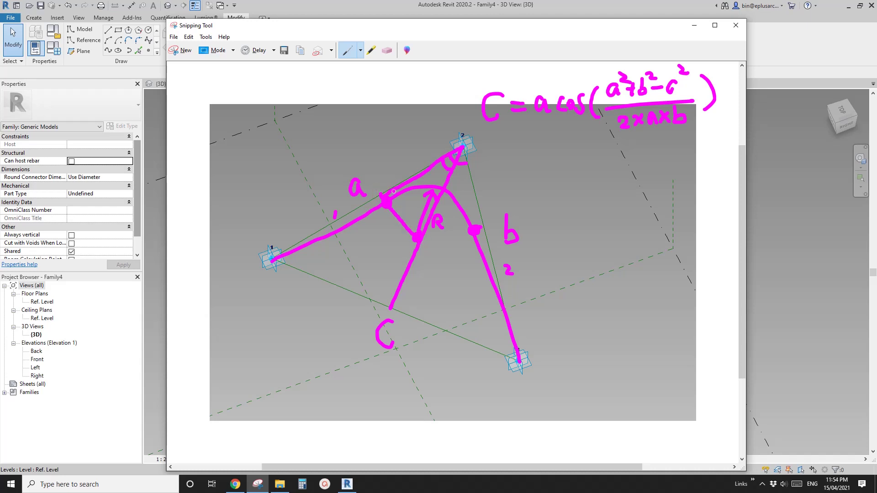
mouse_move(395, 194)
left_mouse_down()
mouse_move(402, 200)
mouse_move(394, 209)
mouse_move(400, 196)
left_mouse_up()
left_click_drag(386, 224, 386, 241)
left_click_drag(386, 224, 398, 242)
Draw arrows pointing to the right triangle's leg along side a and to its hypotenuse on the bisector.
left_click_drag(416, 172, 411, 132)
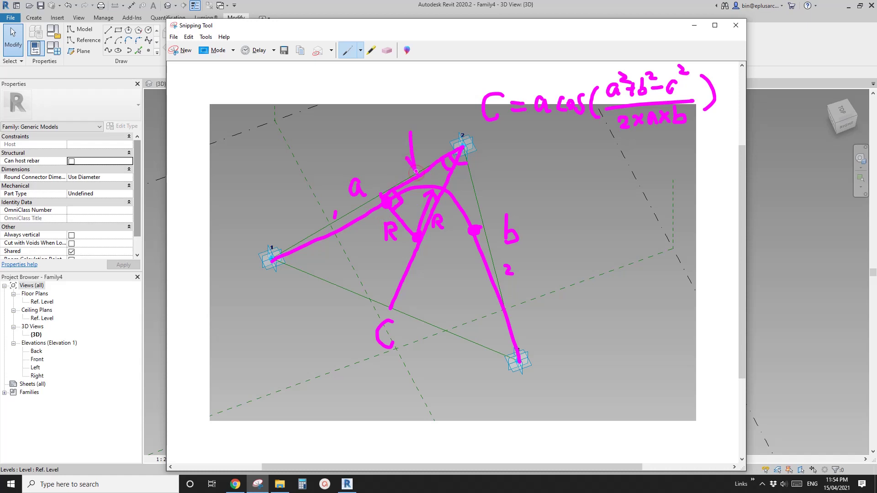
left_click_drag(416, 172, 424, 150)
left_click_drag(406, 158, 416, 173)
left_click_drag(450, 183, 539, 176)
left_click_drag(452, 181, 468, 187)
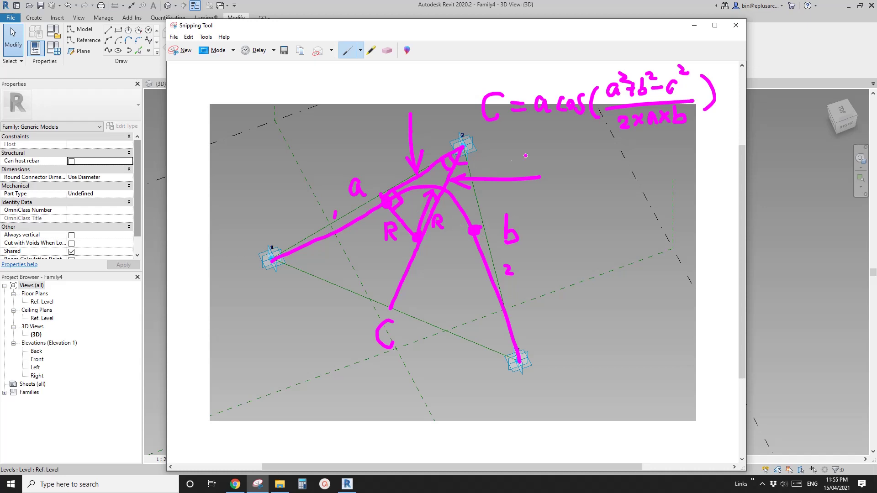
Switch back to Revit and set the work plane on the reference line between adaptive points 1 and 2.
left_click(784, 207)
middle_click_drag(454, 317, 497, 295)
middle_click_drag(446, 245, 425, 256)
key("i")
key("Escape")
key("Escape")
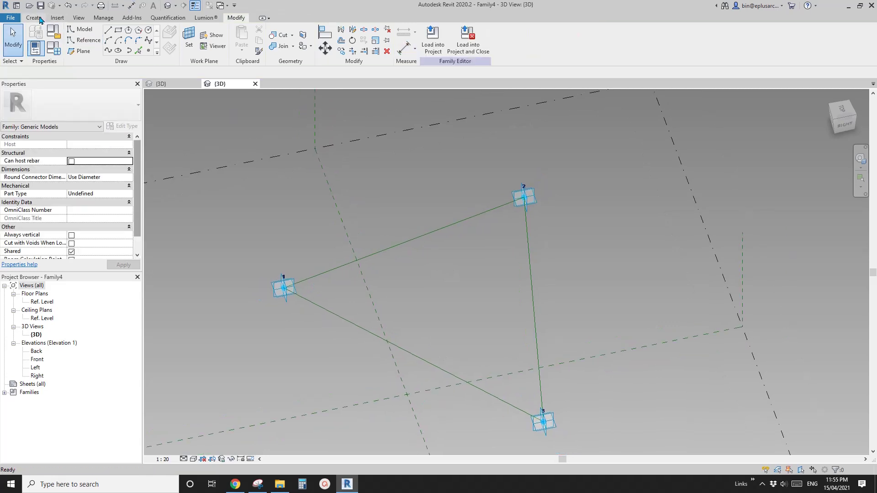
left_click(39, 19)
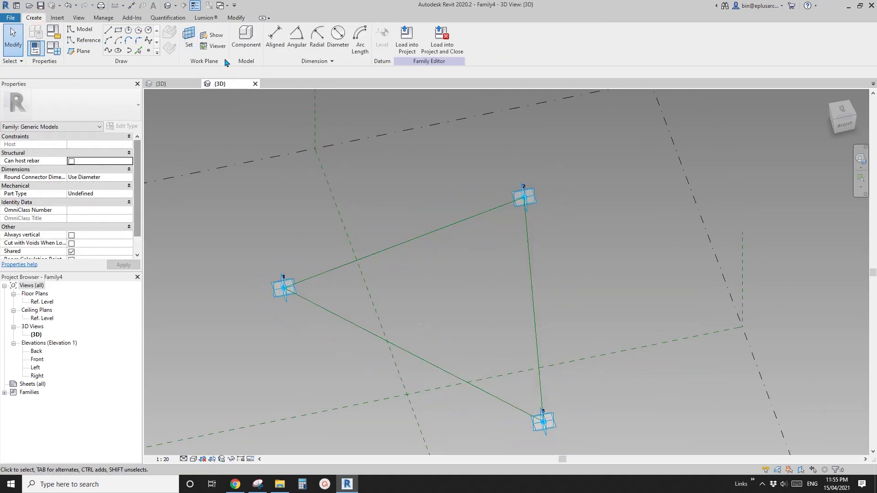
left_click(189, 37)
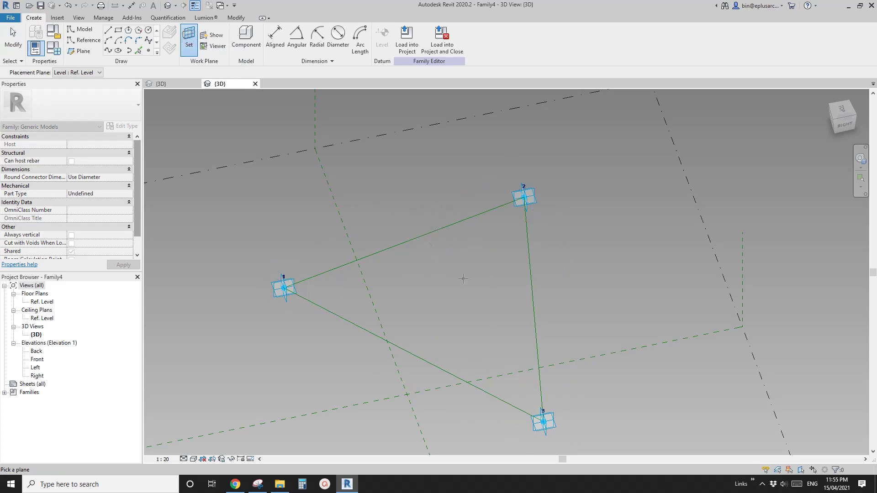
left_click(417, 234)
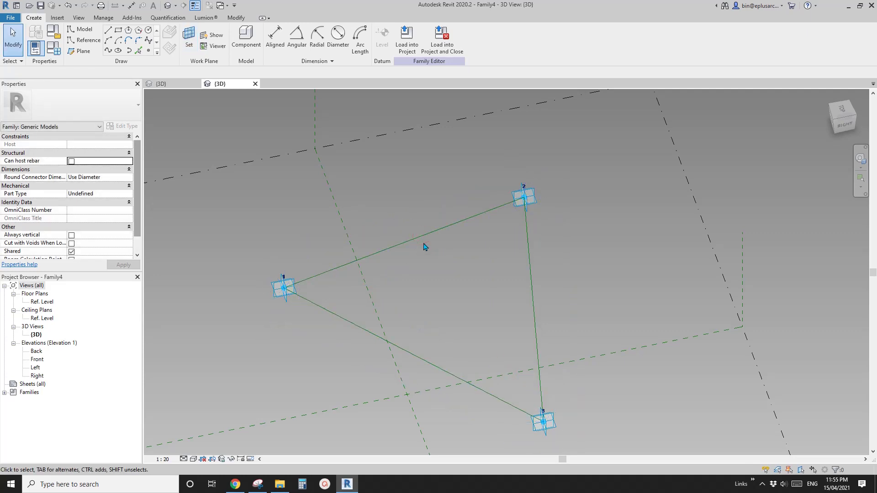
Add an aligned dimension between adaptive points 1 and 2, placed outside the triangle.
key("d")
key("i")
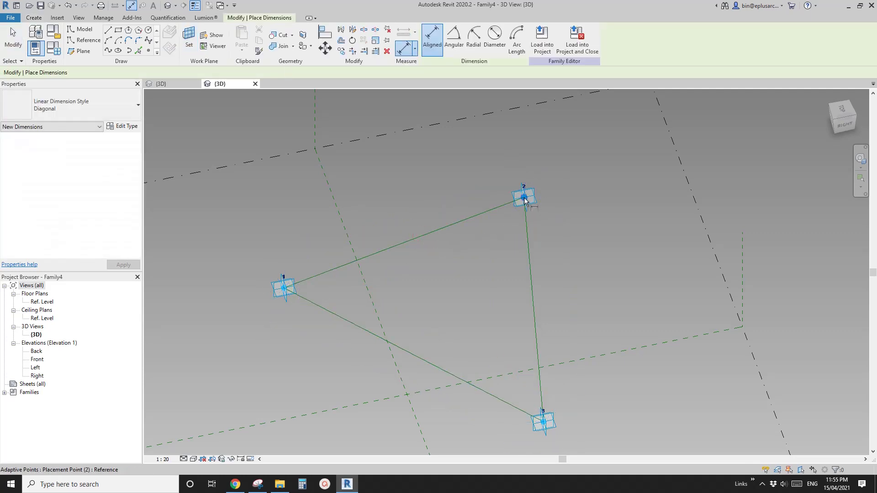
left_click(523, 197)
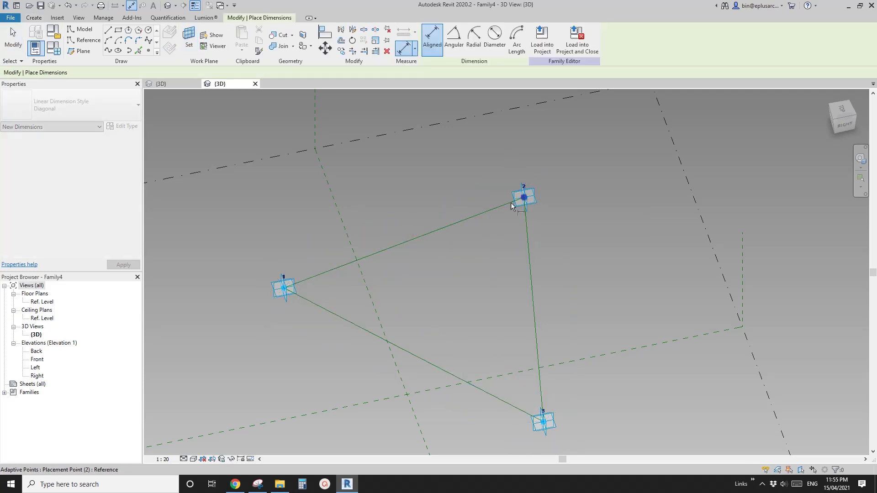
left_click(285, 290)
left_click(388, 218)
Set the work plane on the reference line between adaptive points 2 and 3 and add an aligned dimension between them.
middle_click_drag(388, 219, 464, 249, "shift")
left_click(188, 39)
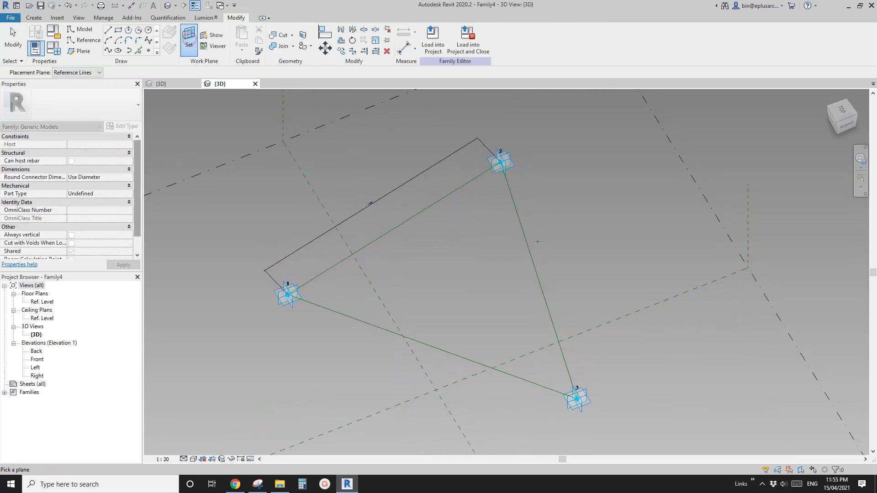
left_click(525, 241)
key("d")
key("i")
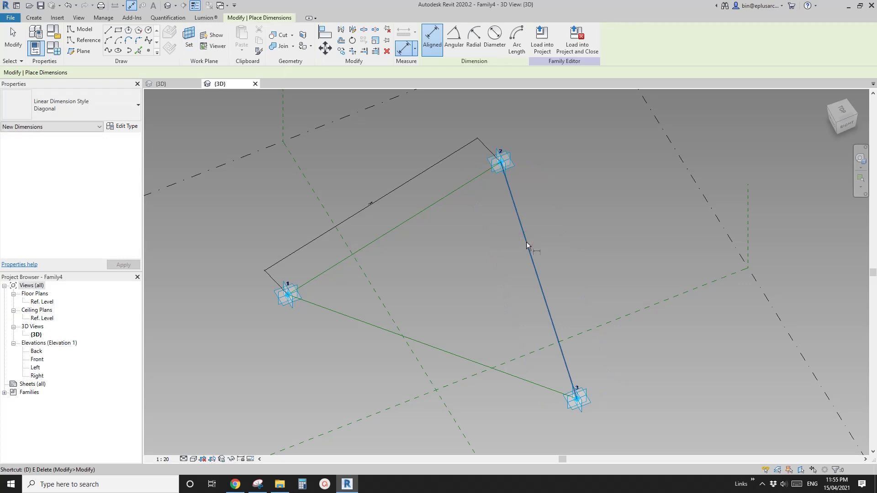
left_click(501, 163)
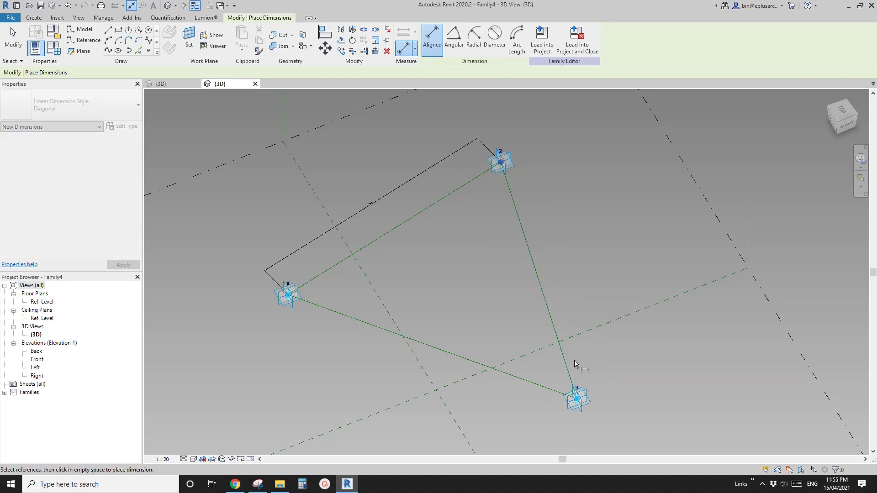
left_click(576, 398)
key("Escape")
key("Escape")
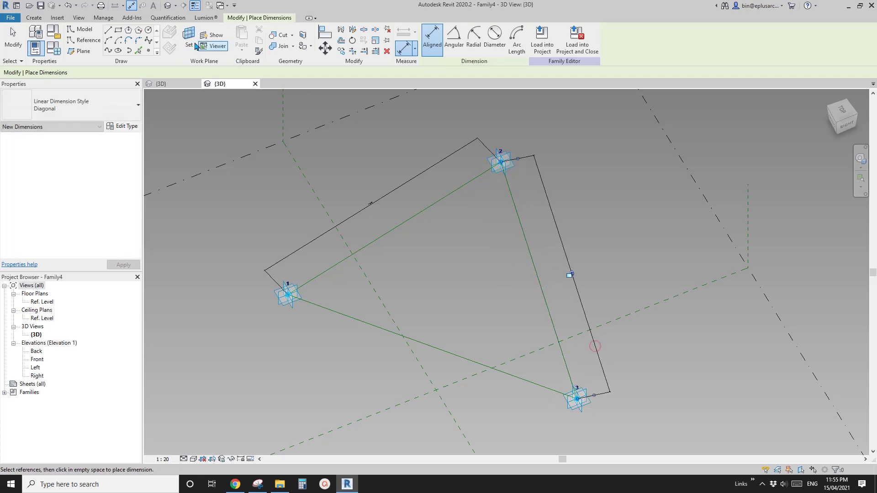
Add an aligned dimension between adaptive points 1 and 3 on their reference line's plane and set the view scale to 1:100.
key("d")
key("i")
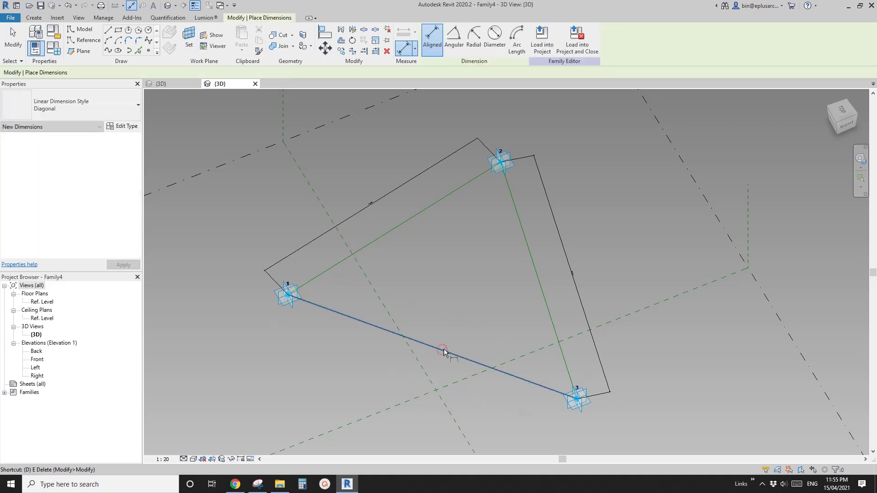
left_click(577, 398)
left_click(403, 366)
key("Escape")
key("Escape")
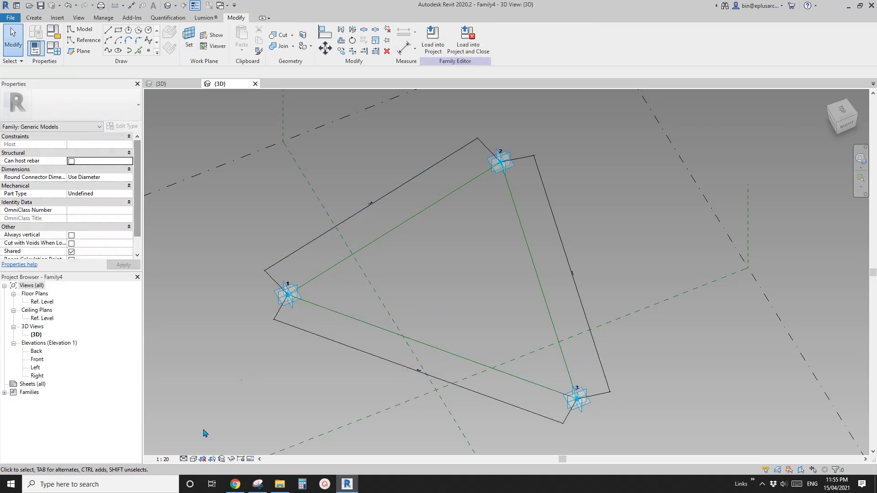
left_click(162, 459)
left_click(175, 400)
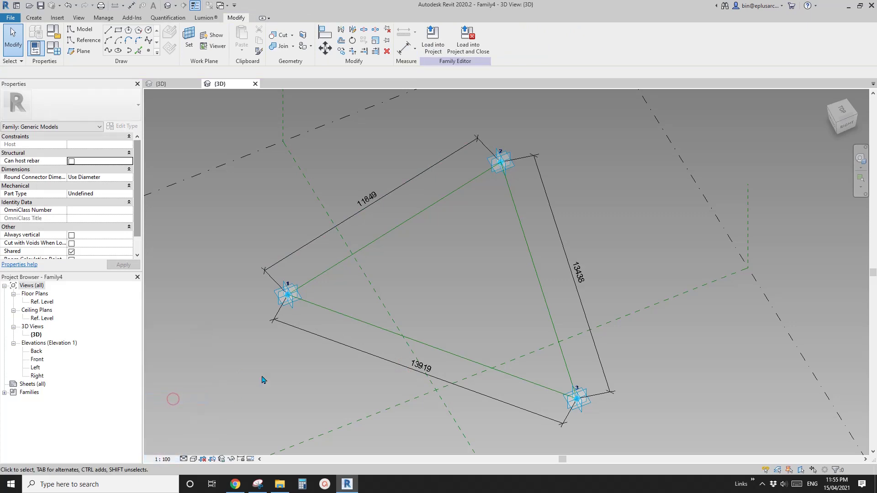
Label the dimension between adaptive points 1 and 2 with a new instance reporting parameter named a.
left_click(342, 196)
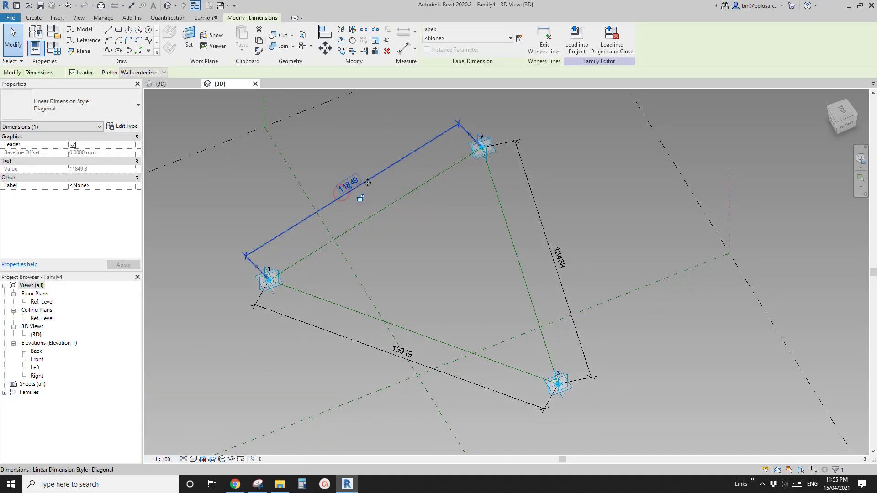
left_click(518, 38)
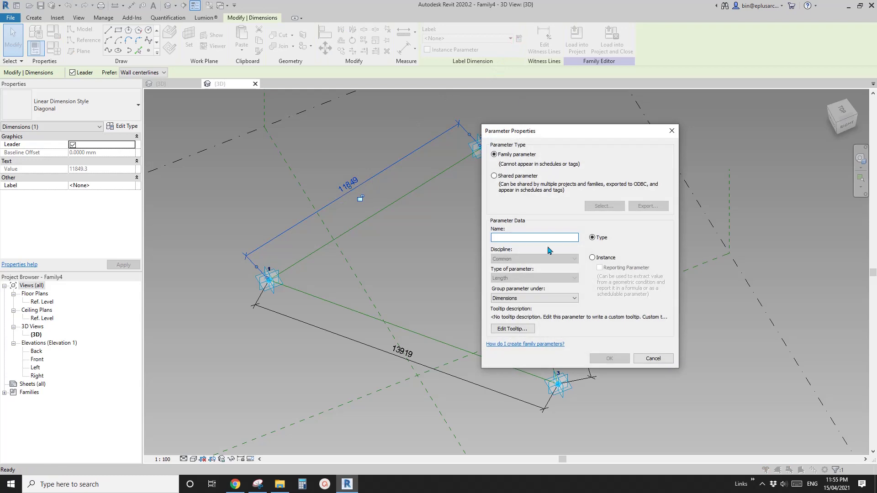
left_click_drag(558, 135, 596, 136)
type("A")
key("BackSpace")
type("a")
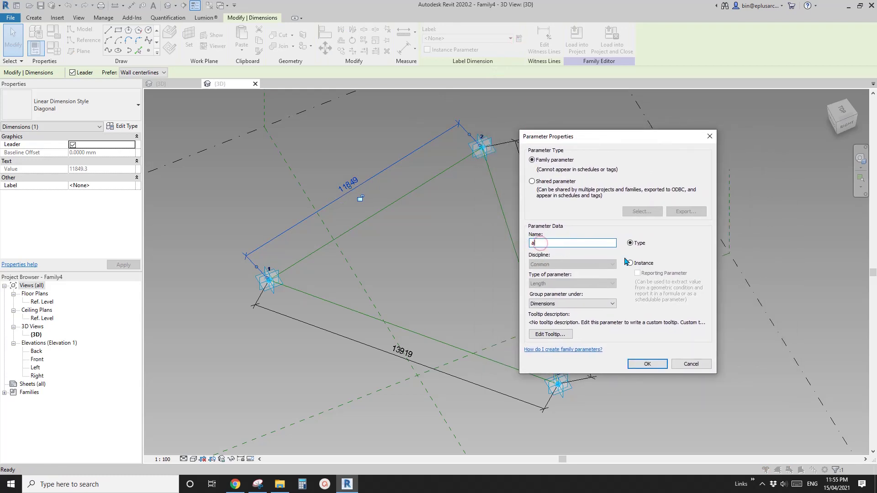
left_click(630, 263)
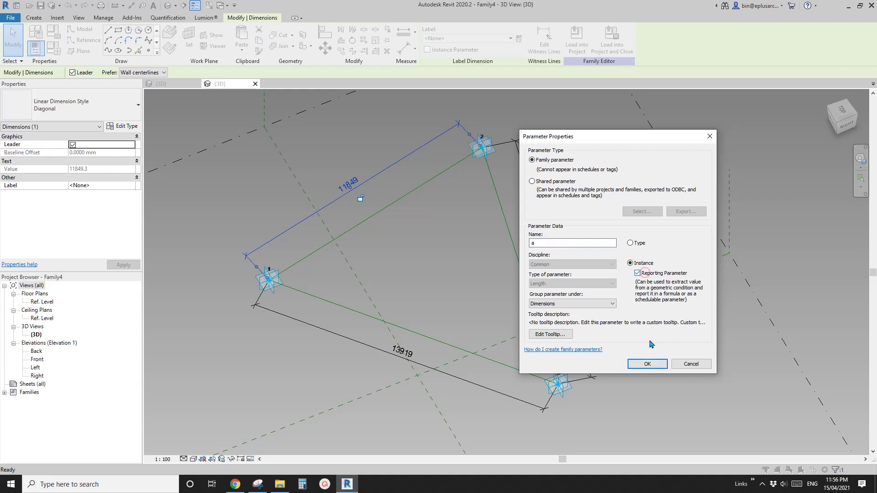
left_click(649, 363)
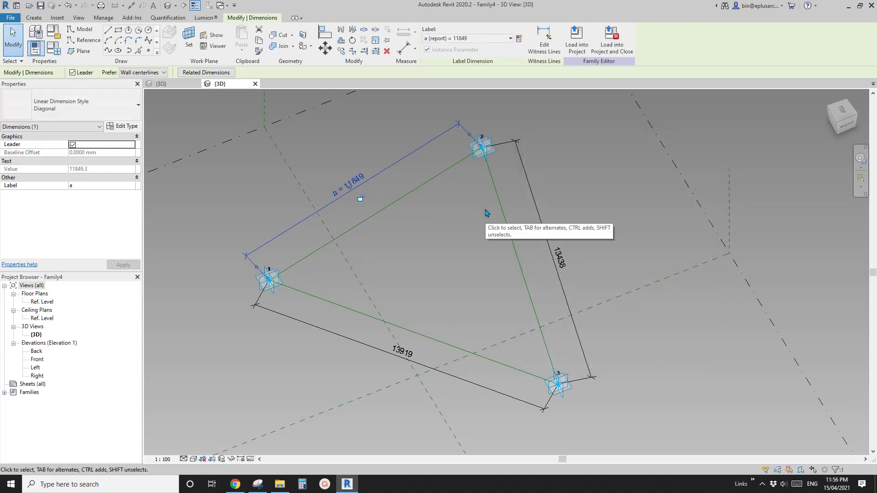
Label the dimension between adaptive points 2 and 3 with a new instance reporting parameter named b.
left_click(532, 203)
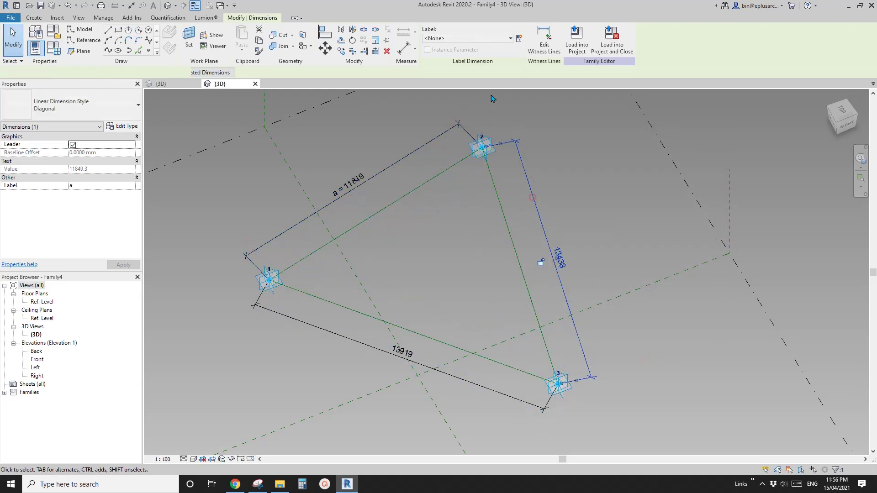
left_click(518, 38)
type("b")
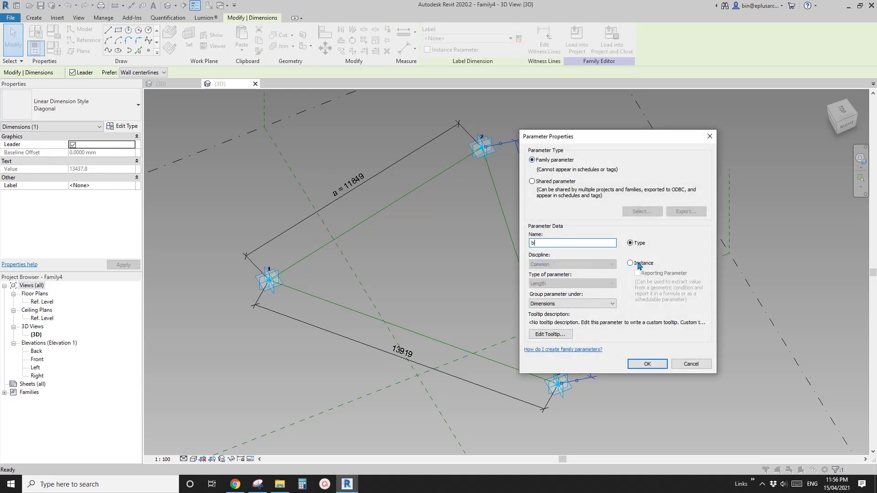
left_click(630, 263)
left_click(637, 273)
left_click(647, 364)
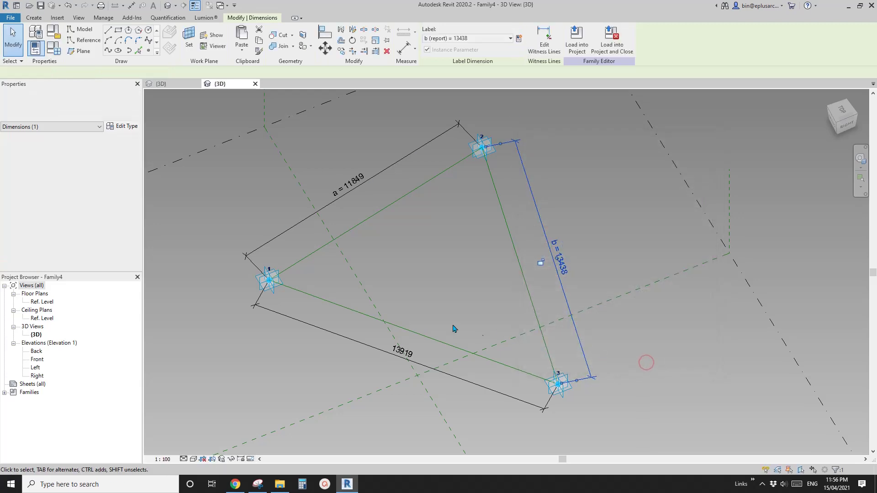
Label the dimension between adaptive points 1 and 3 with a new instance reporting parameter named c.
left_click(427, 370)
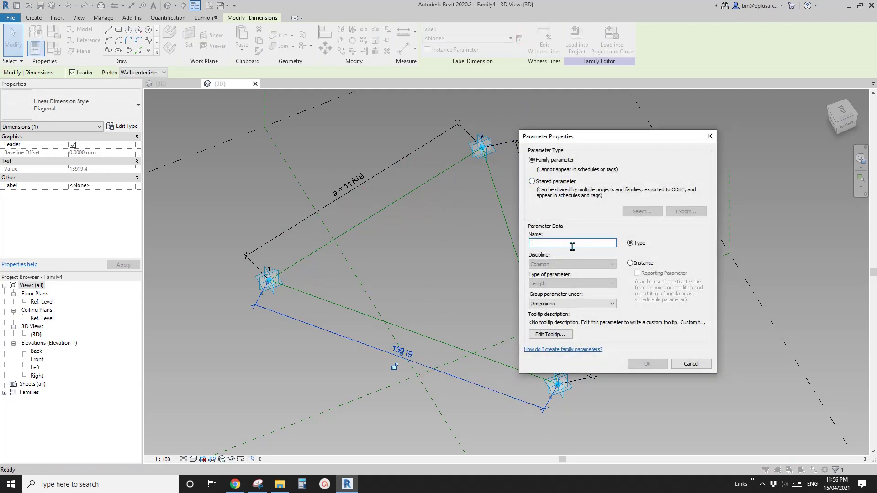
type("c")
left_click(631, 263)
left_click(643, 274)
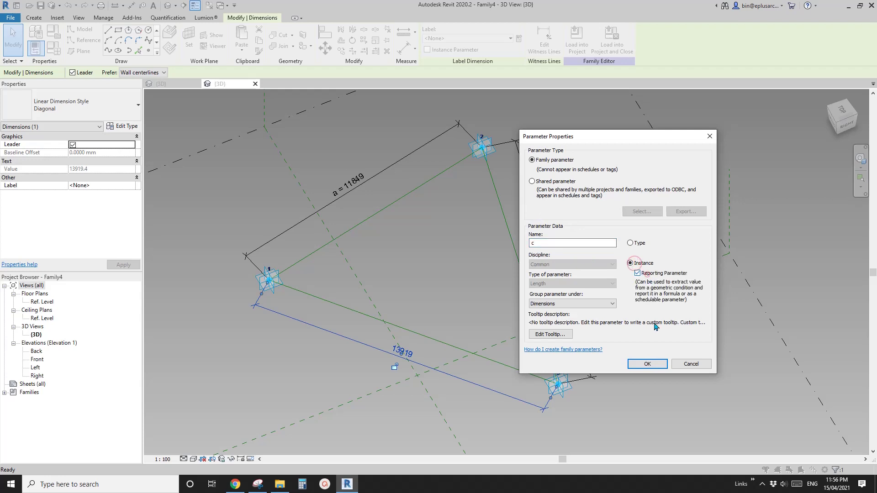
left_click(647, 363)
middle_click_drag(461, 301, 448, 280, "shift")
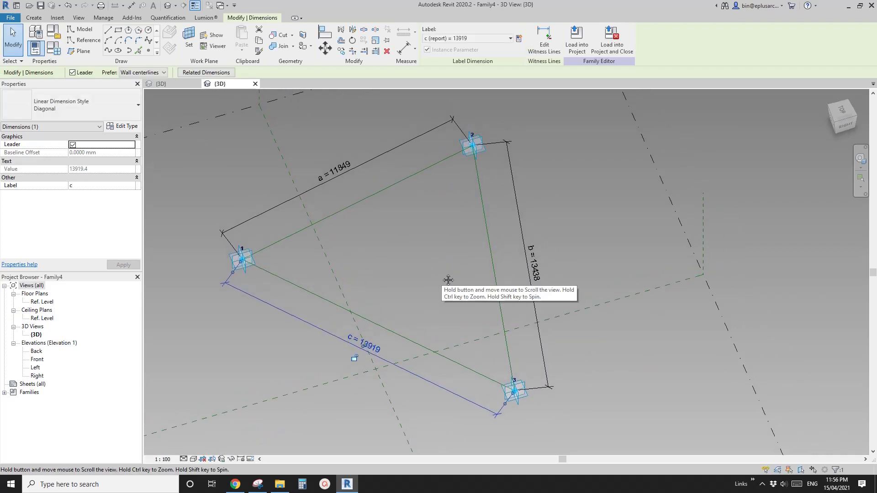
Consult the handwritten formula in Snipping Tool, return to Revit and add an instance family parameter named C of type Angle.
left_click(258, 484)
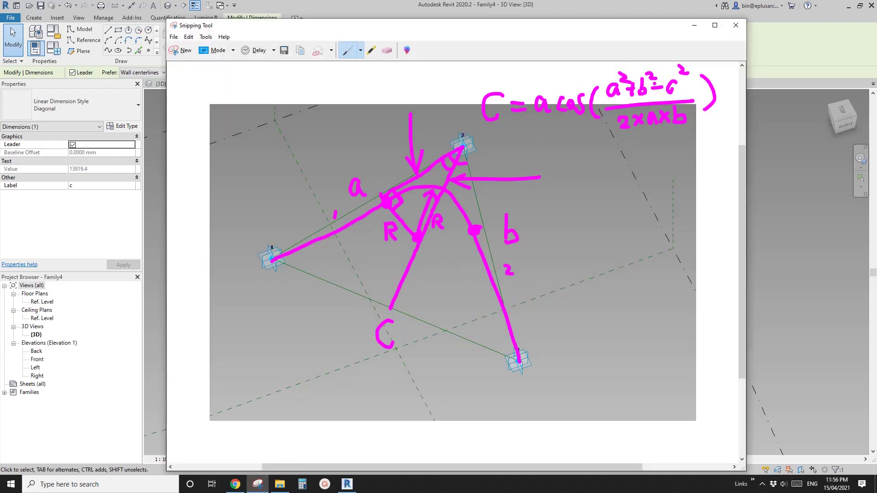
left_click(786, 230)
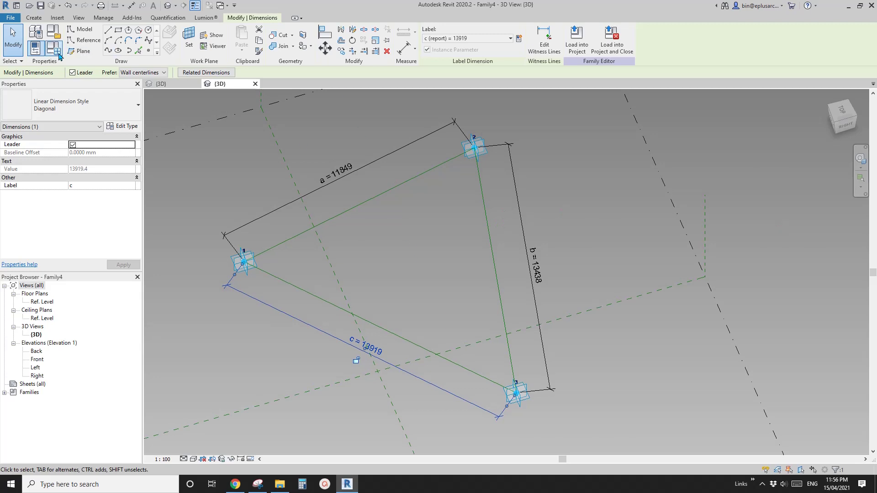
left_click(54, 48)
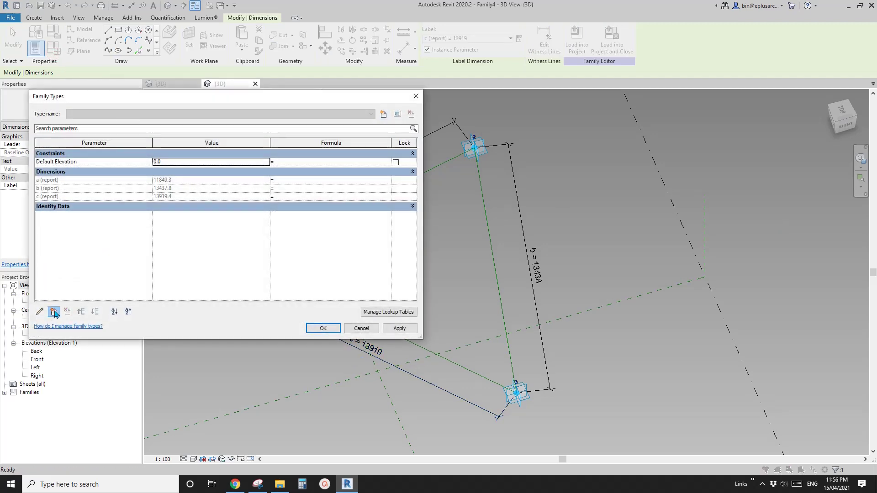
left_click(54, 311)
type("C")
left_click(552, 242)
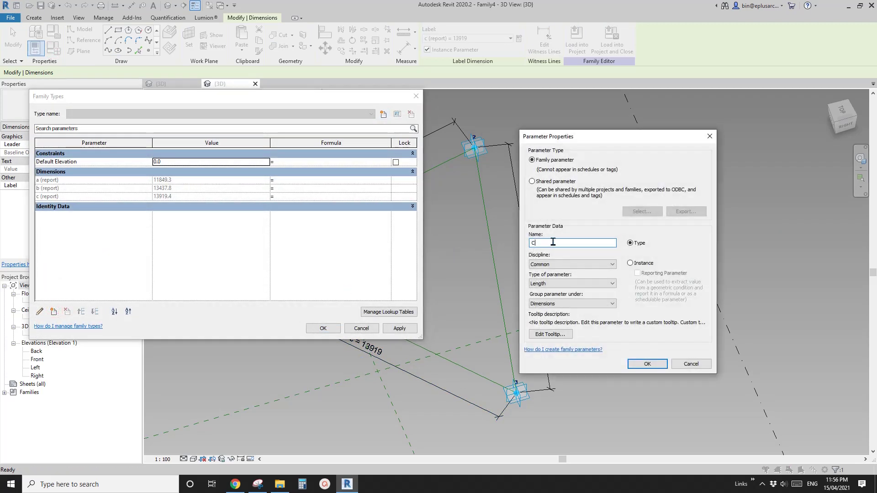
left_click(557, 283)
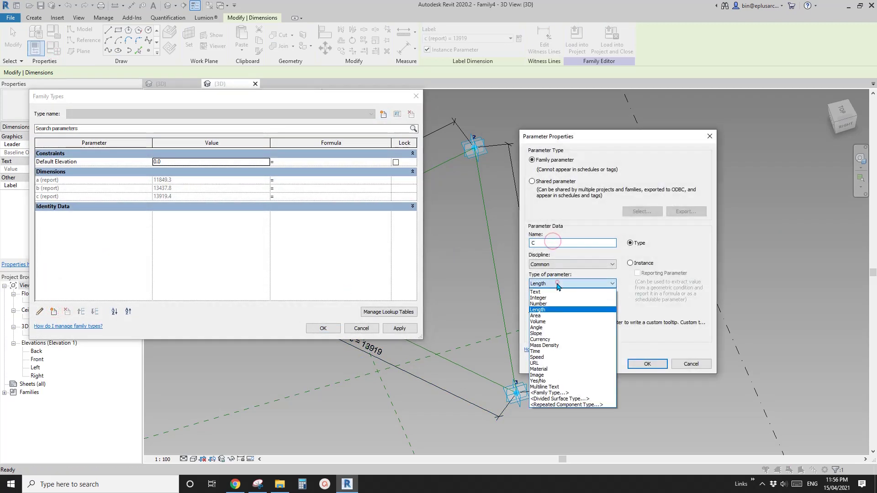
left_click(546, 328)
left_click(630, 263)
left_click(652, 361)
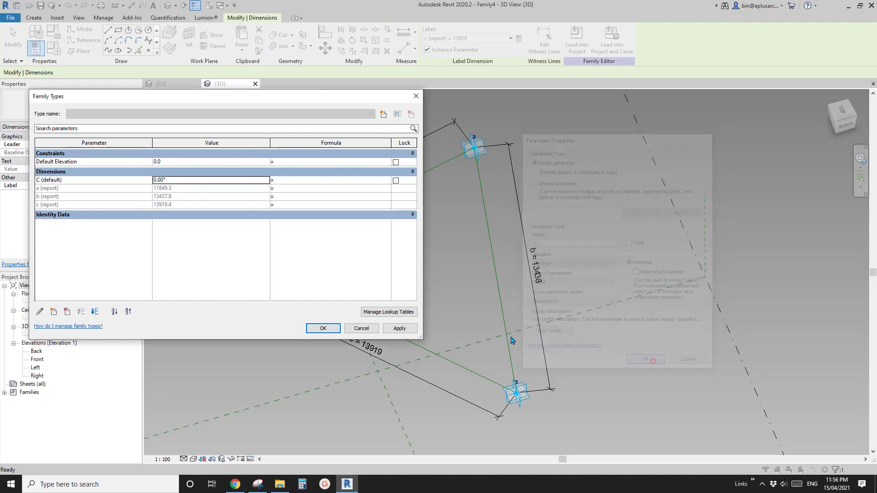
Set the formula of parameter C to acos((a ^ 2 + b ^ 2 - c ^ 2) / (2 * a * b)) and apply the family types.
left_click(285, 182)
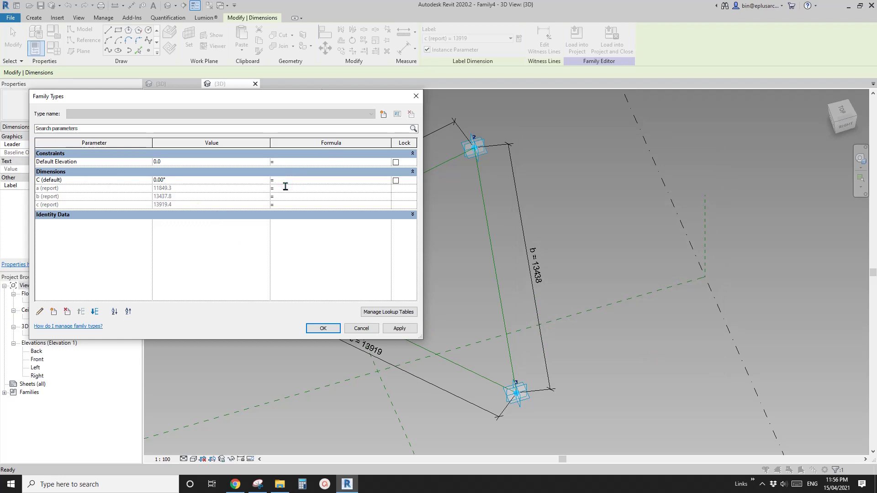
type("os((a^2+b^2-c^2)/")
left_click(298, 263)
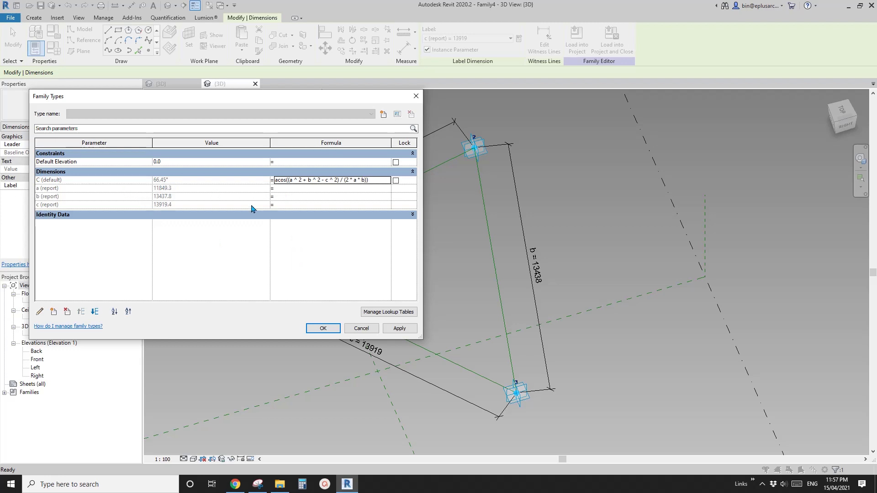
left_click(322, 327)
Check the angle between the two reference lines meeting at adaptive point 2 with an angular dimension preview, without placing it.
scroll(432, 270, "down", 3)
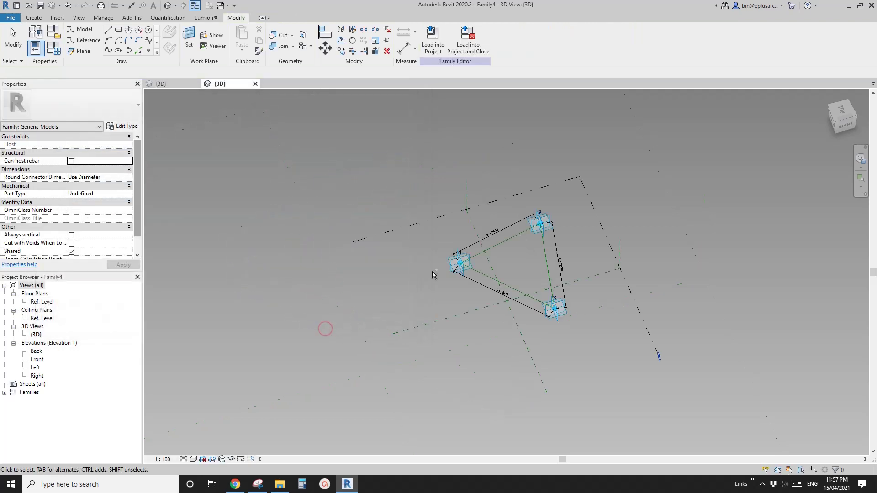
middle_click_drag(541, 223, 428, 235)
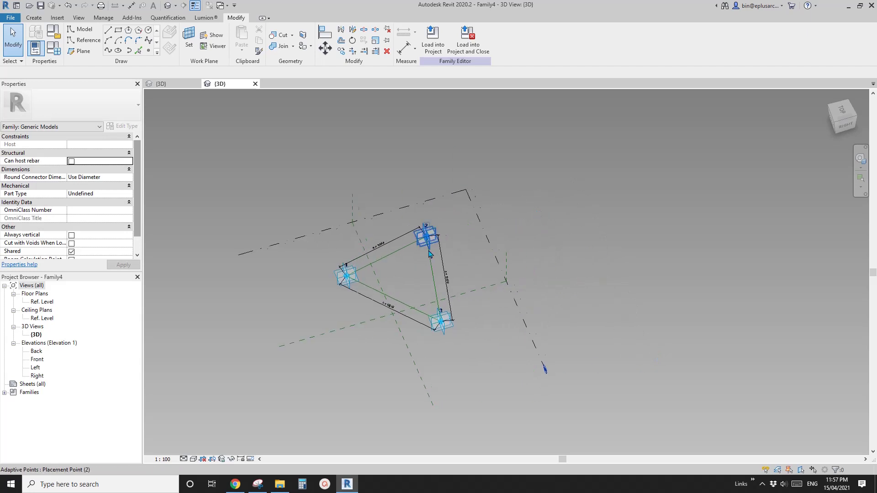
scroll(429, 235, "up", 2)
middle_click_drag(405, 266, 407, 268)
key("d")
key("i")
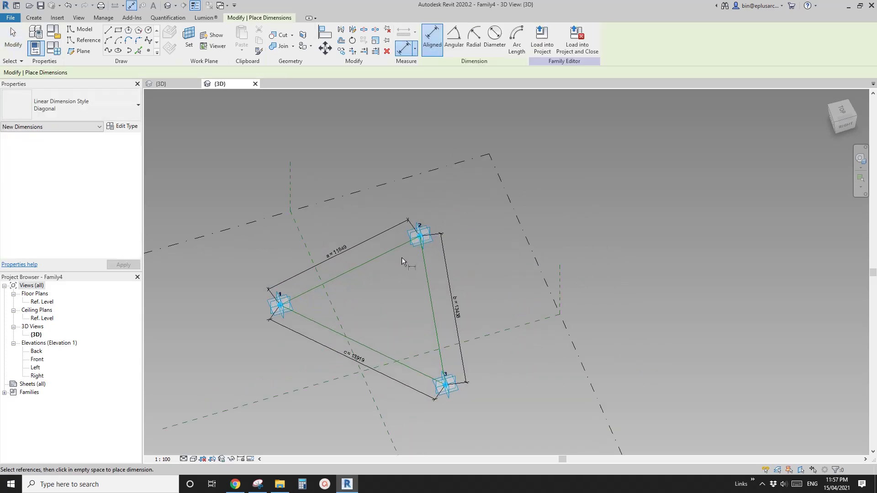
scroll(417, 249, "up", 1)
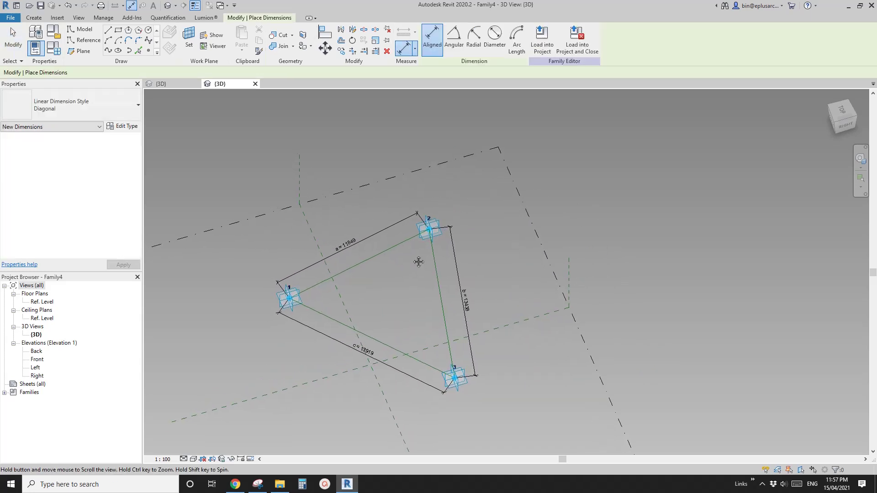
left_click(460, 46)
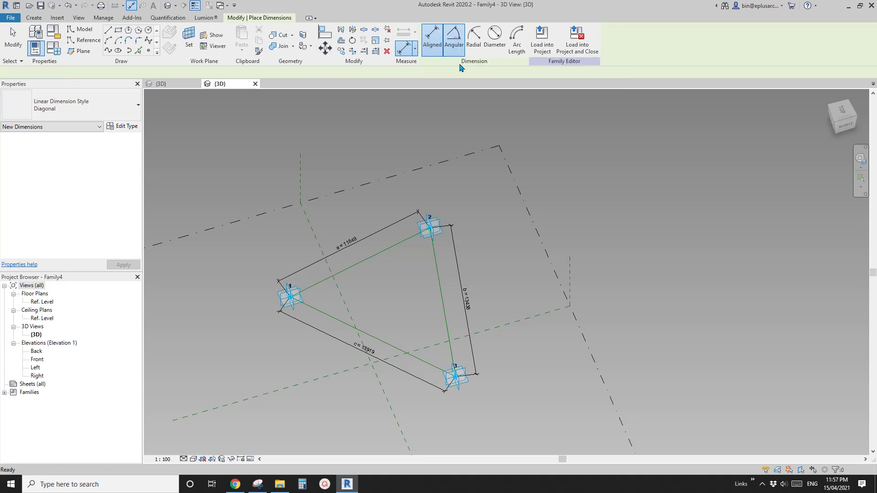
left_click(410, 241)
left_click(434, 250)
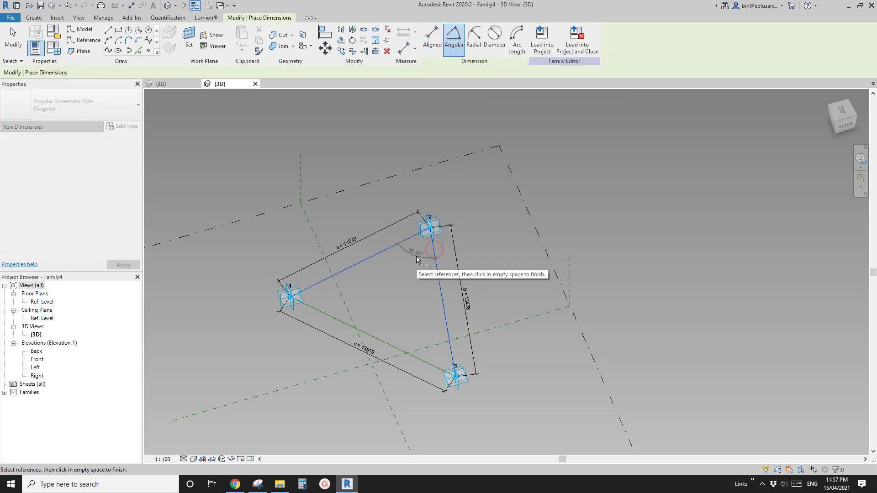
scroll(415, 256, "up", 2)
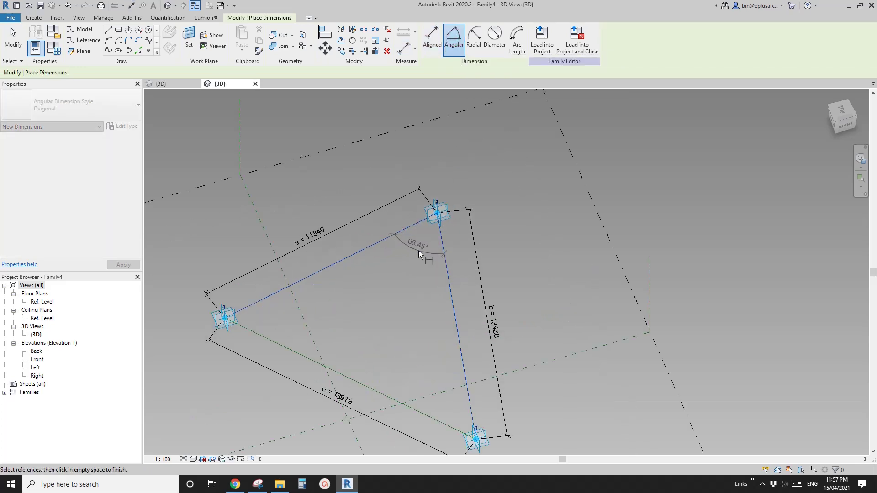
key("Escape")
key("Escape")
Switch to Snipping Tool to review the rounded-corner sketch around adaptive point 2, and return to Revit.
scroll(420, 244, "down", 4)
scroll(416, 248, "up", 2)
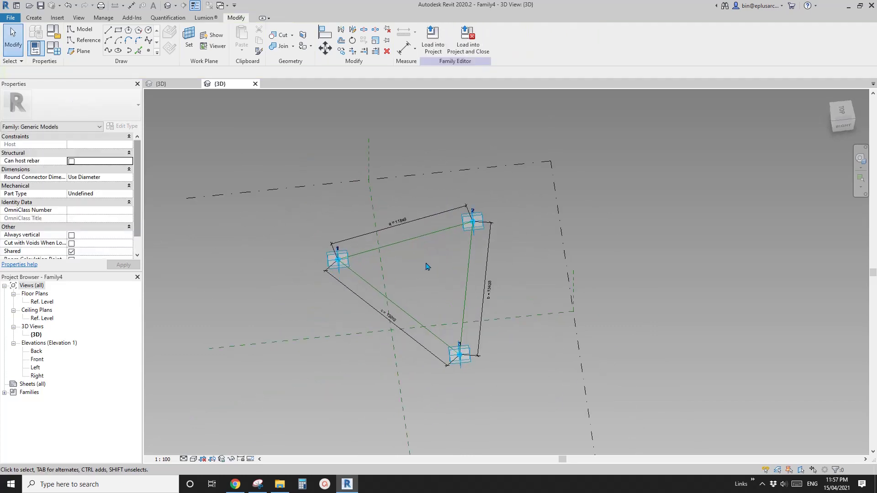
mouse_move(417, 242)
middle_mouse_down("shift")
mouse_move(401, 244)
mouse_move(416, 261)
mouse_move(429, 238)
middle_mouse_up("shift")
scroll(416, 260, "up", 2)
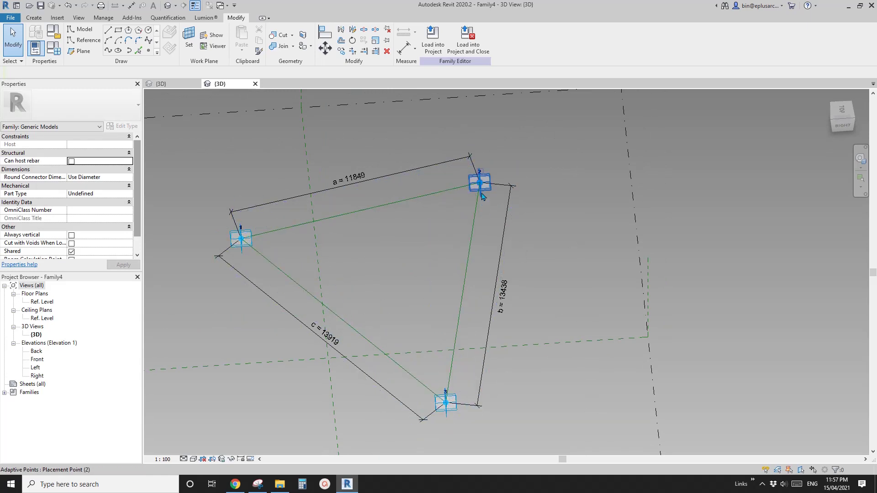
left_click(258, 484)
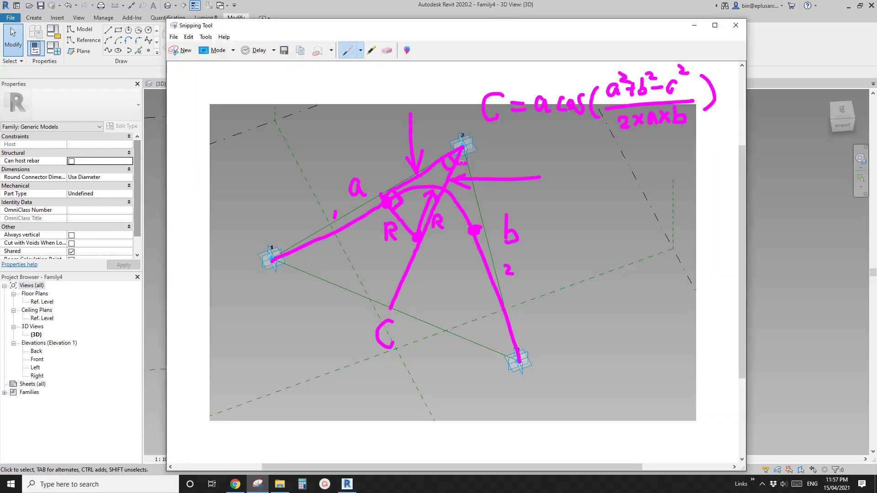
left_click(786, 279)
Try placing a reference point on the reference line between adaptive points 1 and 2, near point 2.
middle_click_drag(439, 279, 400, 245, "shift")
scroll(429, 291, "up", 1)
left_click(148, 51)
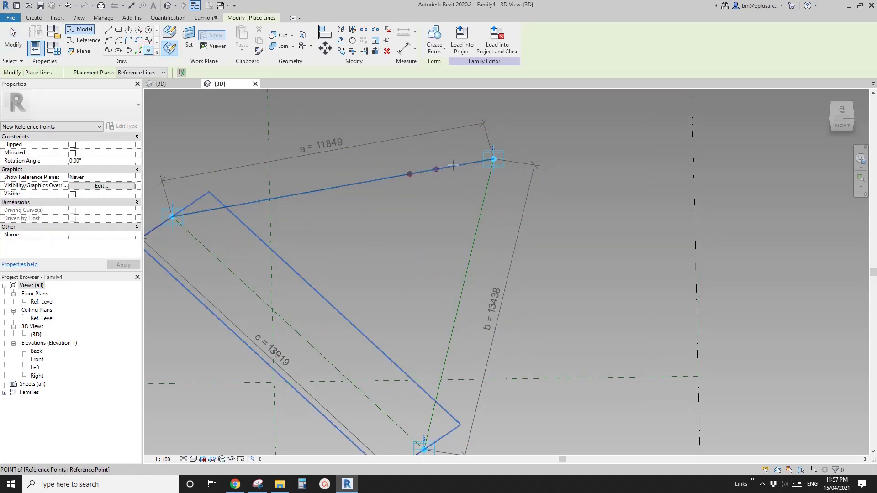
left_click(410, 174)
key("Escape")
key("Escape")
Inspect the reference point on the line between adaptive points 1 and 2 and remove it.
left_click(410, 174)
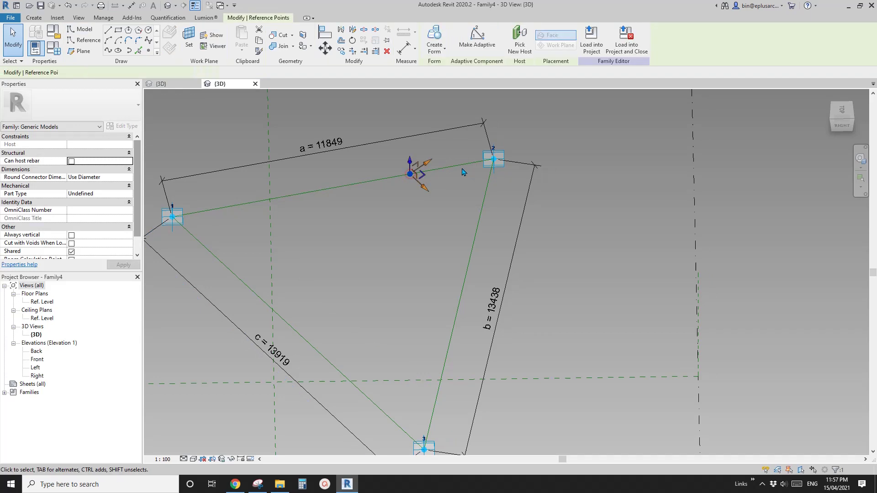
key("Escape")
left_click(410, 174)
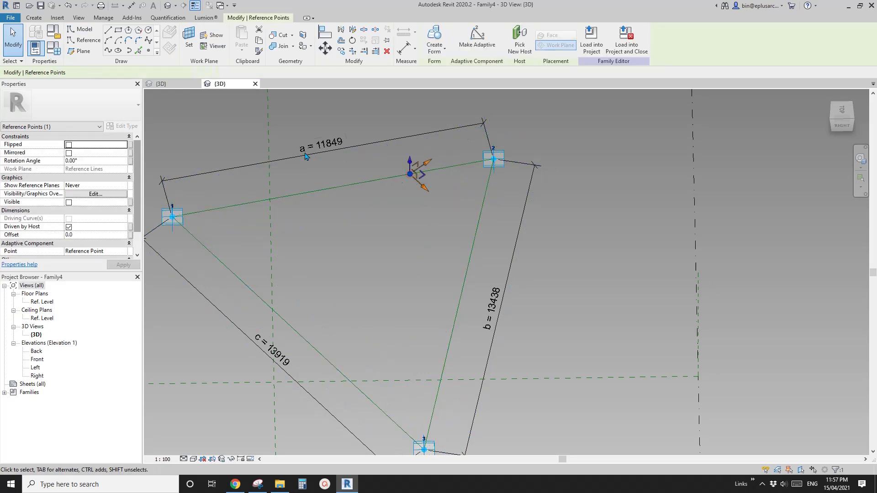
key("Escape")
left_click(410, 174)
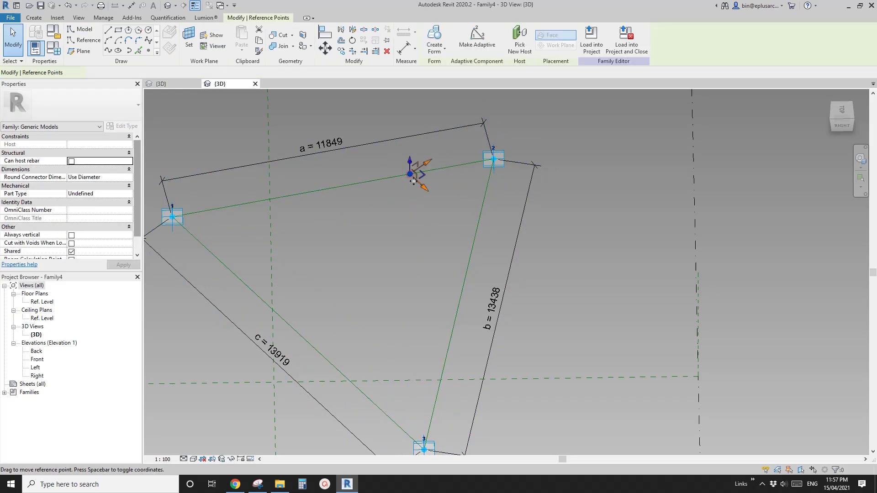
scroll(410, 173, "up", 2)
key("Escape")
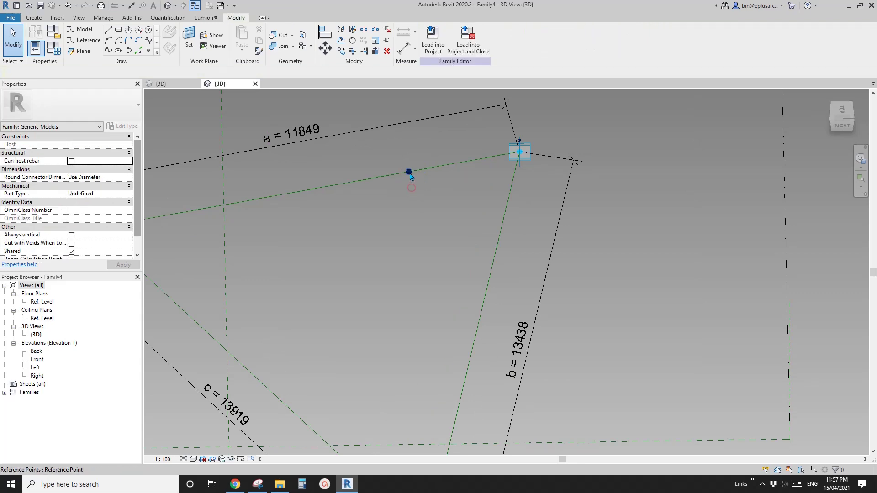
left_click(409, 173)
middle_click_drag(404, 199, 403, 199)
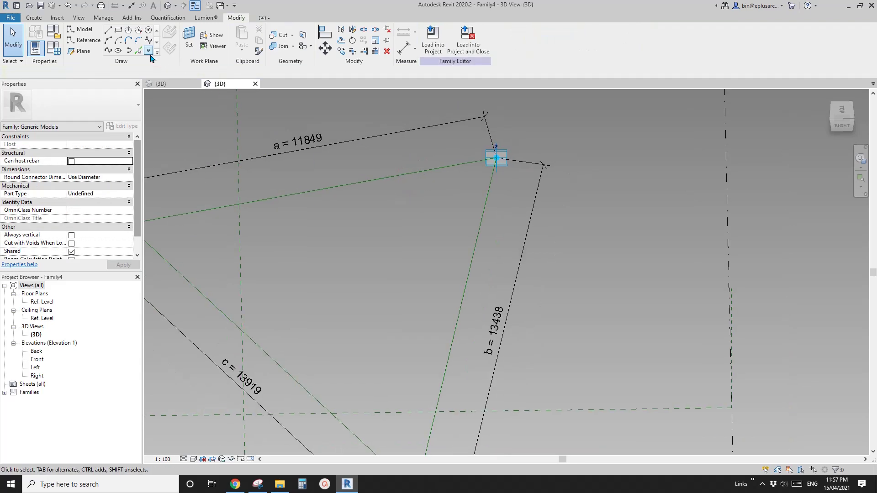
Place a reference point on the face of the reference line between adaptive points 1 and 2, near point 2.
left_click(148, 50)
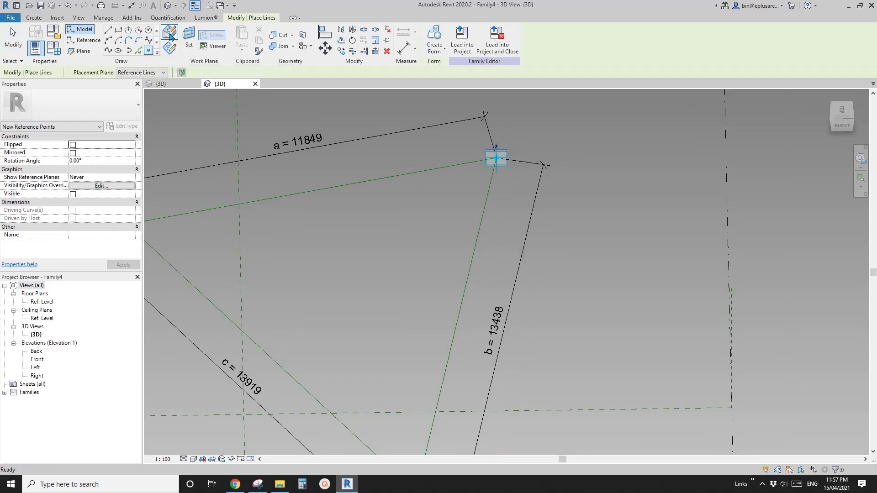
left_click(170, 36)
middle_click_drag(402, 201, 411, 209, "shift")
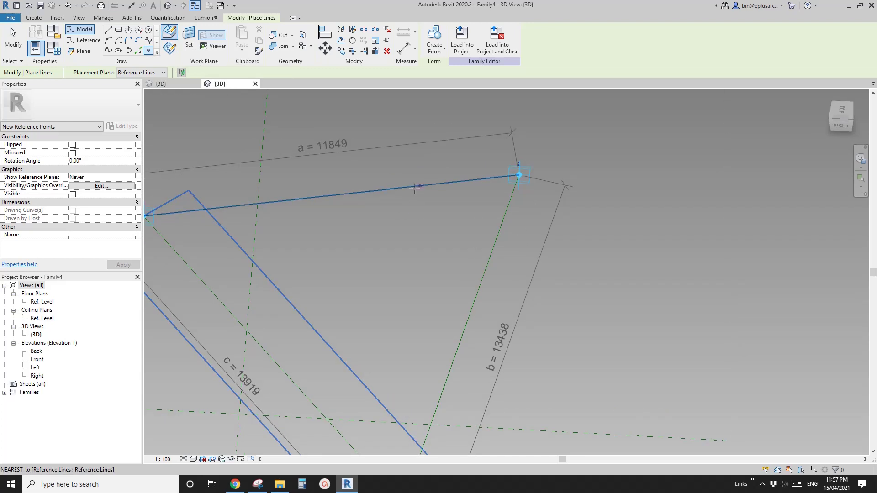
left_click(310, 154)
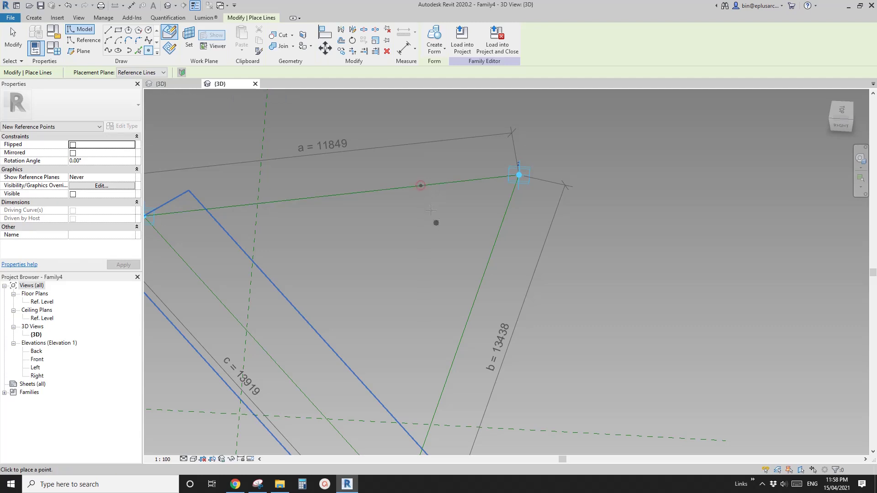
key("Escape")
key("Escape")
left_click(421, 186)
mouse_move(427, 215)
middle_mouse_down("shift")
mouse_move(431, 245)
mouse_move(390, 196)
middle_mouse_up("shift")
key("Escape")
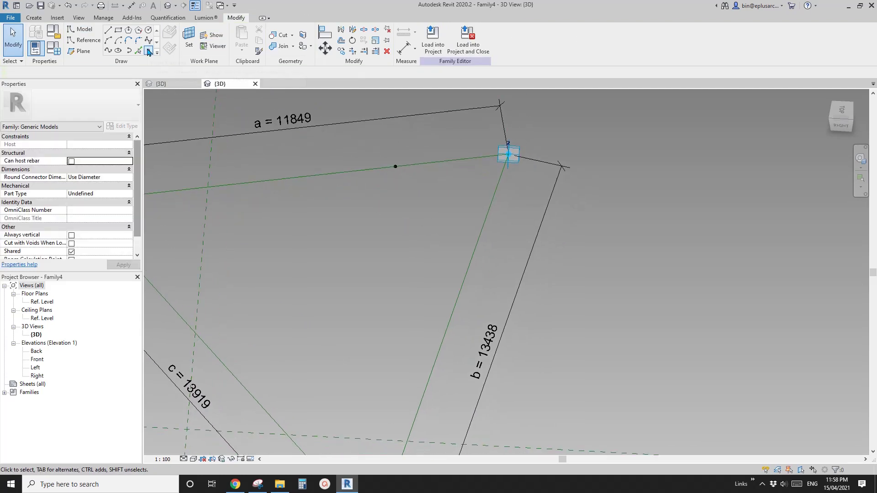
Set the reference point between adaptive points 1 and 2 to the Segment Length measurement type, measured from End.
left_click(395, 168)
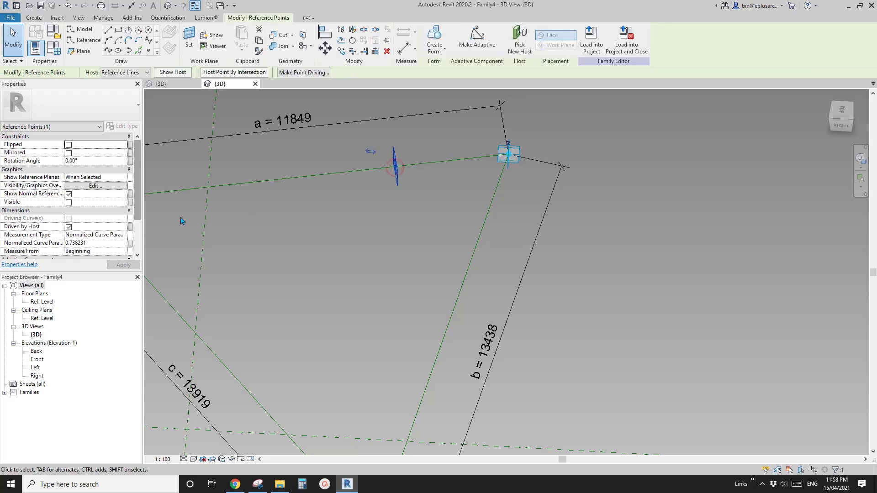
left_click(123, 235)
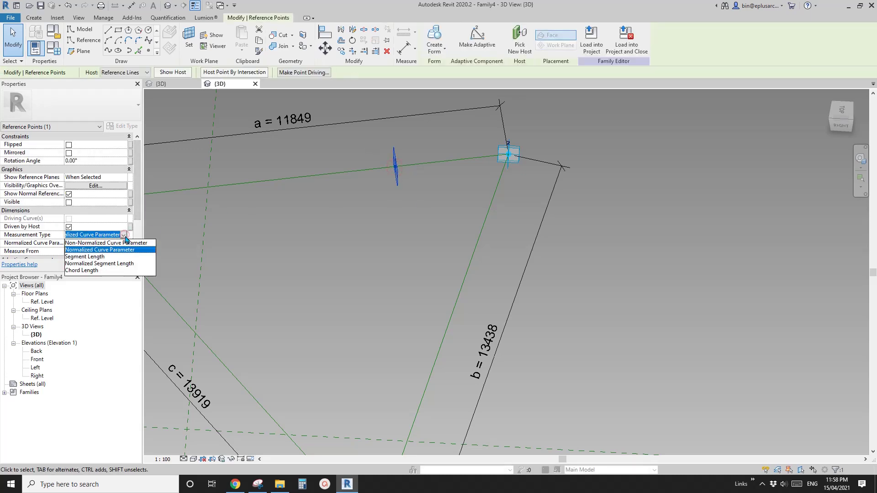
left_click(85, 251)
left_click(123, 264)
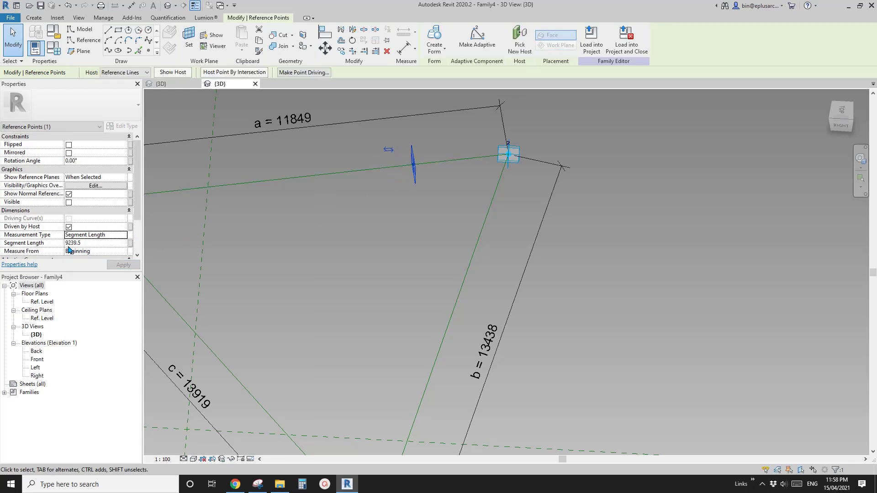
scroll(416, 170, "down", 3)
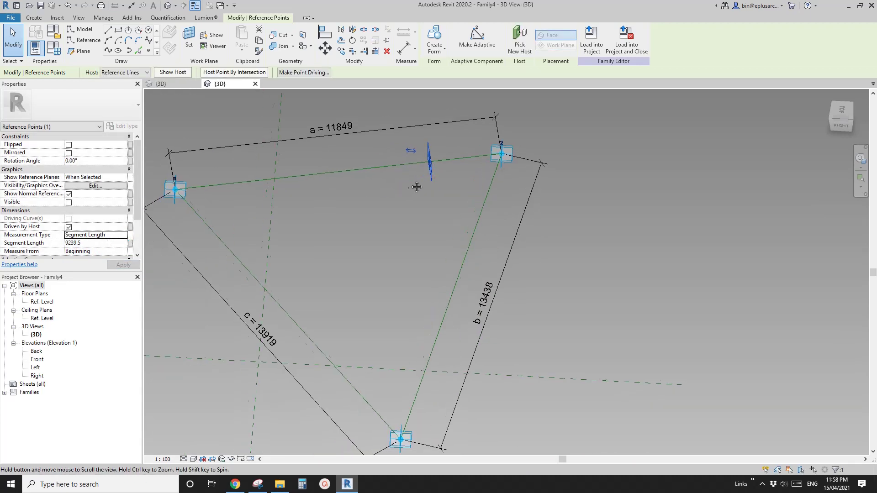
scroll(370, 189, "up", 4)
middle_click_drag(370, 189, 359, 190)
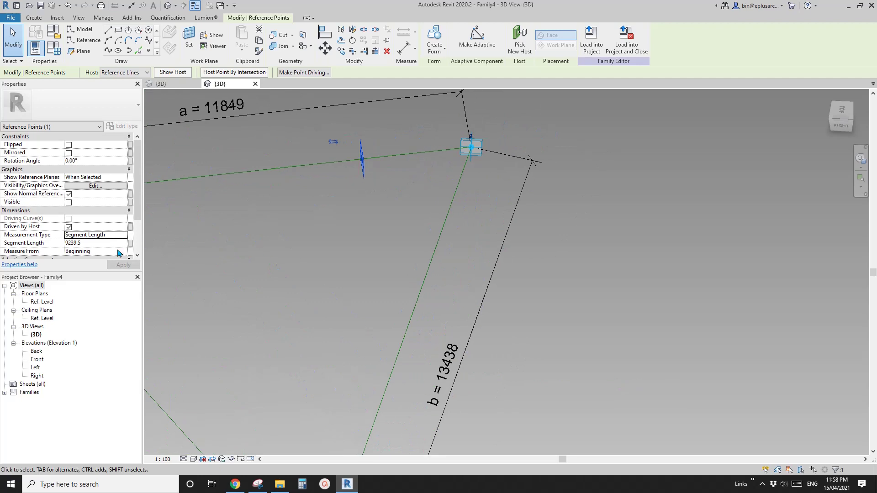
left_click(124, 254)
left_click(78, 266)
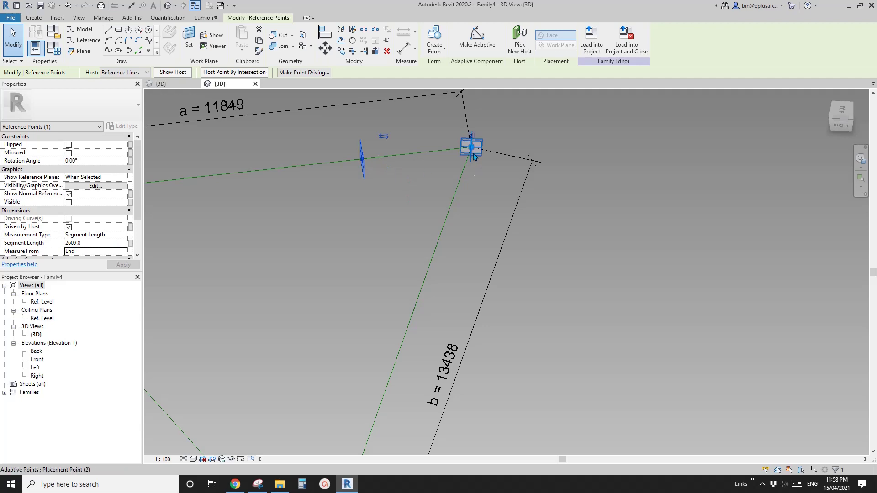
scroll(409, 205, "down", 1)
middle_click_drag(363, 187, 370, 192, "shift")
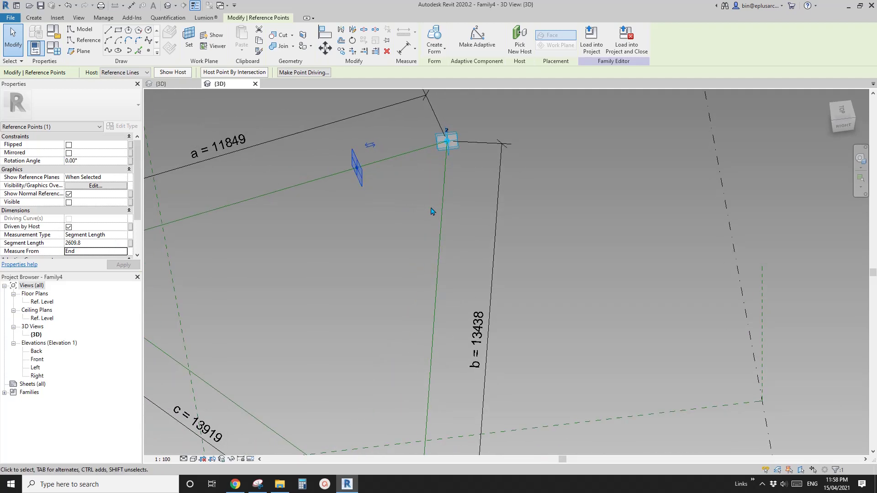
Place a reference point on the line between adaptive points 2 and 3, and set its measurement type to Segment Length.
left_click(148, 51)
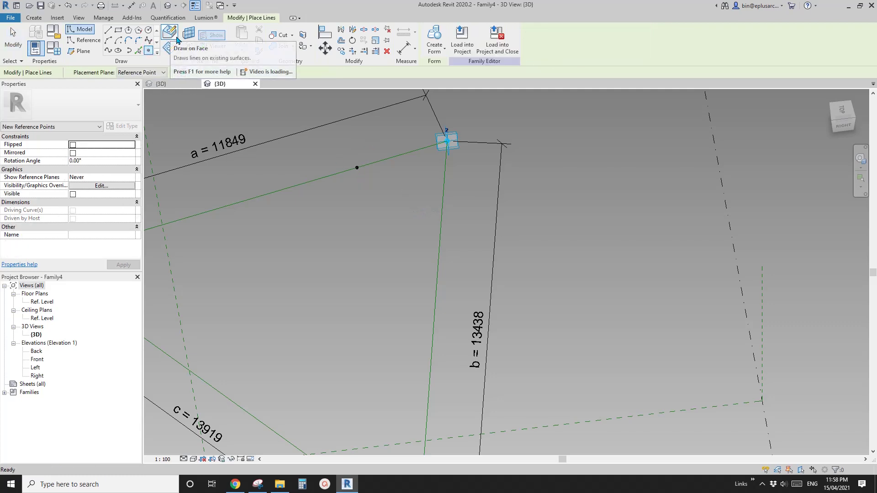
left_click(170, 31)
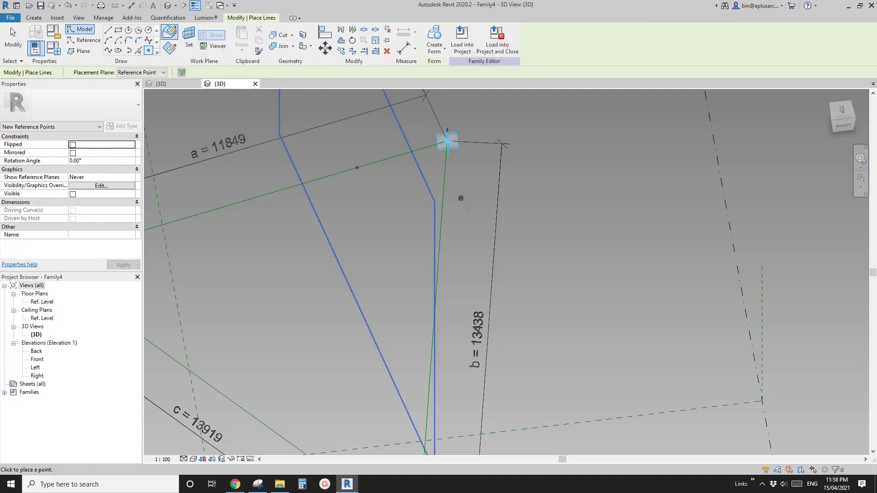
left_click(441, 210)
key("Escape")
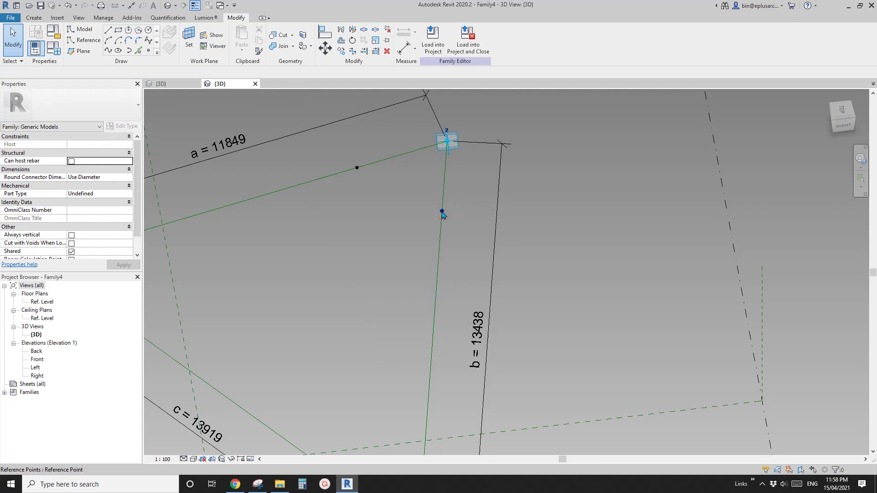
left_click(125, 237)
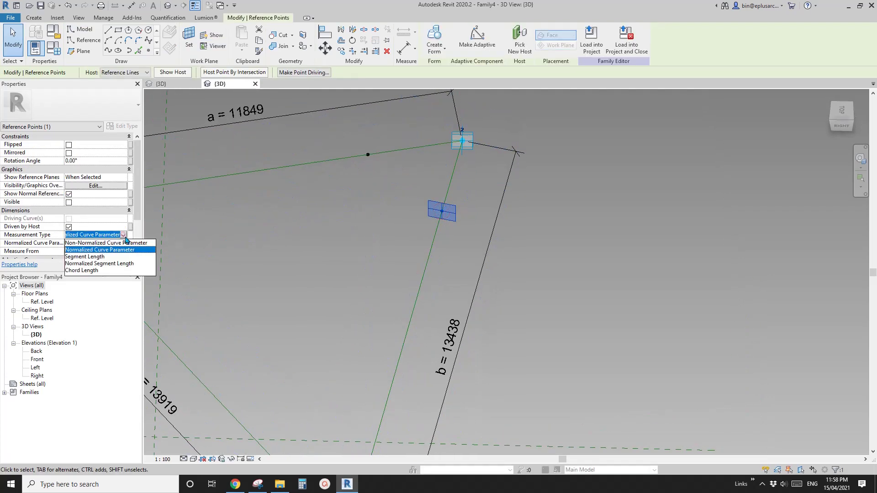
left_click(81, 257)
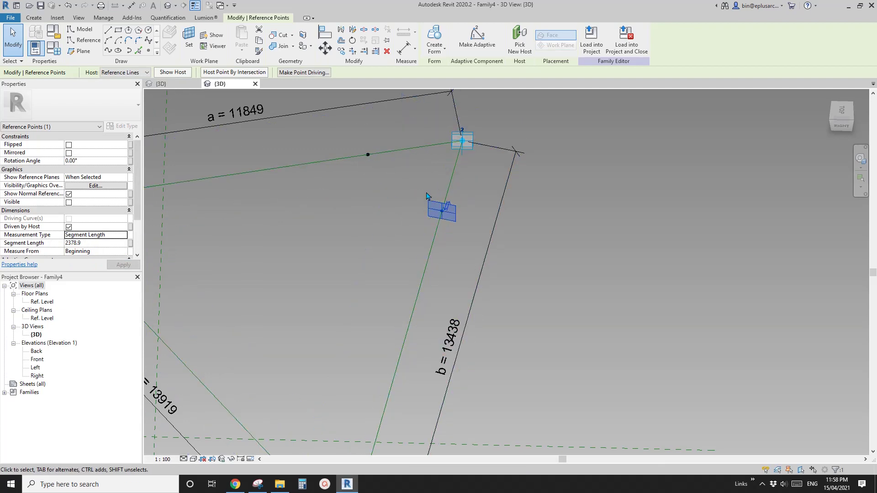
Set the segment length of both hosted reference points near adaptive point 2 to 2000.
middle_click_drag(426, 196, 416, 218, "shift")
left_click(370, 150, "ctrl")
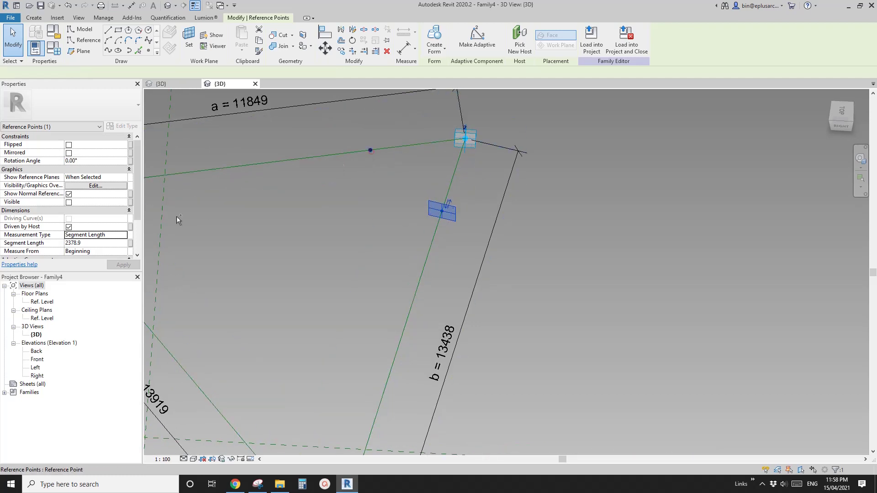
left_click(97, 242)
type("2000")
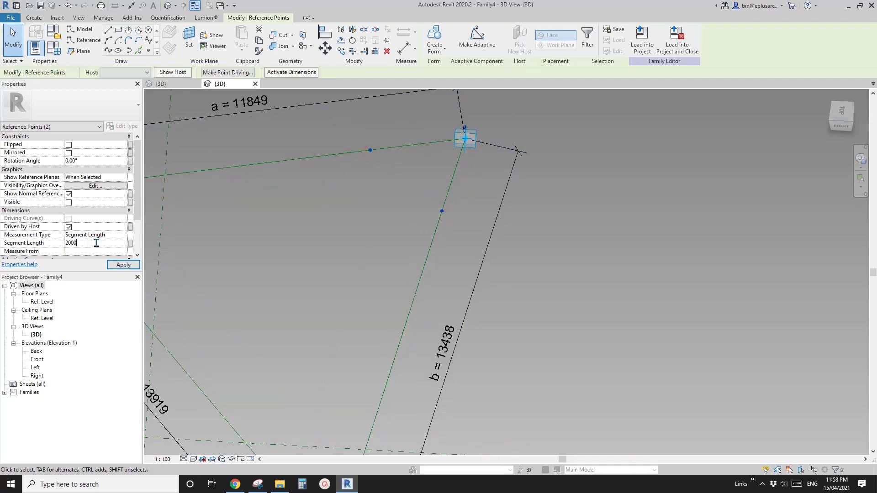
key("Return")
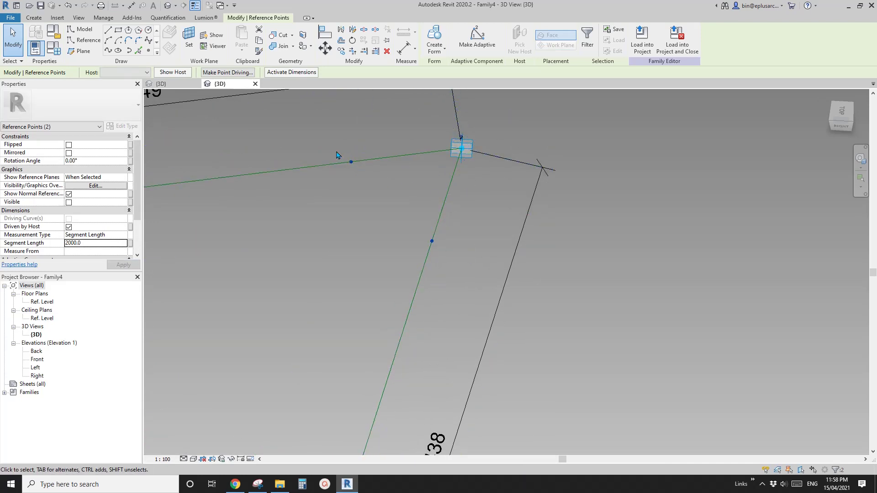
Connect the two hosted reference points with a line and make it a reference line.
left_click(109, 51)
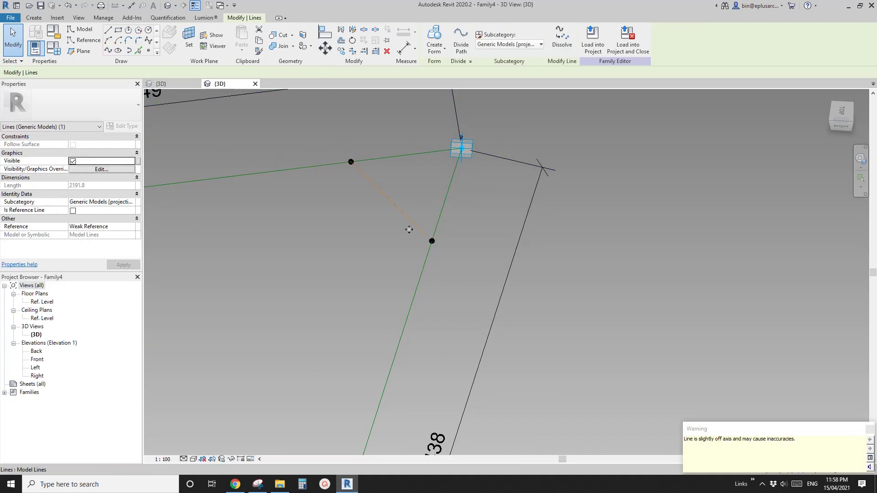
left_click(72, 211)
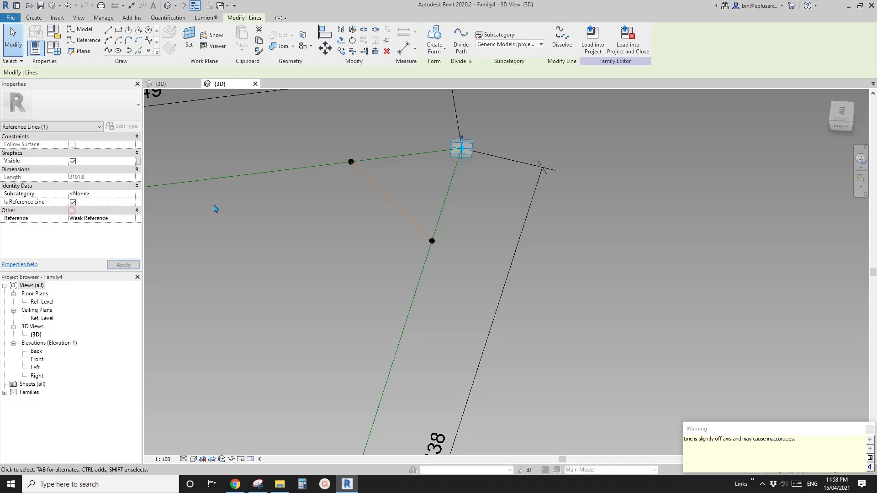
middle_click_drag(399, 206, 397, 237, "shift")
left_click(397, 237)
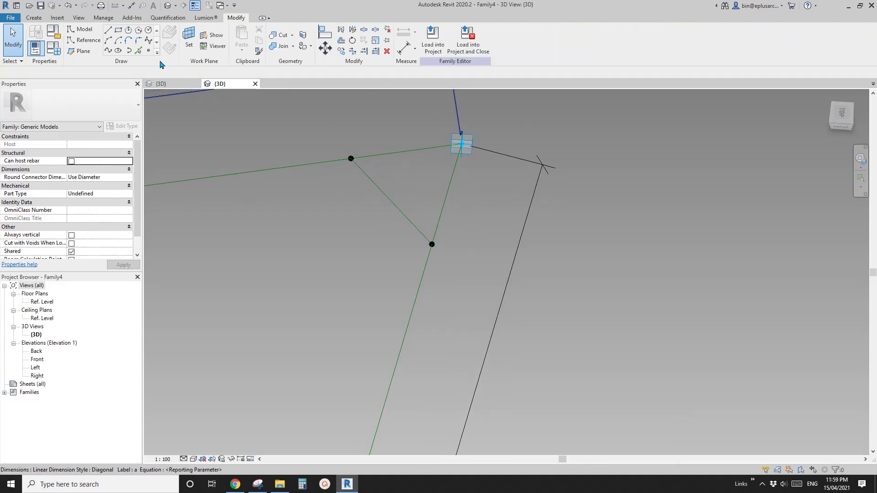
Place a reference point at the middle of the reference line connecting the two hosted points.
left_click(148, 50)
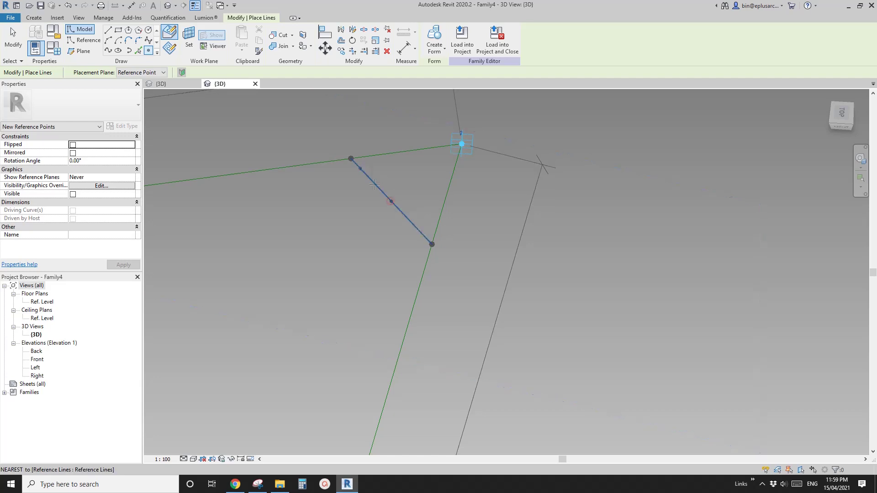
left_click(391, 201)
middle_click_drag(391, 201, 434, 251, "shift")
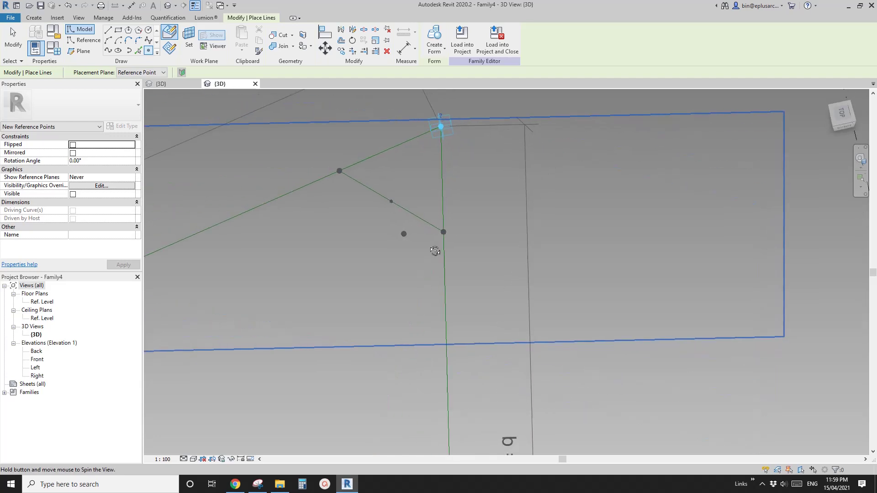
key("Escape")
Connect adaptive point 2 to the middle reference point with a line and make it a reference line.
left_click(447, 137)
left_click(392, 202, "ctrl")
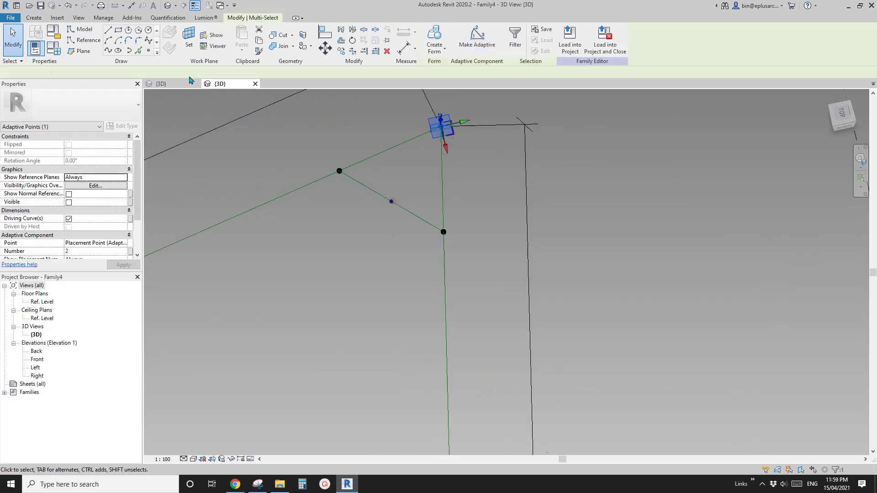
left_click(107, 50)
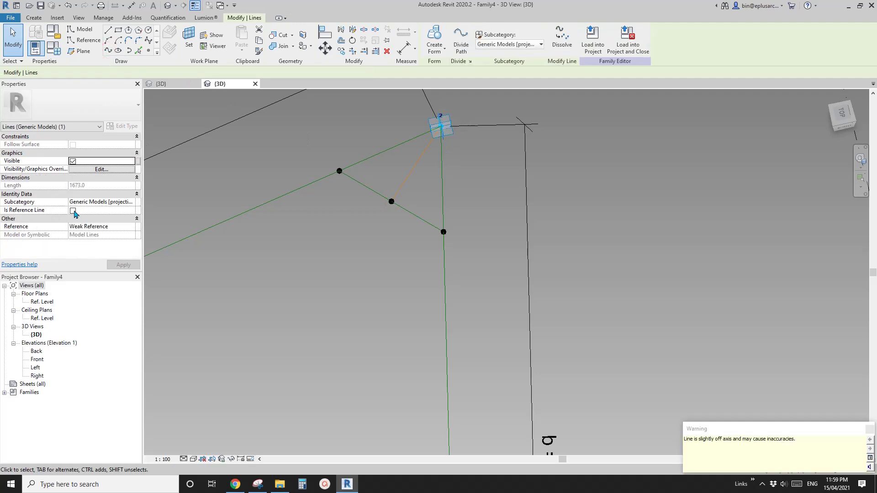
left_click(73, 210)
left_click(419, 173)
middle_click_drag(419, 172, 444, 199, "shift")
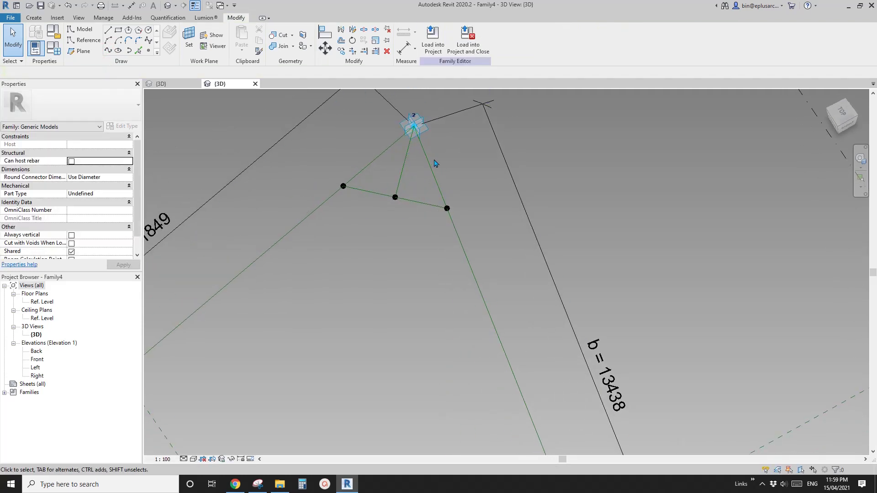
Try an angular dimension between the two reference lines meeting at adaptive point 2, and delete it.
key("Tab")
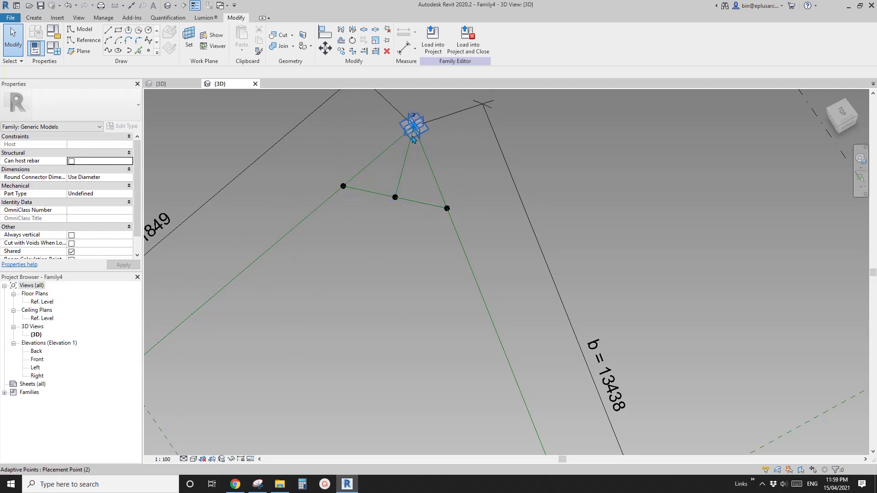
key("Tab")
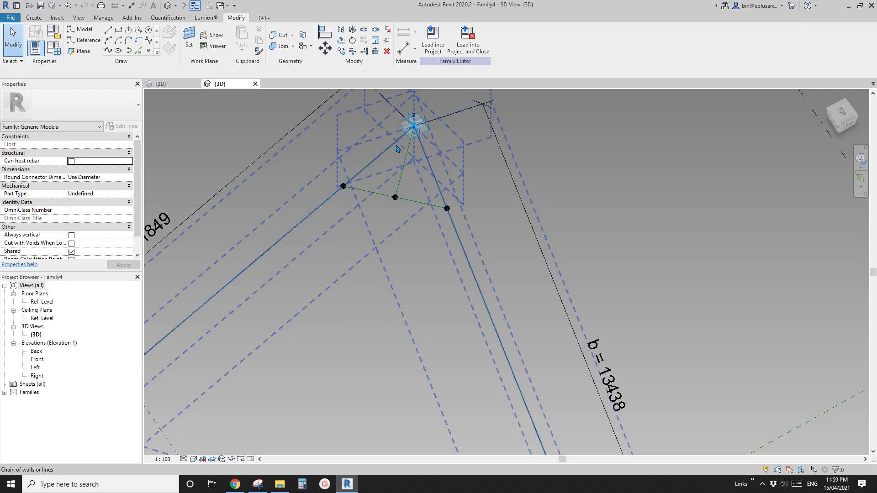
middle_click_drag(444, 161, 406, 203, "shift")
scroll(405, 203, "up", 1)
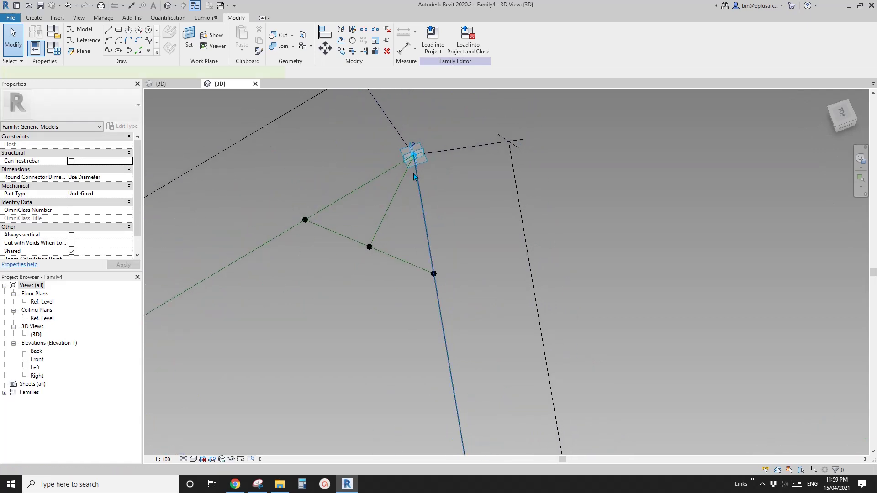
key("d")
key("i")
scroll(414, 146, "up", 1)
left_click(452, 35)
left_click(392, 171)
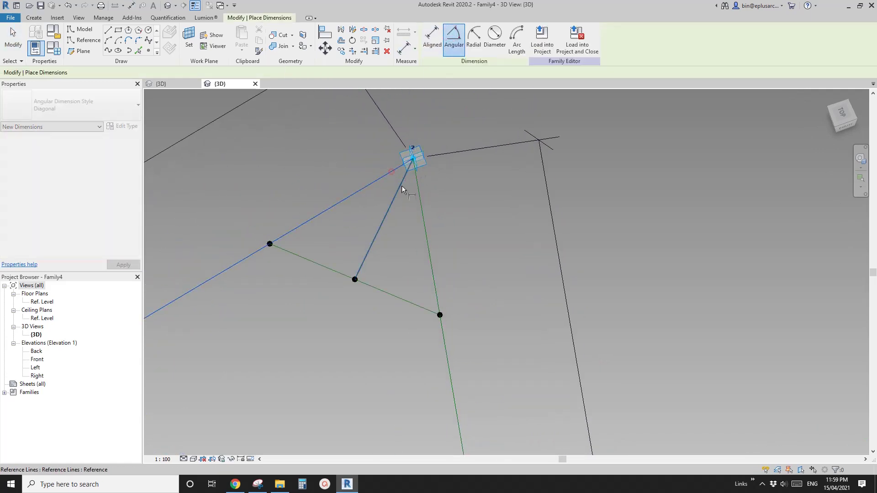
left_click(418, 186)
left_click(443, 292)
key("Escape")
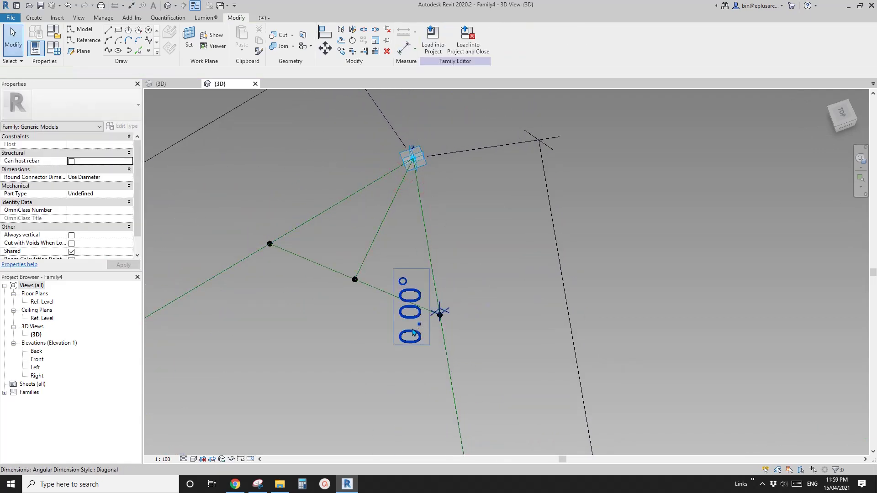
left_click(415, 326)
key("Delete")
Measure the angles between the middle reference line and the two outer reference lines meeting at adaptive point 2.
middle_click_drag(416, 326, 412, 329)
left_click(187, 41)
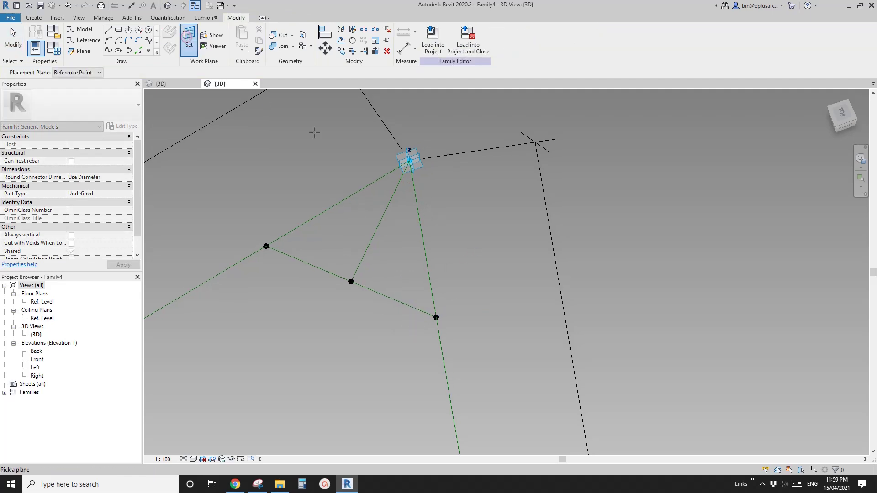
left_click(387, 203)
key("d")
key("i")
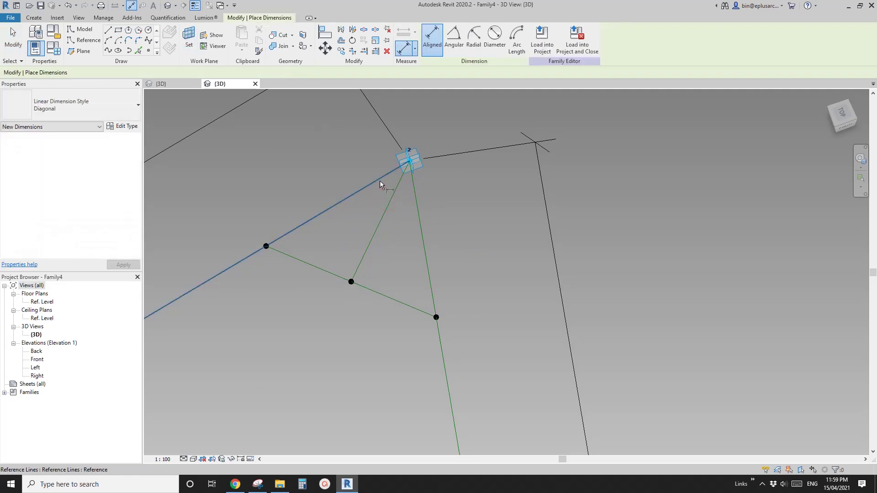
left_click(400, 188)
left_click(454, 36)
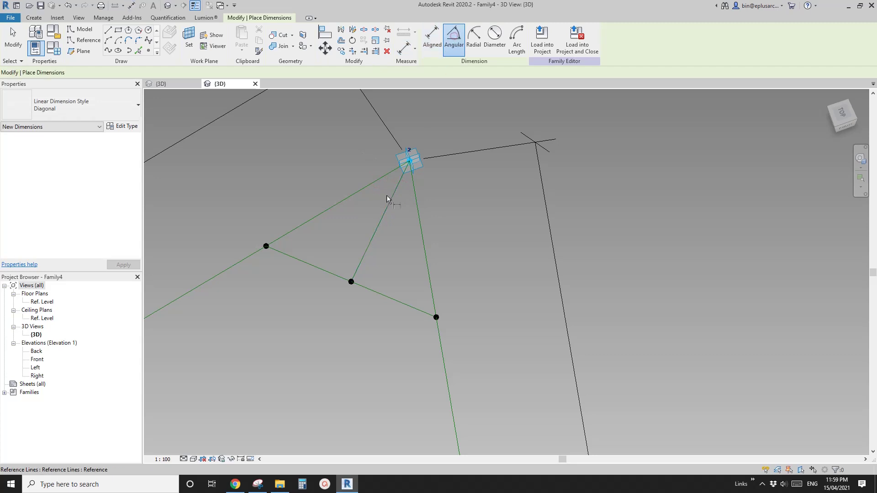
left_click(380, 178)
scroll(395, 187, "up", 1)
left_click(415, 199)
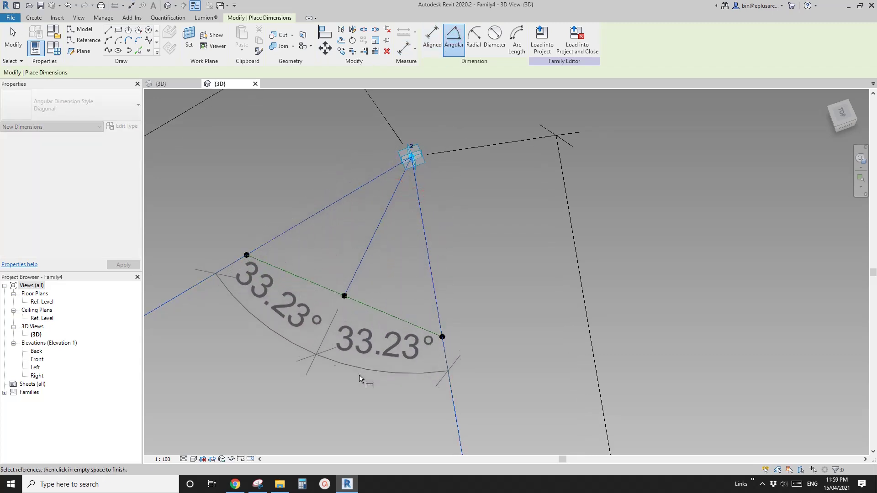
key("Escape")
key("Escape")
Check the segment length and measuring end of the two reference points hosted on the lines beside adaptive point 2.
scroll(410, 234, "down", 5)
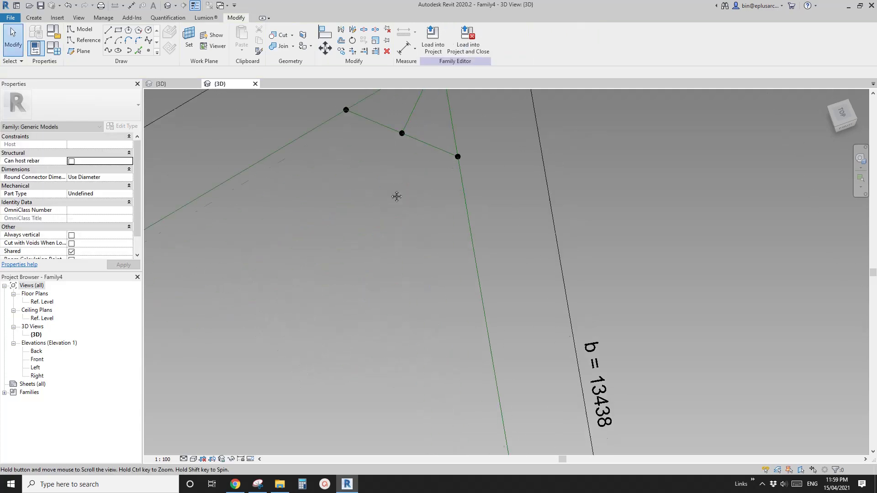
mouse_move(410, 231)
middle_mouse_down("shift")
mouse_move(383, 233)
mouse_move(424, 230)
middle_mouse_up("shift")
scroll(382, 232, "up", 2)
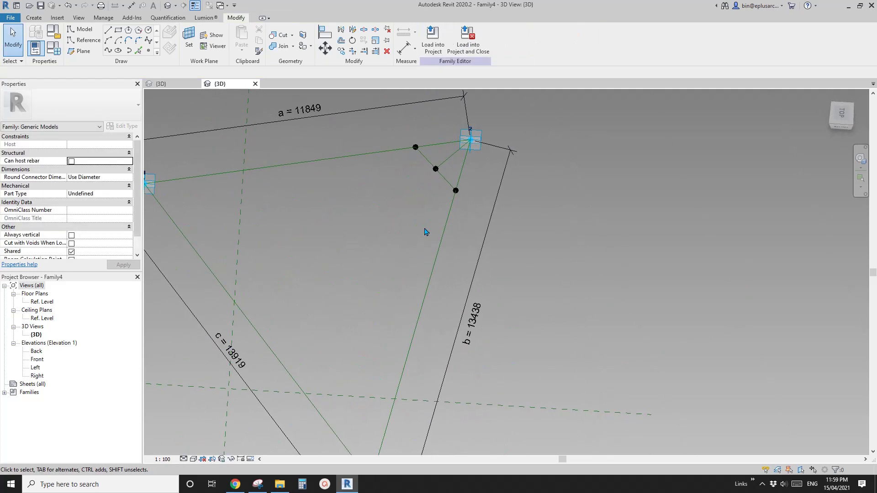
left_click(455, 191)
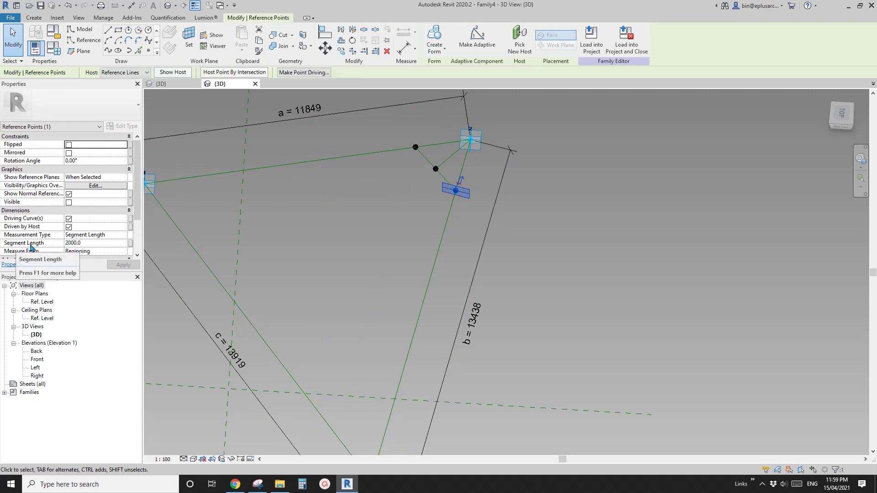
left_click(414, 146)
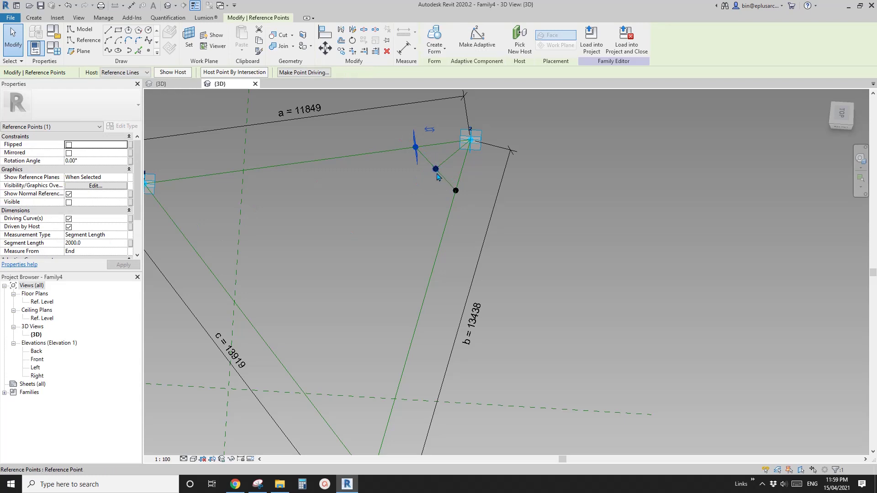
scroll(437, 194, "down", 2)
left_click(436, 198)
mouse_move(435, 199)
middle_mouse_down("shift")
mouse_move(437, 208)
mouse_move(444, 195)
middle_mouse_up("shift")
scroll(442, 192, "up", 1)
middle_click_drag(429, 158, 450, 190)
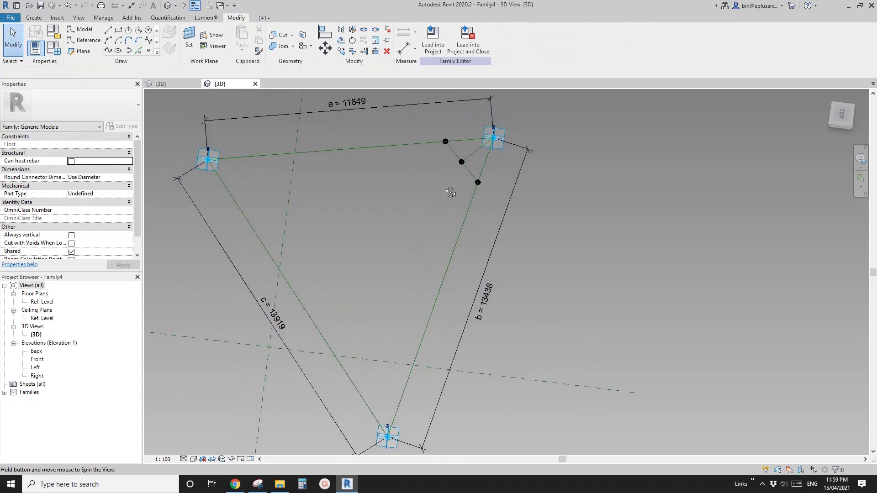
left_click(444, 142)
left_click_drag(448, 150, 449, 152)
left_click(445, 154)
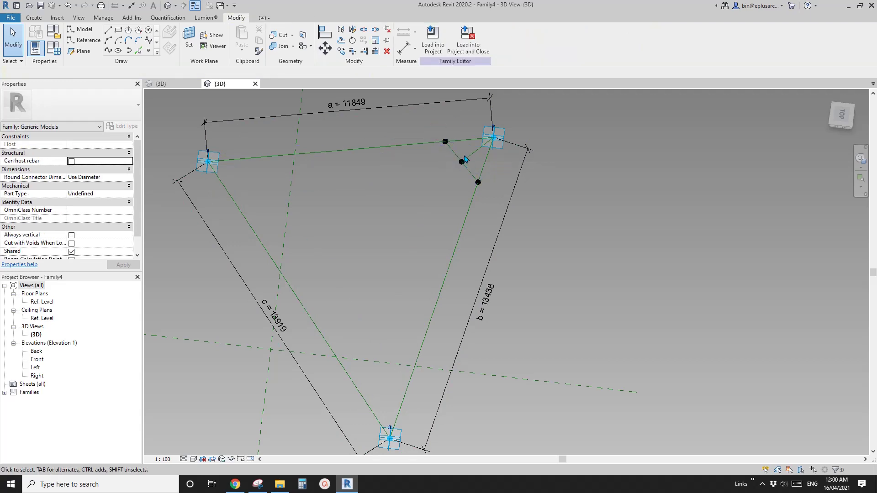
Examine the reference line running from adaptive point 2 to the middle point and the outer lines around it.
left_click(478, 152)
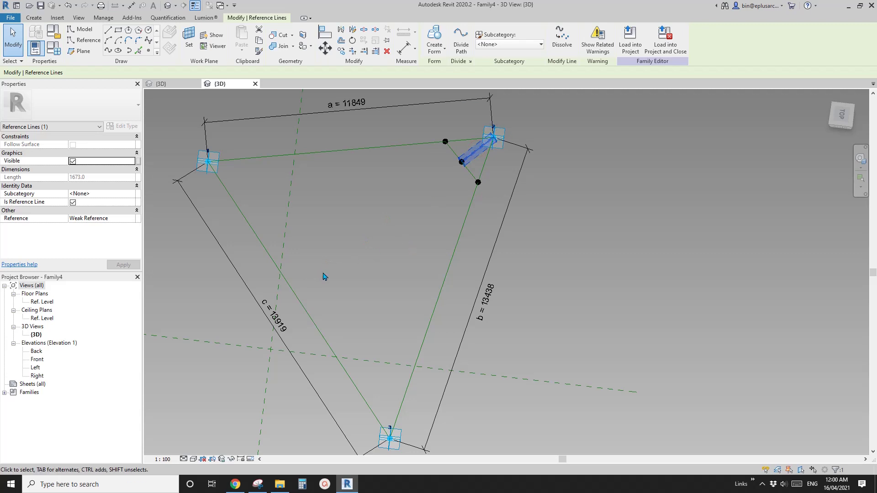
middle_click_drag(388, 220, 402, 213)
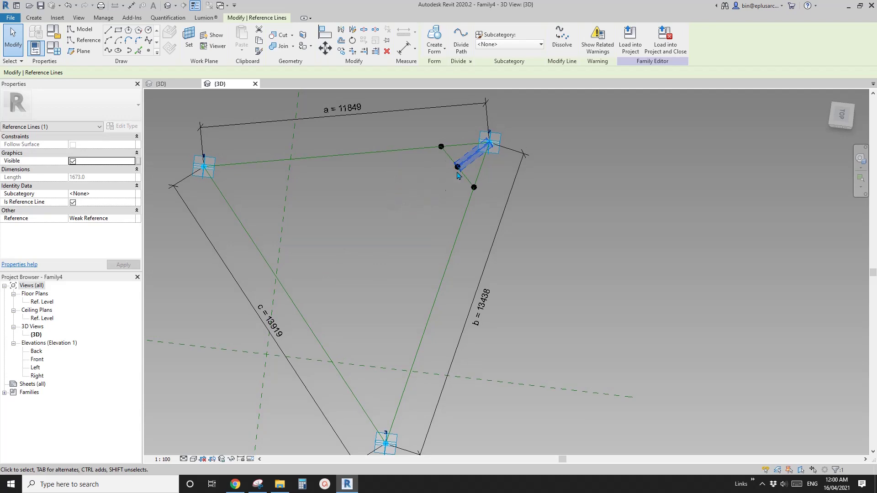
scroll(458, 175, "up", 4)
key("Escape")
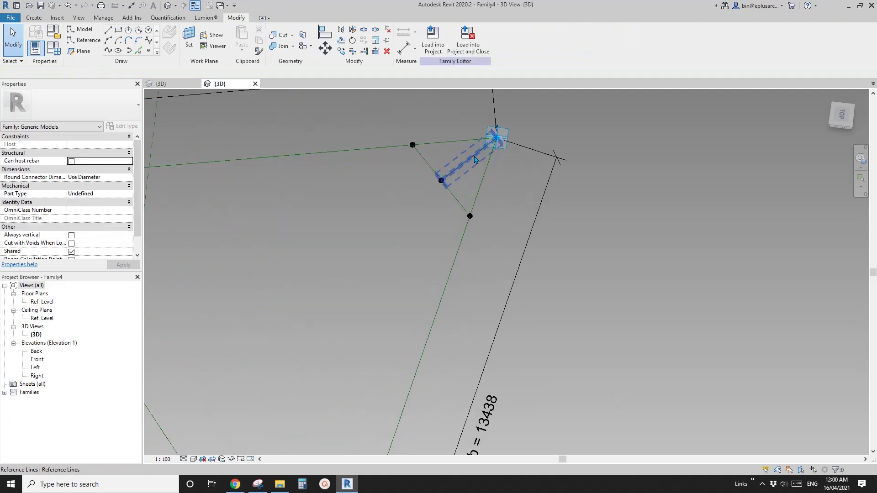
scroll(451, 179, "down", 2)
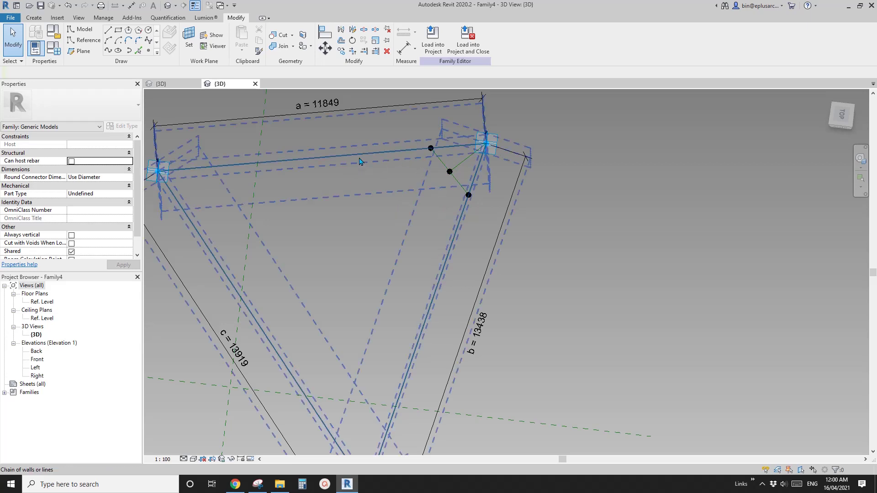
scroll(436, 201, "down", 2)
scroll(432, 193, "up", 1)
middle_click_drag(430, 195, 442, 215)
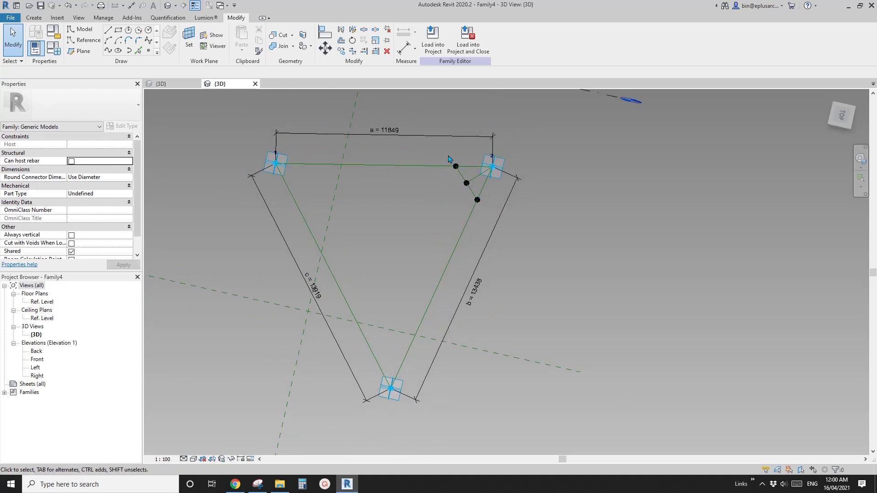
Inspect the reporting dimensions a and b and the hosted point on the line between adaptive points 1 and 2.
scroll(429, 168, "up", 1)
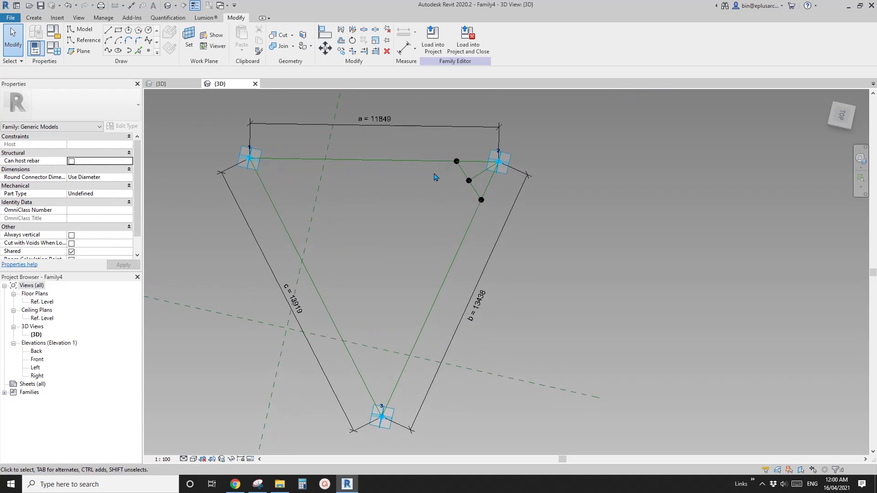
left_click(480, 289)
left_click(376, 125)
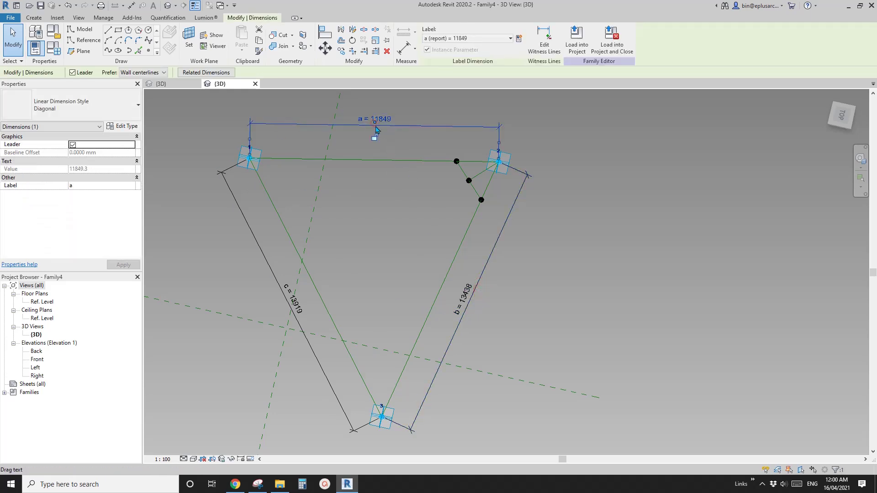
left_click(469, 290)
left_click(411, 238)
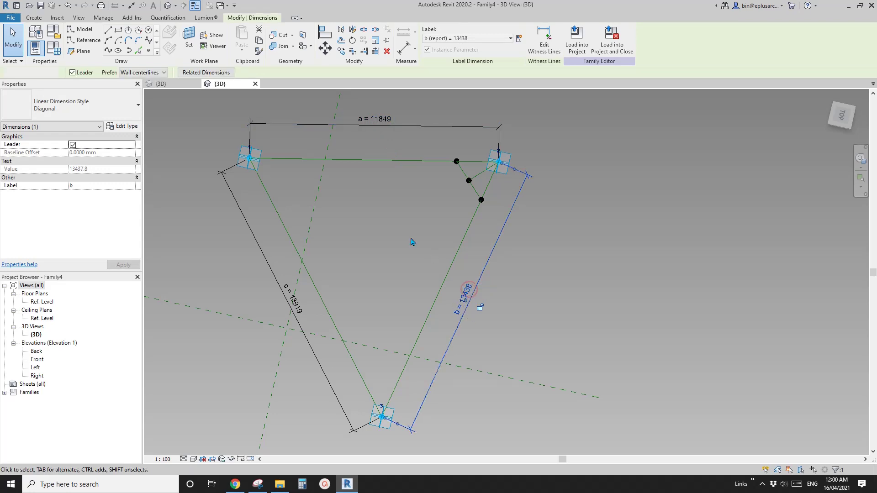
left_click(464, 172)
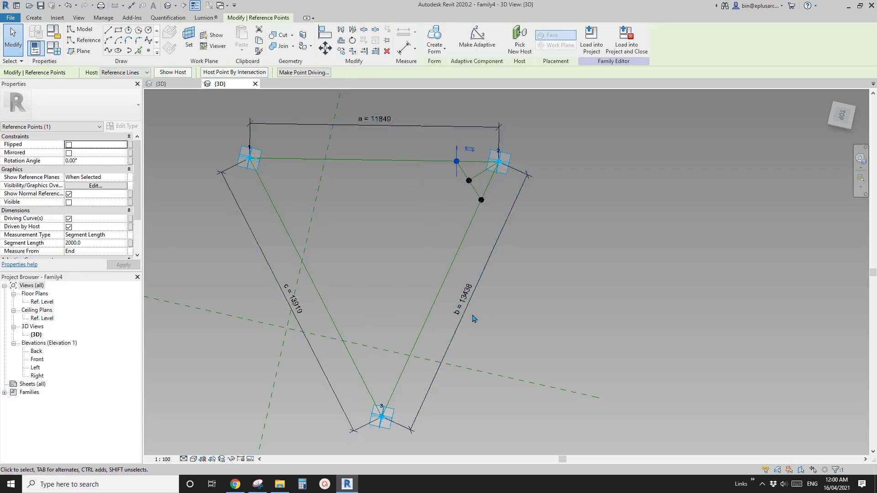
key("Escape")
Add an instance length parameter d to the family with the formula if(a > b, b, a).
left_click(55, 49)
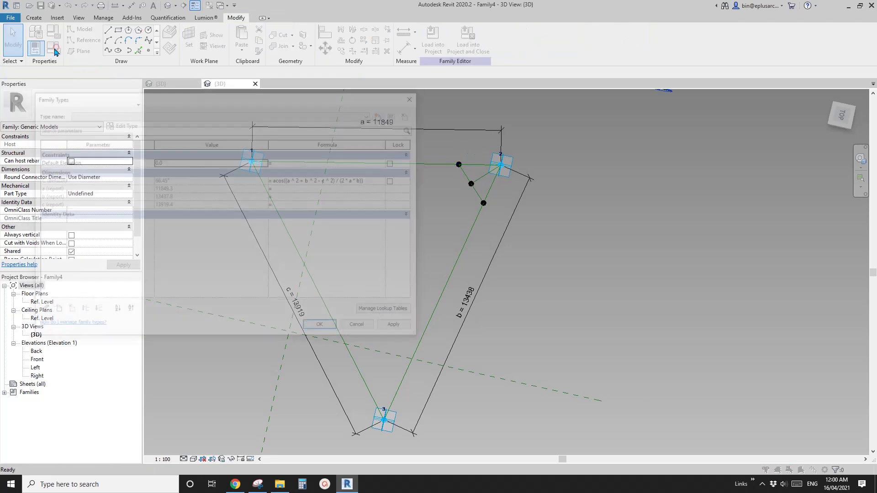
left_click(53, 312)
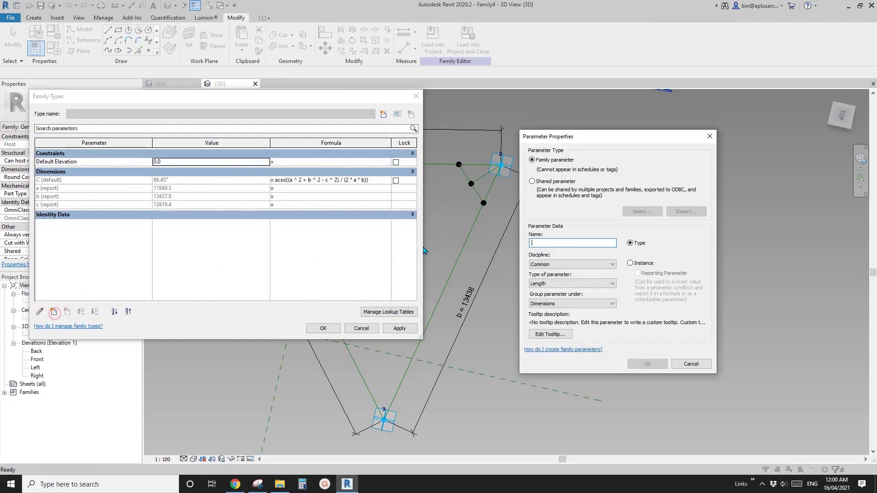
type("d")
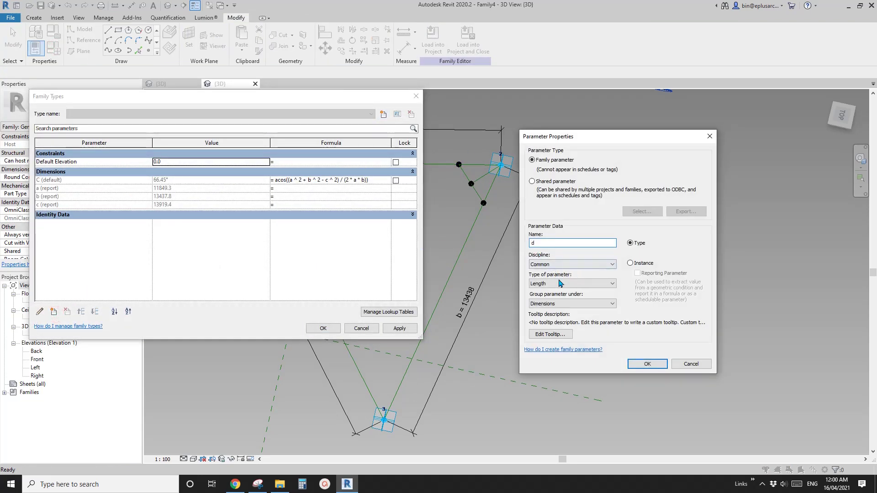
left_click(649, 363)
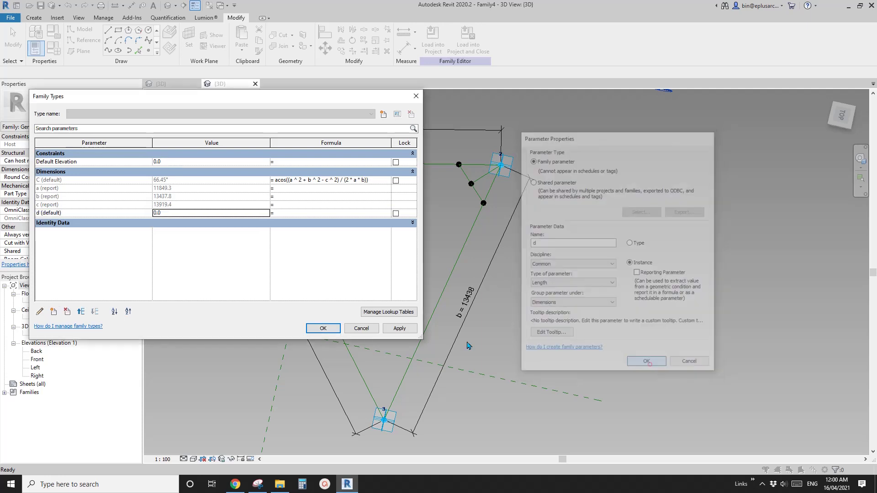
left_click(291, 213)
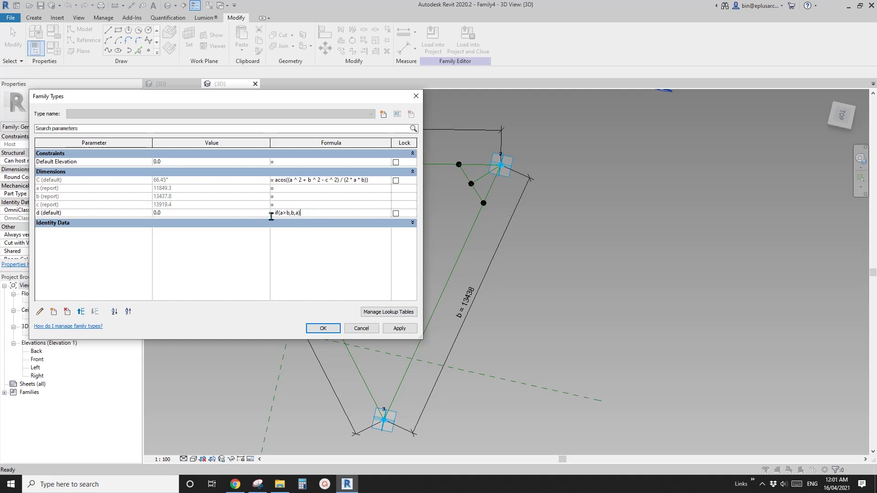
key("Return")
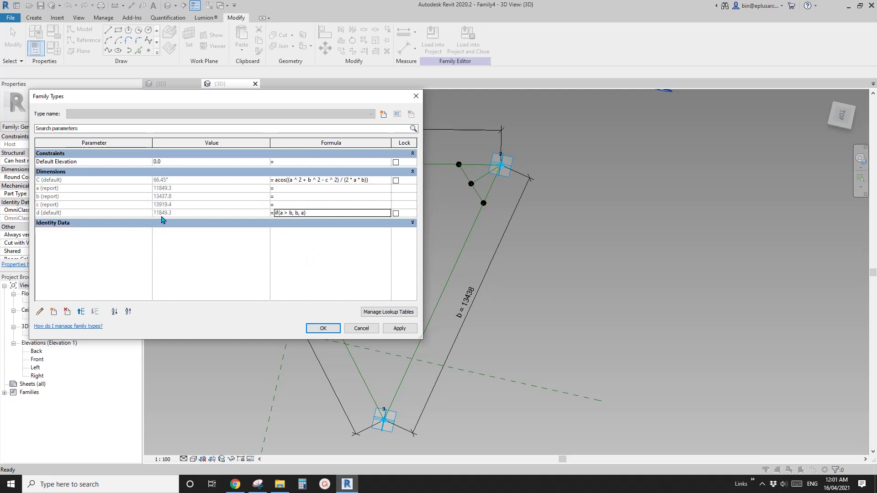
left_click(323, 328)
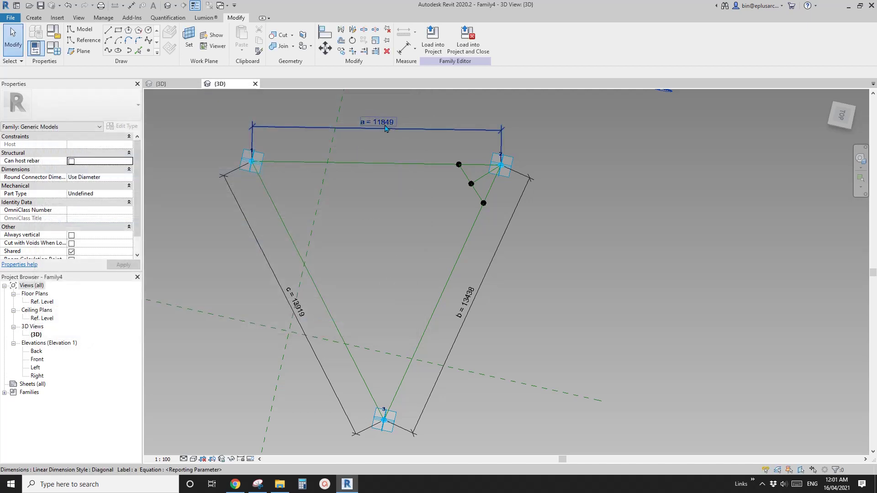
Associate the segment length of both hosted points on the lines meeting at adaptive point 2 with parameter d.
scroll(379, 228, "down", 2)
scroll(411, 192, "up", 3)
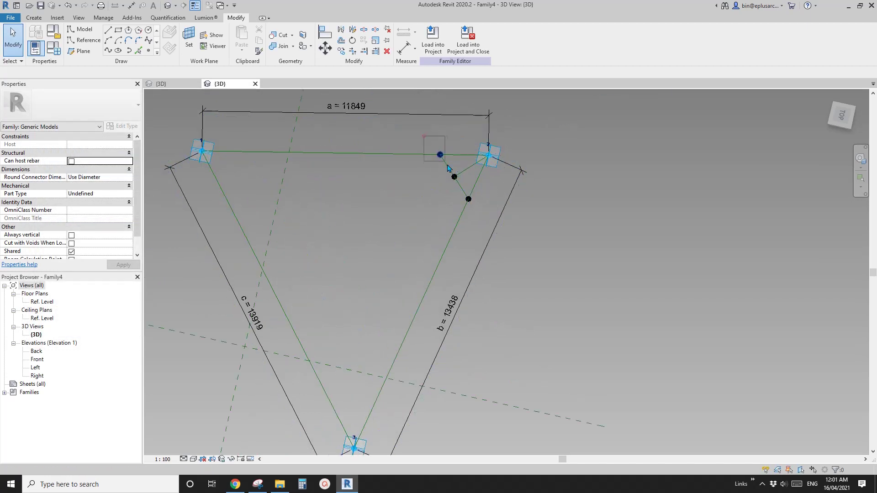
left_click(440, 155)
left_click(468, 199, "ctrl")
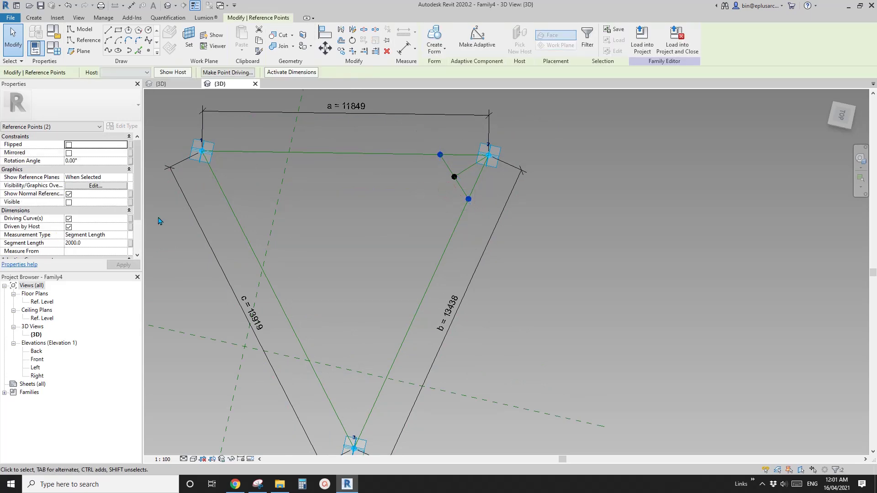
left_click(130, 243)
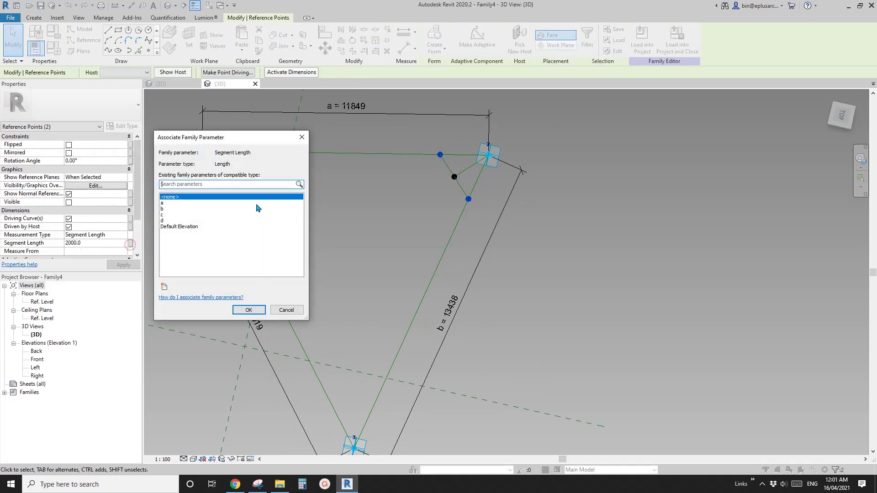
left_click(164, 221)
left_click(248, 310)
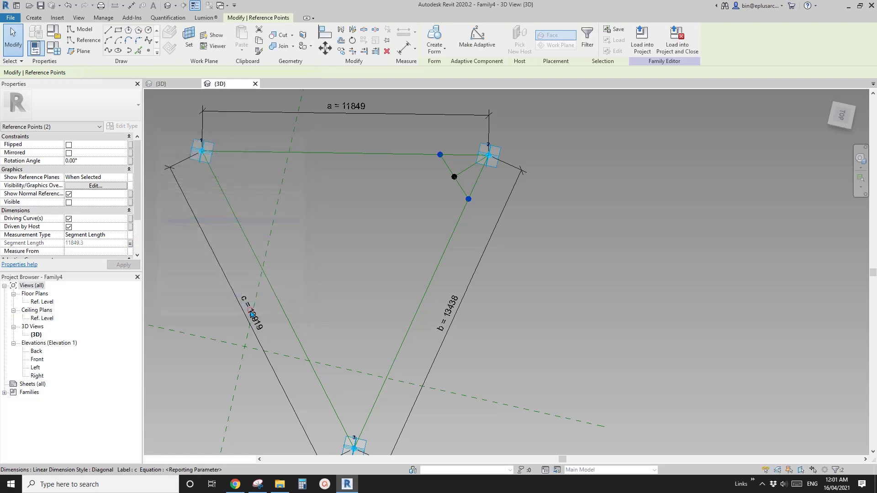
scroll(342, 251, "down", 1)
middle_click_drag(340, 254, 348, 184)
left_click(348, 184)
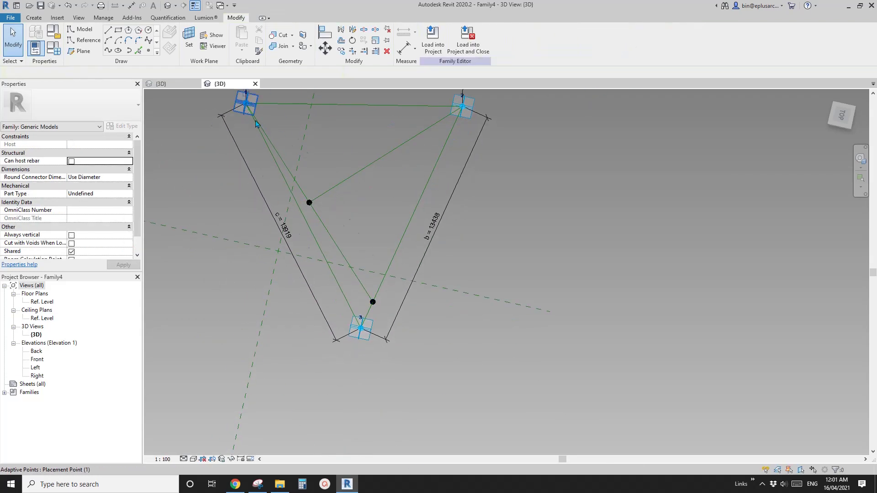
middle_click_drag(257, 120, 276, 172)
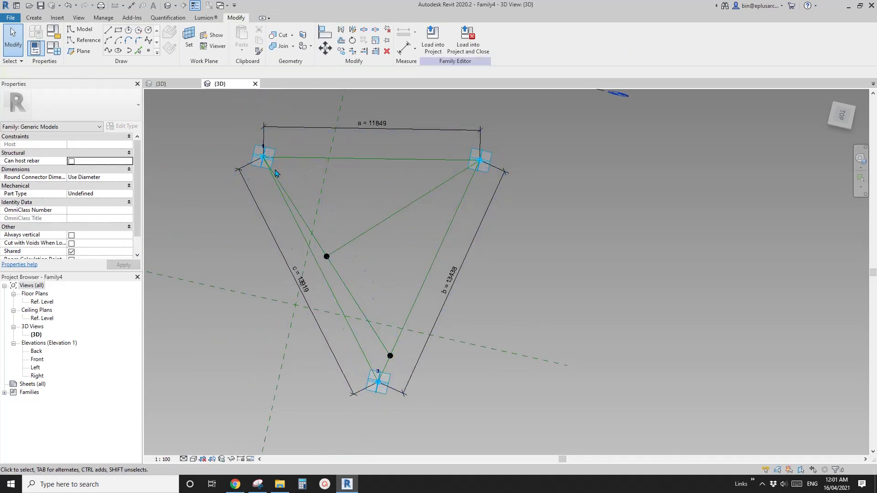
scroll(265, 159, "up", 1)
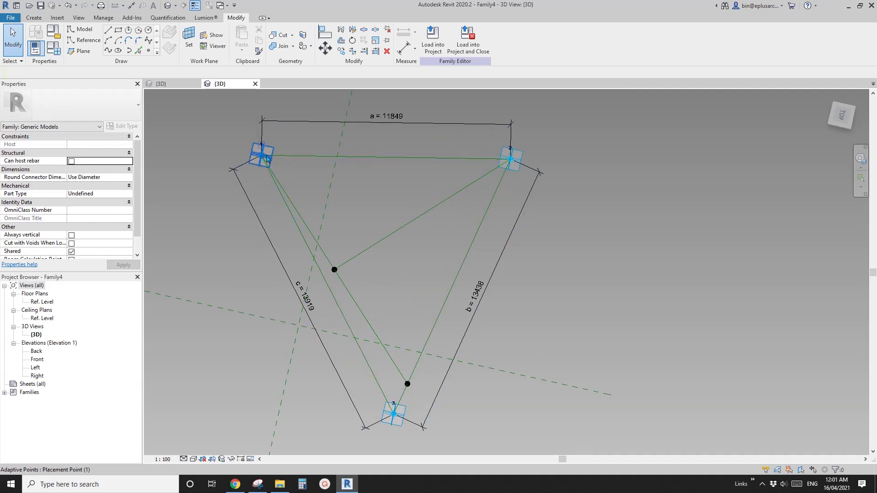
middle_click_drag(412, 375, 422, 311)
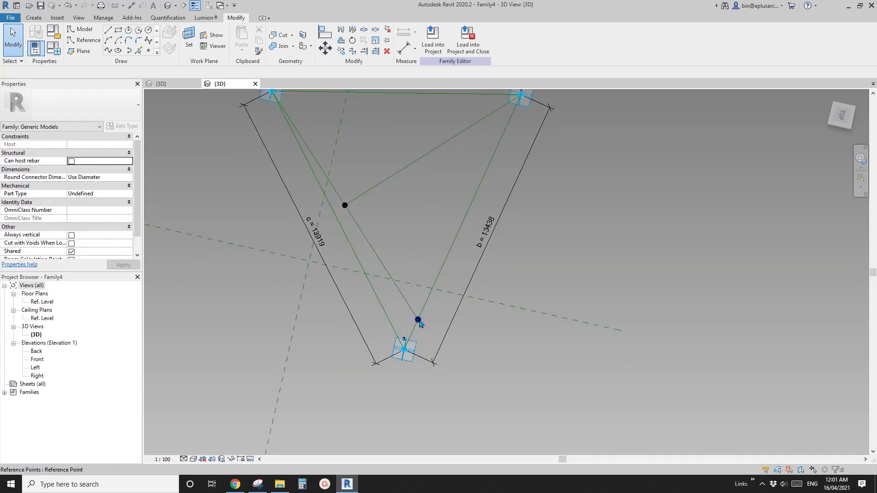
scroll(411, 374, "down", 2)
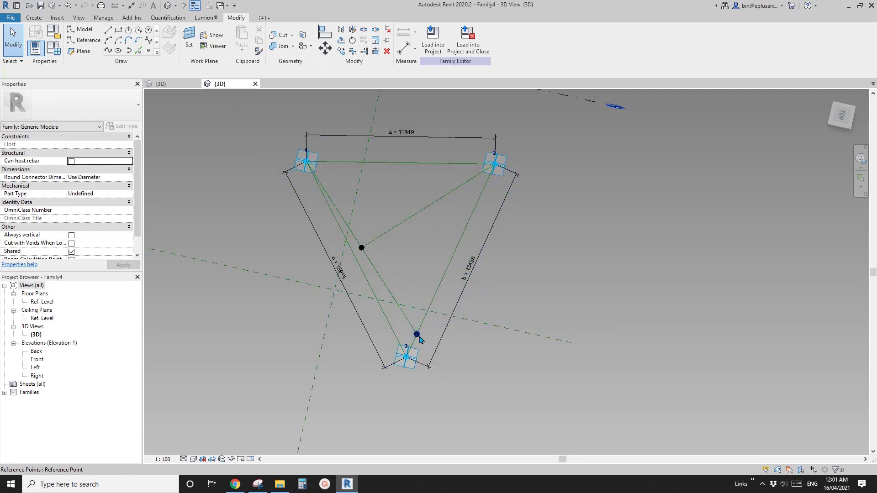
Flex the triangle by moving adaptive point 3 until b is about 7400 mm, and inspect the hosted point between adaptive points 1 and 2.
left_click(408, 367)
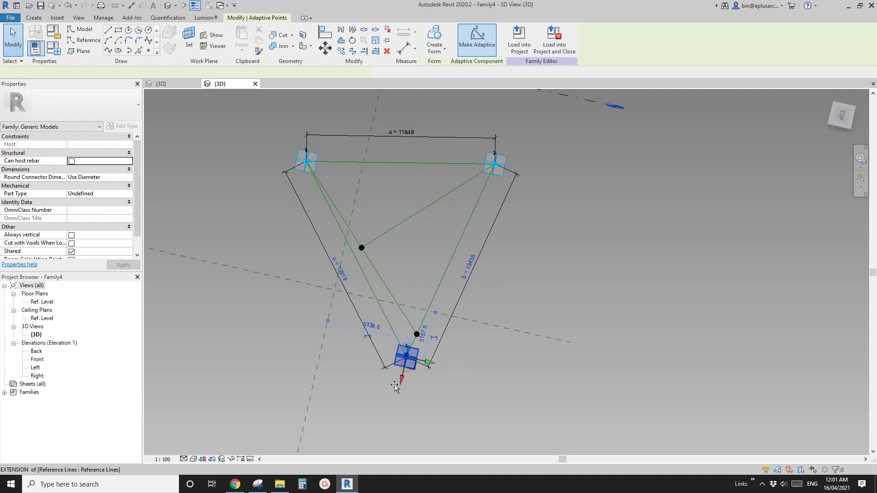
left_click_drag(411, 365, 438, 265)
scroll(452, 194, "up", 2)
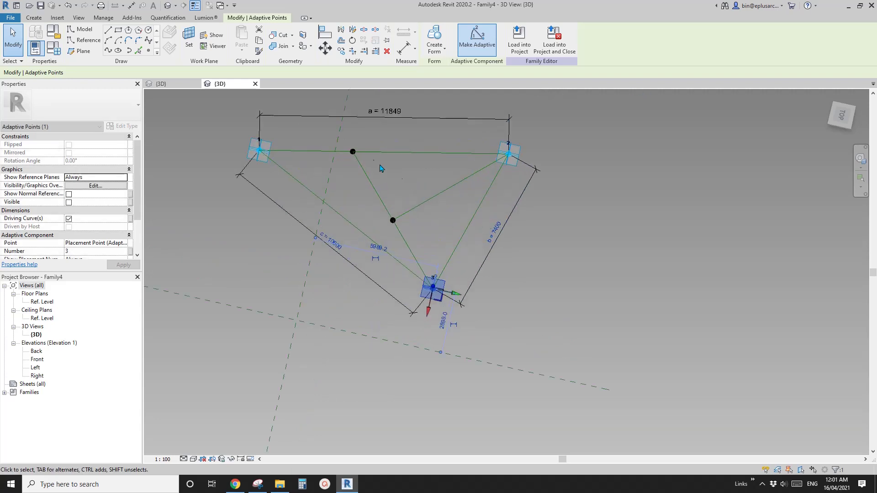
left_click(370, 166)
left_click(353, 151)
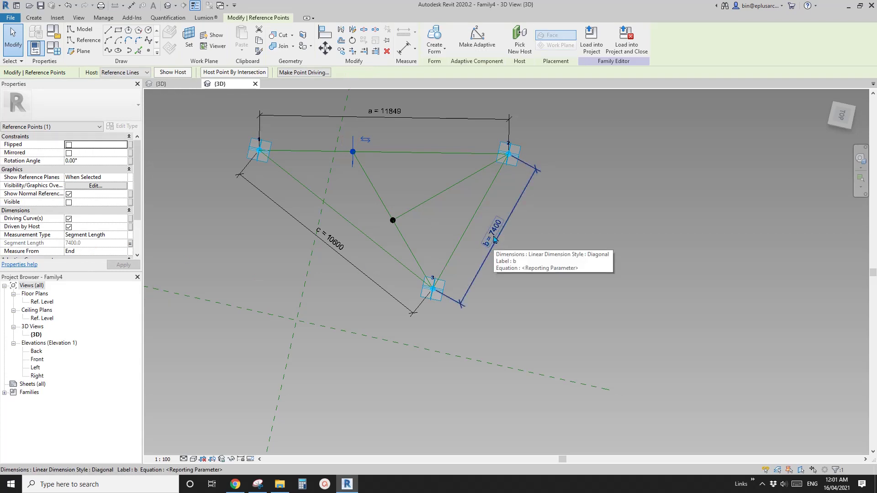
Move adaptive point 3 until b is about 9000 mm, and examine the reference line from adaptive point 2 to the middle point.
left_click_drag(439, 289, 421, 324)
scroll(426, 241, "up", 2)
middle_click_drag(426, 240, 409, 302)
left_click(409, 302)
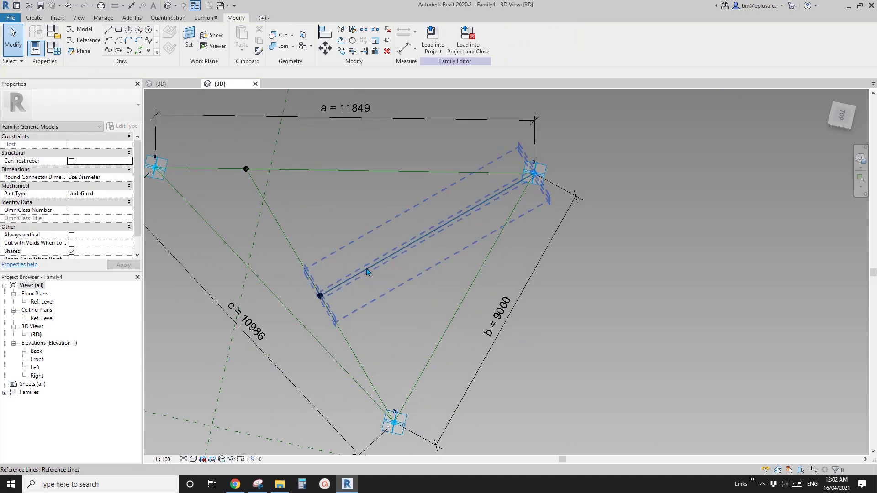
scroll(392, 262, "down", 3)
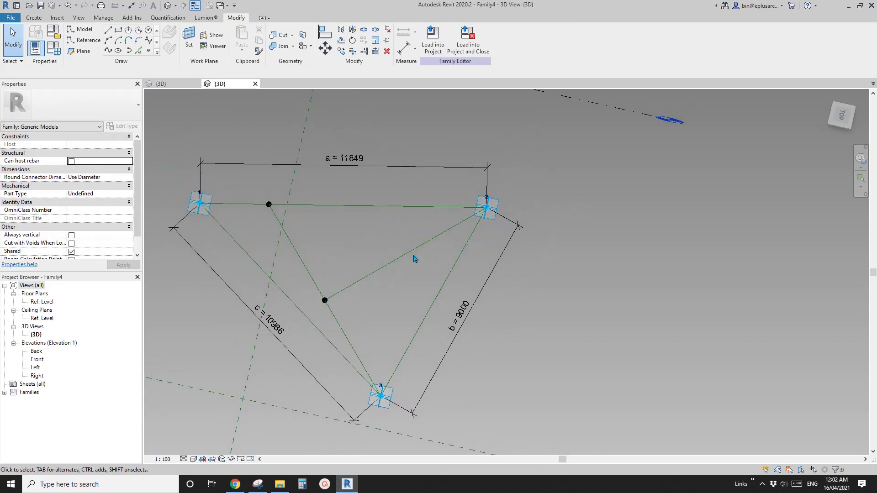
scroll(418, 238, "up", 1)
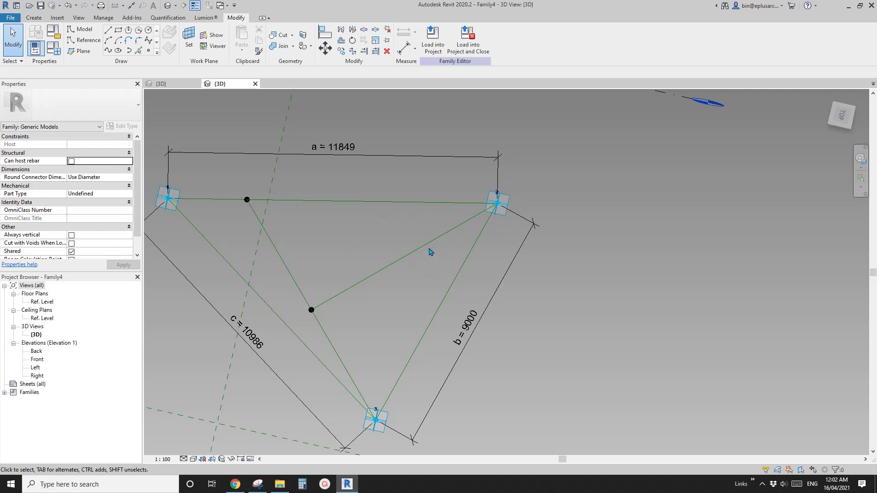
scroll(427, 256, "down", 1)
scroll(417, 253, "up", 2)
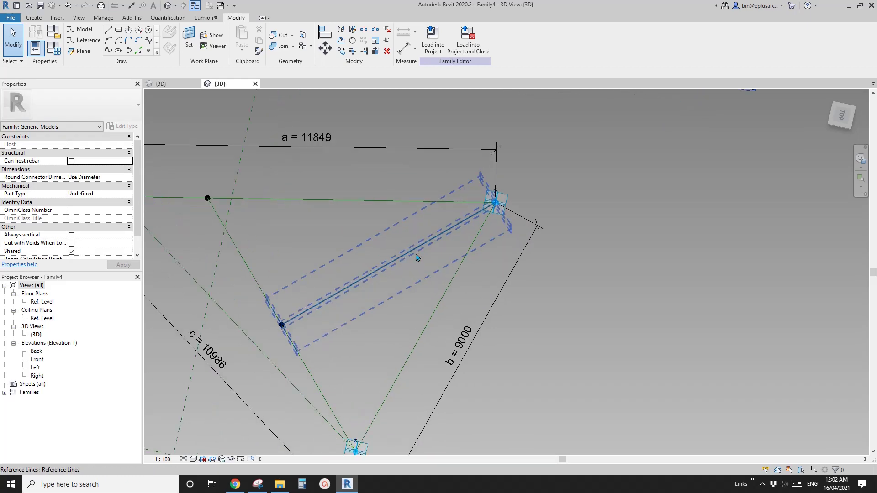
middle_click_drag(268, 155, 327, 148)
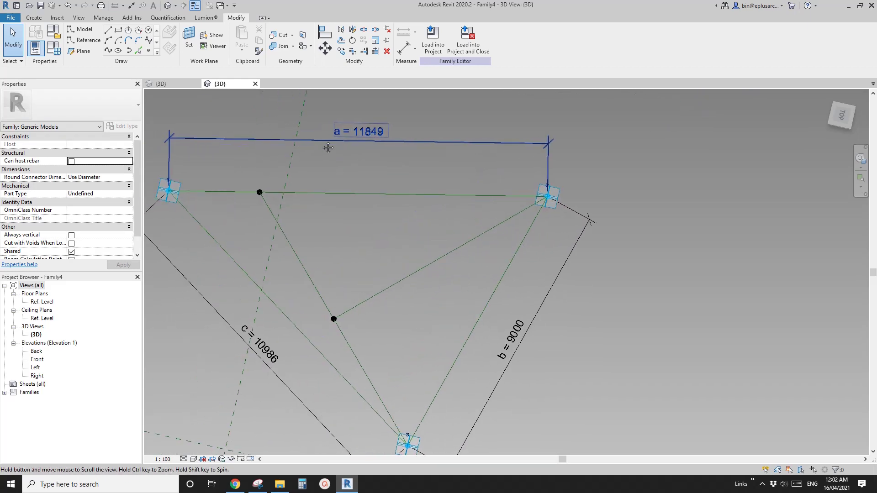
Add an instance length parameter R to the family under Dimensions and set its value to 1.
left_click(53, 48)
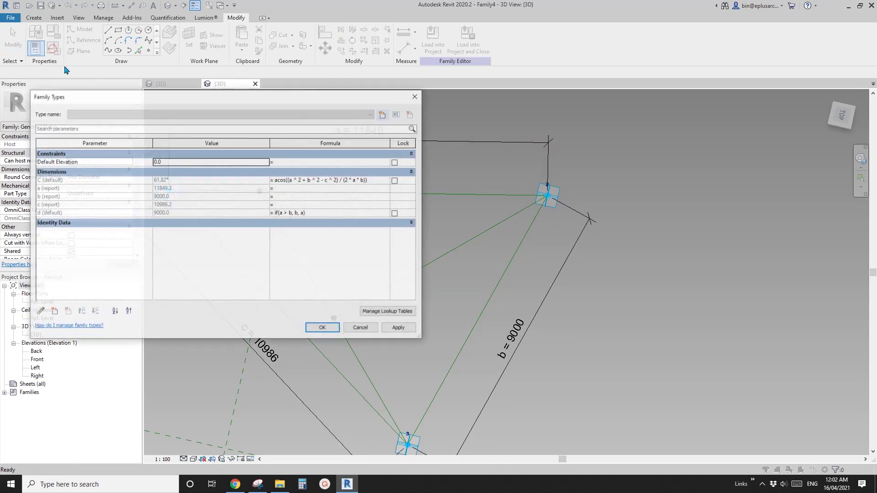
left_click(53, 311)
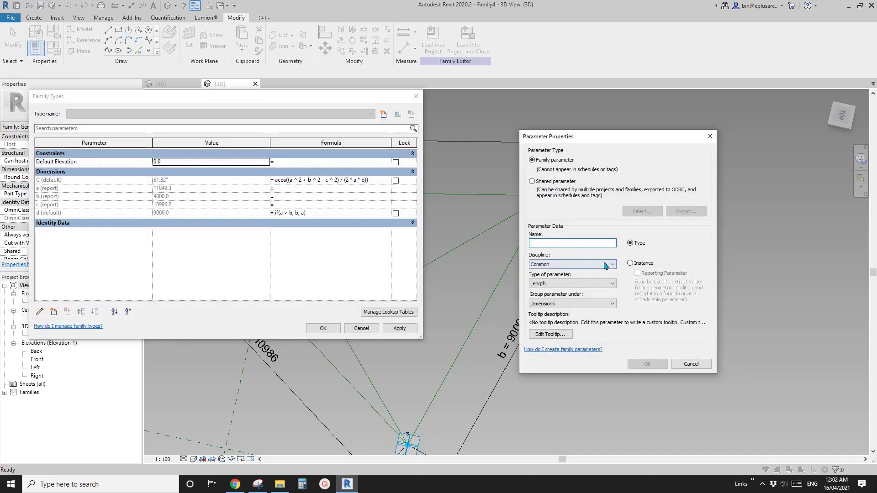
type("R")
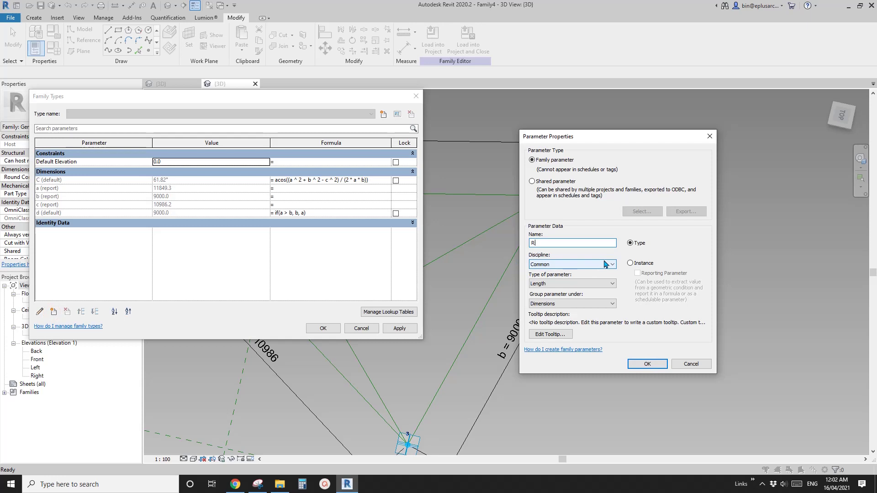
type("dd")
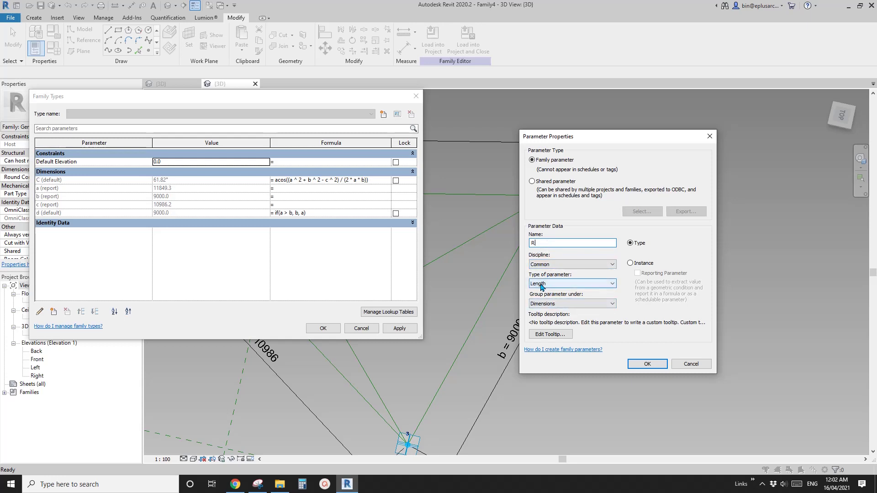
left_click(641, 266)
left_click(654, 364)
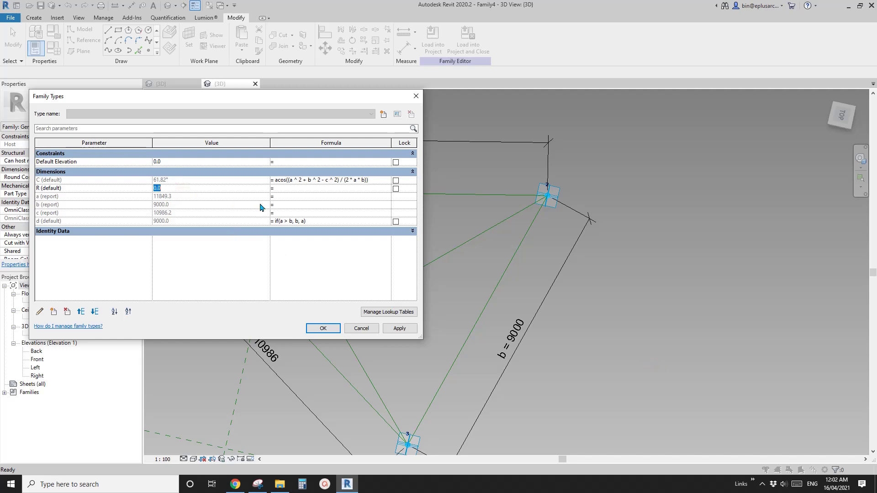
type("1")
left_click(319, 327)
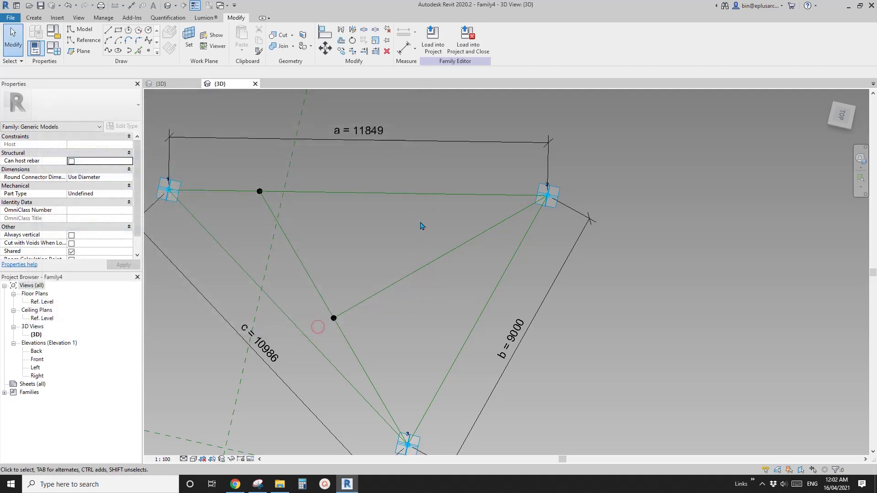
Shrink the triangle by moving adaptive points 3 and 1 towards point 2, to a of about 2300 mm and b of about 1800 mm.
scroll(419, 221, "down", 2)
scroll(390, 213, "down", 1)
mouse_move(390, 212)
middle_mouse_down()
mouse_move(390, 237)
mouse_move(413, 237)
mouse_move(389, 212)
middle_mouse_up()
scroll(391, 246, "down", 2)
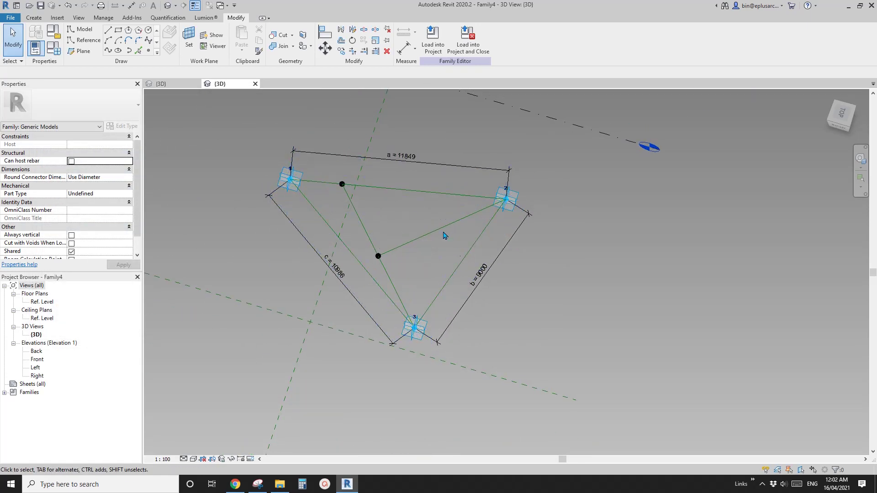
scroll(443, 237, "up", 2)
left_click_drag(409, 388, 506, 234)
left_click_drag(245, 179, 470, 202)
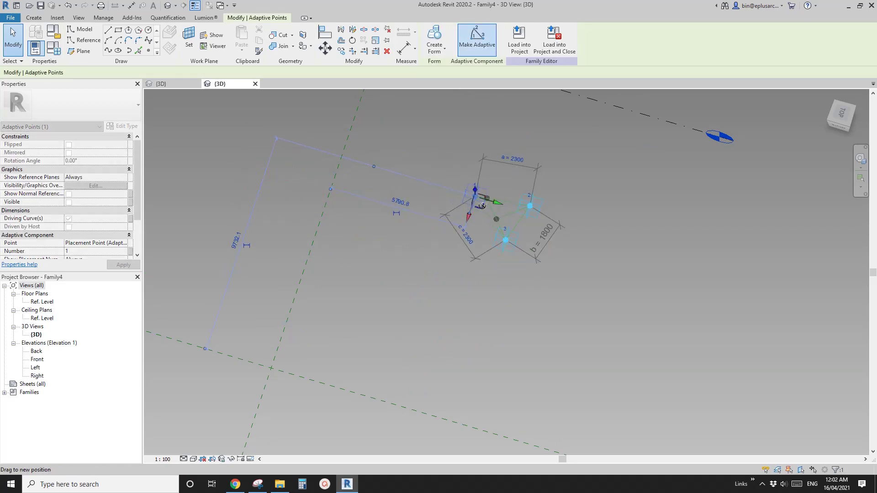
scroll(520, 224, "up", 5)
scroll(522, 223, "up", 1)
middle_click_drag(522, 223, 497, 301)
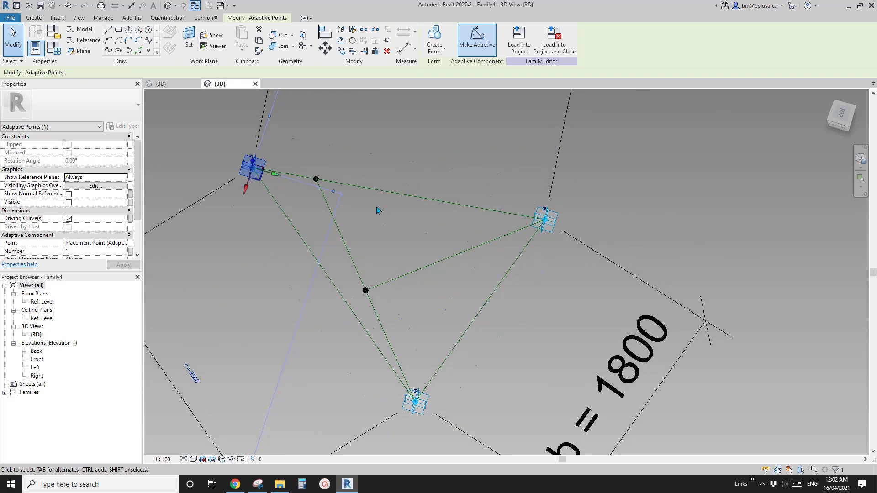
scroll(484, 233, "up", 3)
middle_click_drag(464, 270, 472, 229)
key("Escape")
Move adaptive points 1 and 3 still closer to point 2, giving b about 1040 mm and c about 1244 mm.
scroll(478, 201, "up", 2)
middle_click_drag(479, 199, 477, 248)
scroll(476, 227, "down", 2)
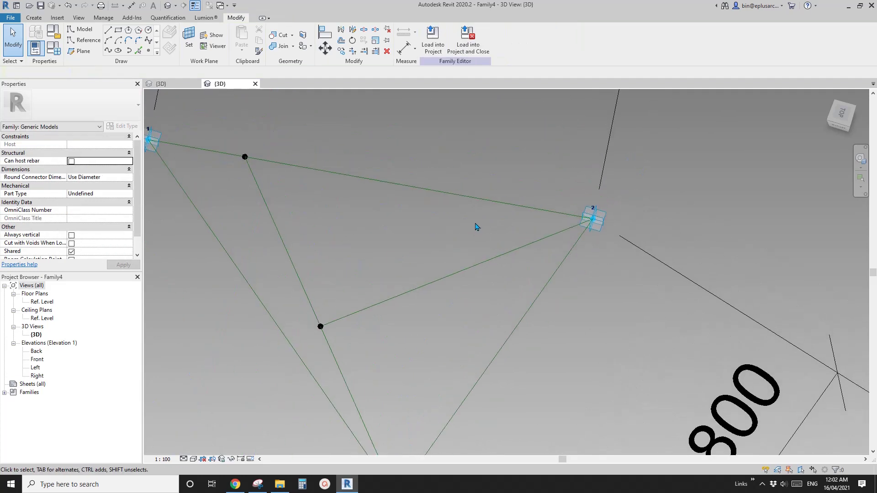
scroll(475, 219, "down", 2)
left_click(418, 354)
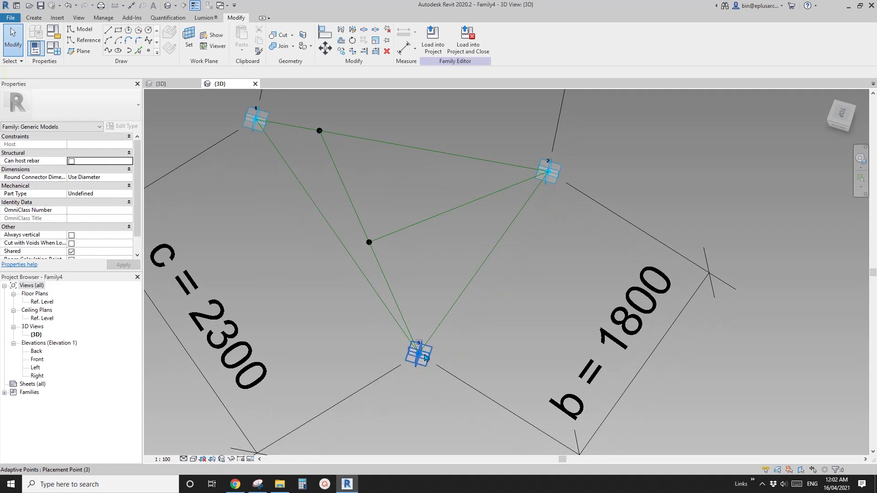
left_click_drag(466, 324, 512, 253)
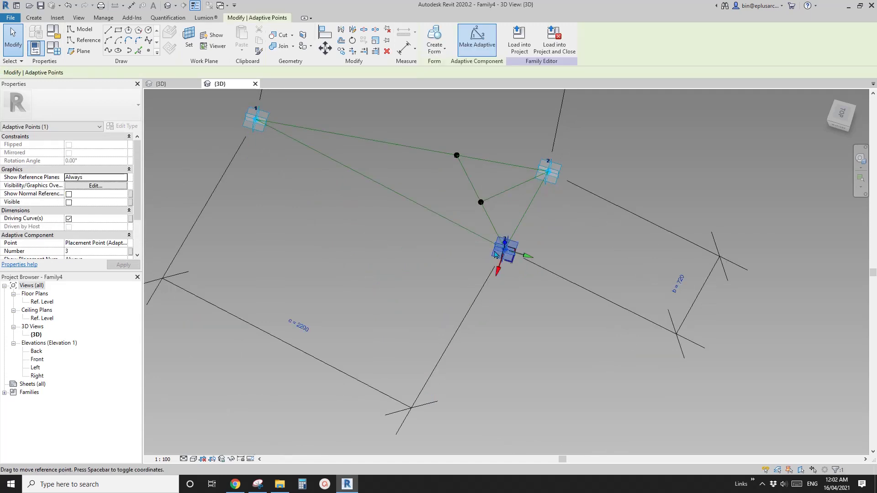
left_click_drag(257, 120, 393, 160)
left_click_drag(504, 250, 479, 285)
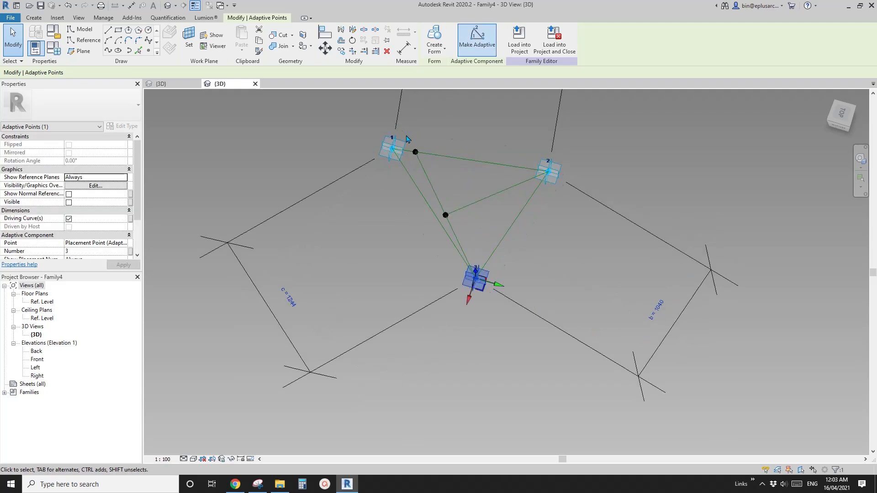
Switch to Snipping Tool and capture the area around the triangle of reference lines.
scroll(538, 201, "up", 3)
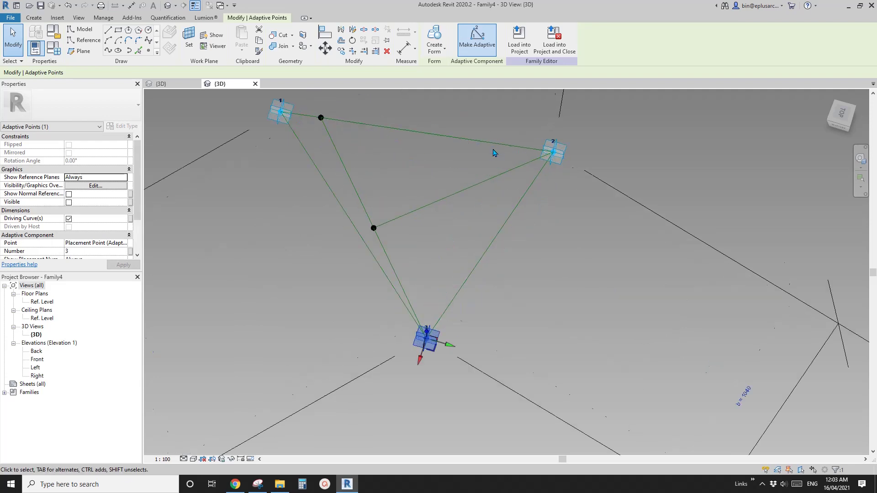
scroll(493, 152, "up", 1)
scroll(532, 218, "up", 4)
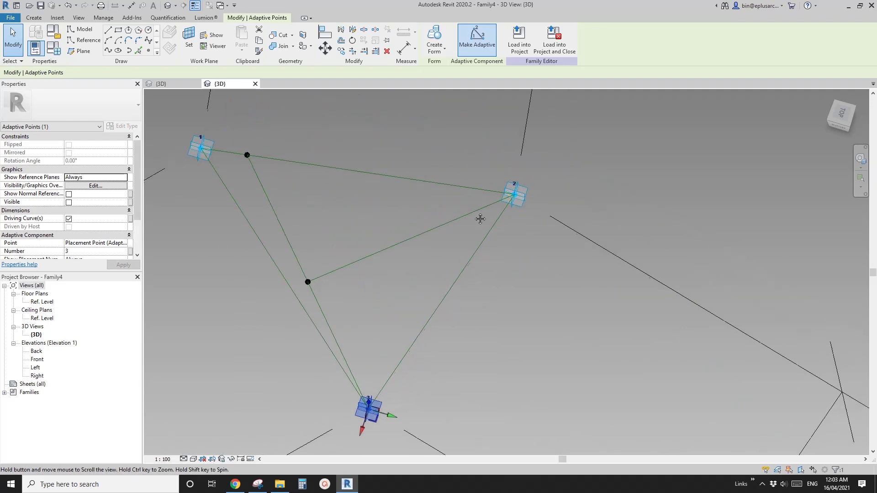
left_click(525, 229)
scroll(462, 236, "down", 5)
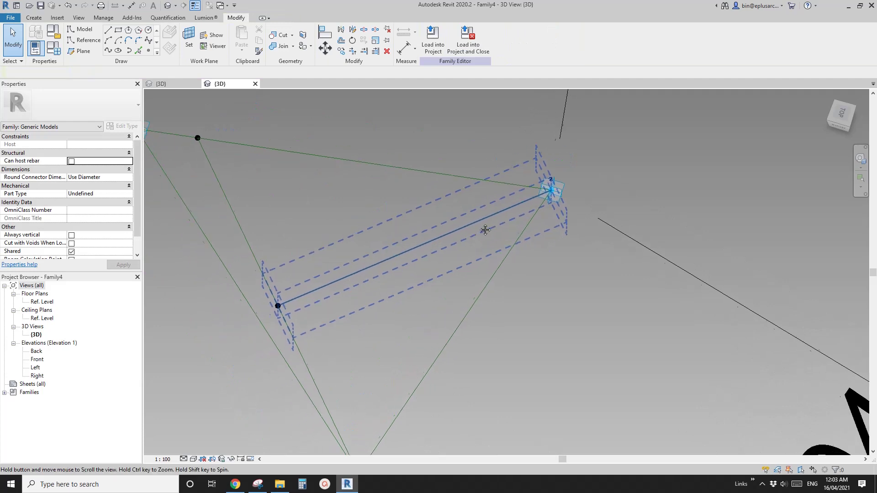
scroll(406, 283, "down", 2)
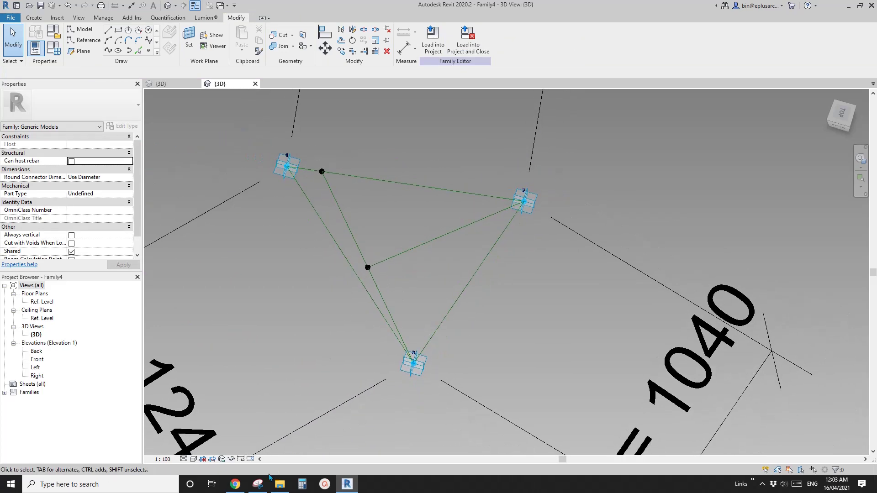
left_click(258, 484)
left_click(181, 51)
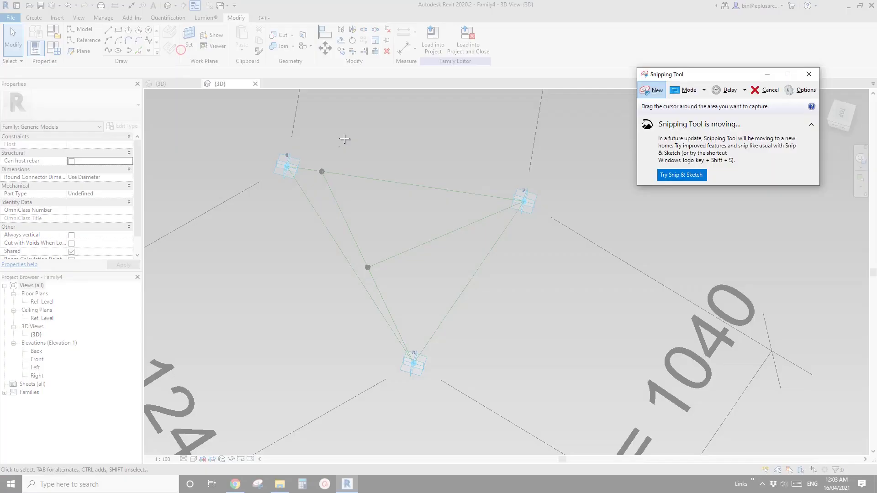
left_click_drag(247, 125, 611, 397)
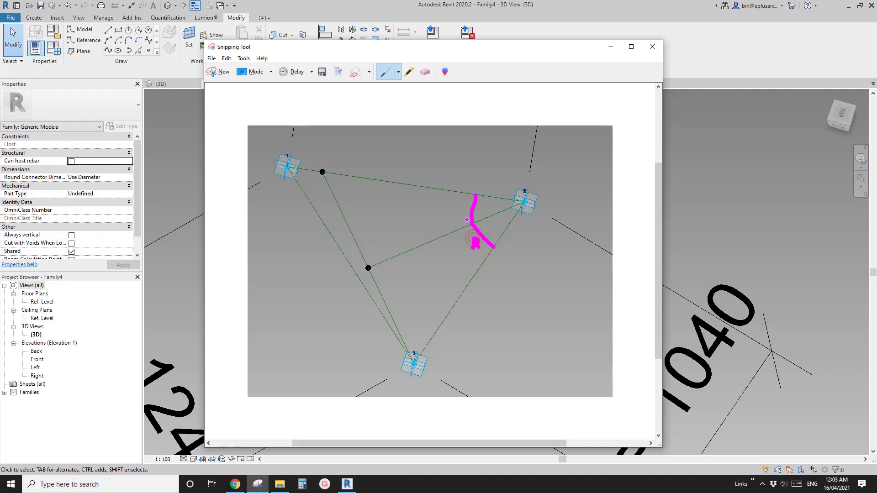
Annotate the snip's corner at point 2 with the rounding arc, radius label R and half angle C/2, and circle that area.
left_click_drag(458, 203, 461, 209)
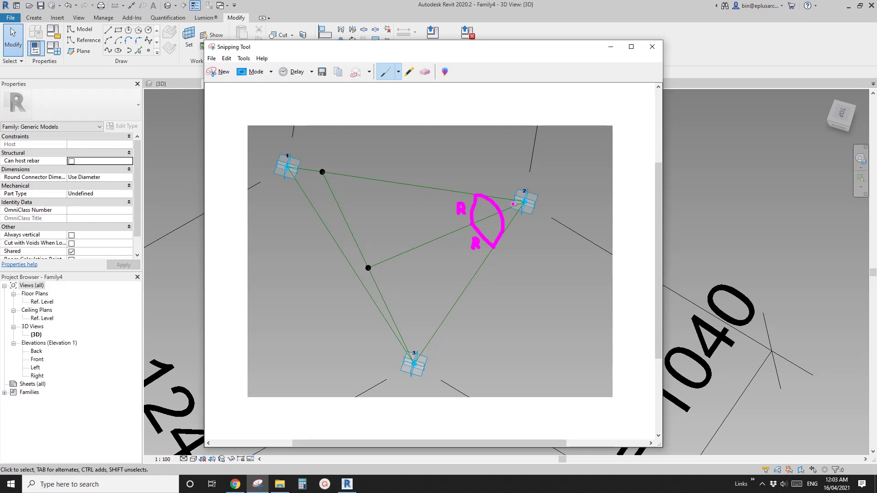
mouse_move(510, 205)
left_mouse_down()
mouse_move(509, 171)
mouse_move(521, 155)
mouse_move(515, 194)
left_mouse_up()
mouse_move(538, 136)
left_mouse_down()
mouse_move(528, 139)
mouse_move(550, 161)
left_mouse_up()
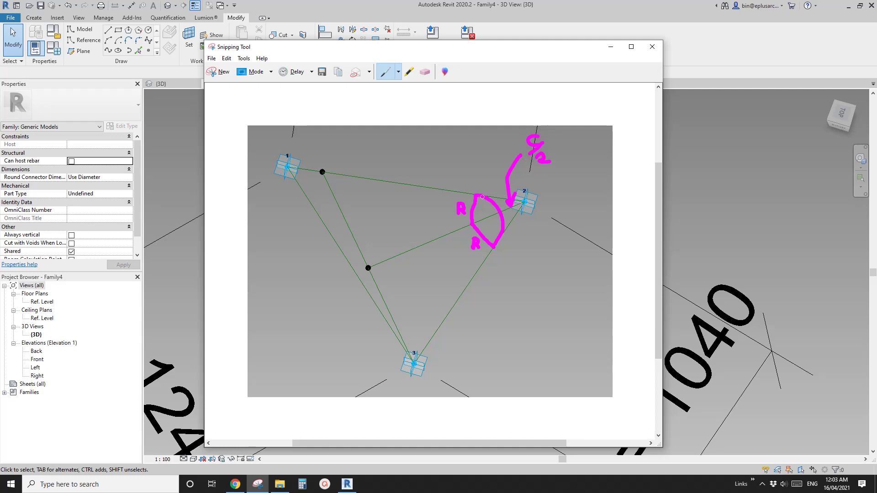
mouse_move(465, 174)
left_mouse_down()
mouse_move(465, 251)
mouse_move(467, 171)
left_mouse_up()
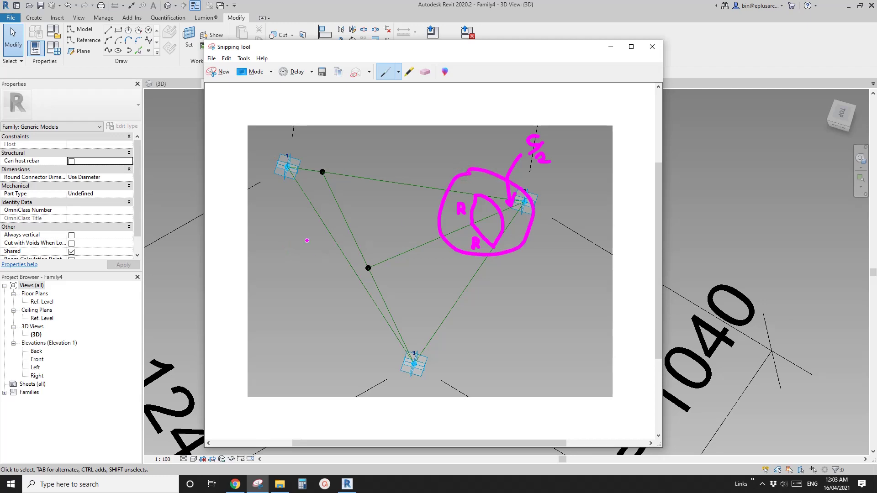
Sketch an enlarged right triangle on the snip, labelling the short side R, the angle C/2, the adjacent side e and the hypotenuse f.
mouse_move(297, 230)
left_mouse_down()
mouse_move(287, 289)
mouse_move(409, 232)
mouse_move(291, 229)
left_mouse_up()
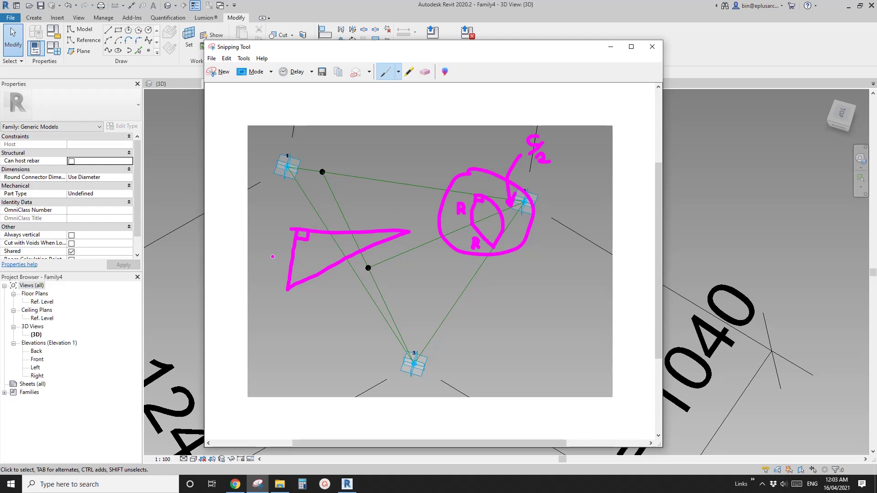
left_click_drag(274, 245, 281, 261)
left_click_drag(370, 240, 384, 175)
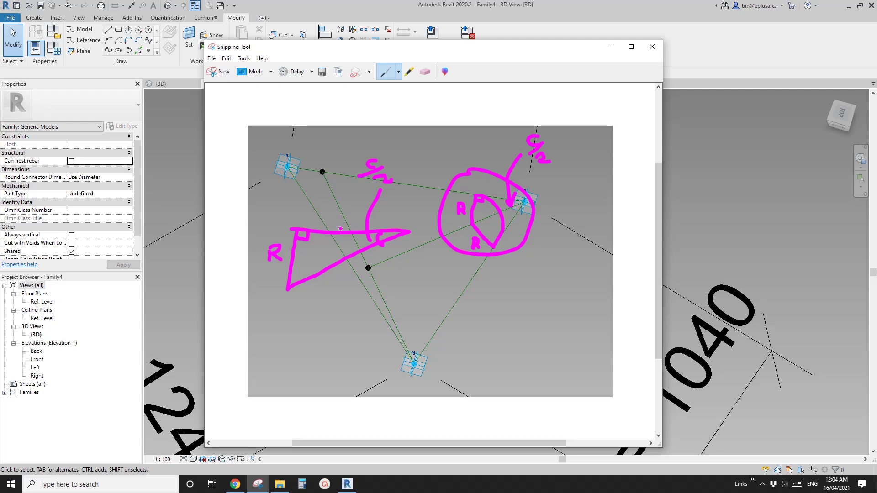
mouse_move(337, 232)
left_mouse_down()
mouse_move(337, 188)
mouse_move(336, 228)
mouse_move(342, 214)
left_mouse_up()
left_click_drag(333, 164, 342, 175)
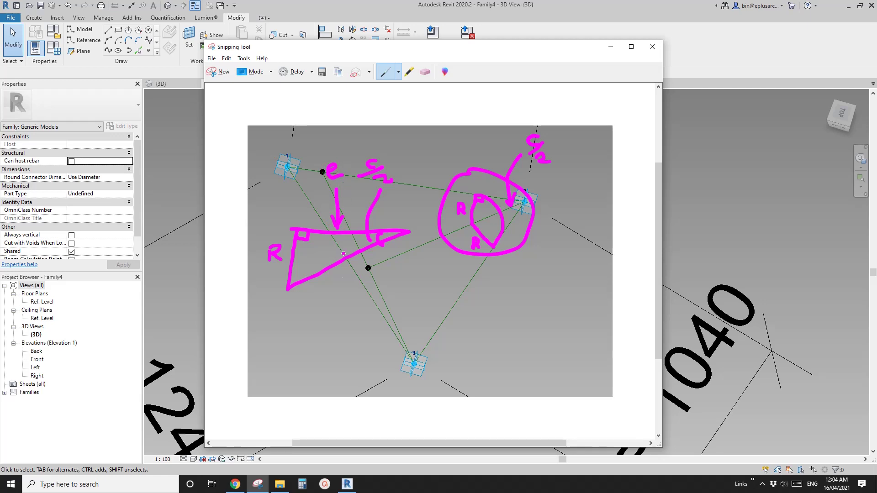
left_click_drag(338, 272, 372, 305)
left_click_drag(341, 280, 356, 273)
mouse_move(385, 291)
left_mouse_down()
mouse_move(380, 319)
mouse_move(391, 292)
left_mouse_up()
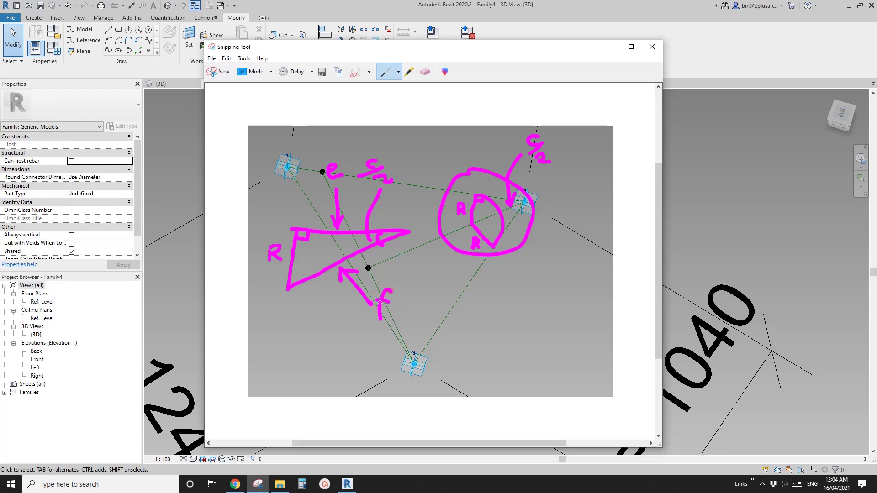
Write the formula e = R / tan(C/2) below the sketched triangle on the snip.
mouse_move(265, 365)
left_mouse_down()
mouse_move(270, 357)
mouse_move(276, 375)
mouse_move(290, 361)
mouse_move(305, 366)
left_mouse_up()
left_click_drag(321, 338, 322, 354)
mouse_move(320, 337)
left_mouse_down()
mouse_move(329, 336)
mouse_move(336, 357)
mouse_move(361, 354)
mouse_move(322, 390)
mouse_move(325, 380)
mouse_move(367, 389)
mouse_move(371, 371)
mouse_move(393, 388)
mouse_move(384, 388)
left_mouse_up()
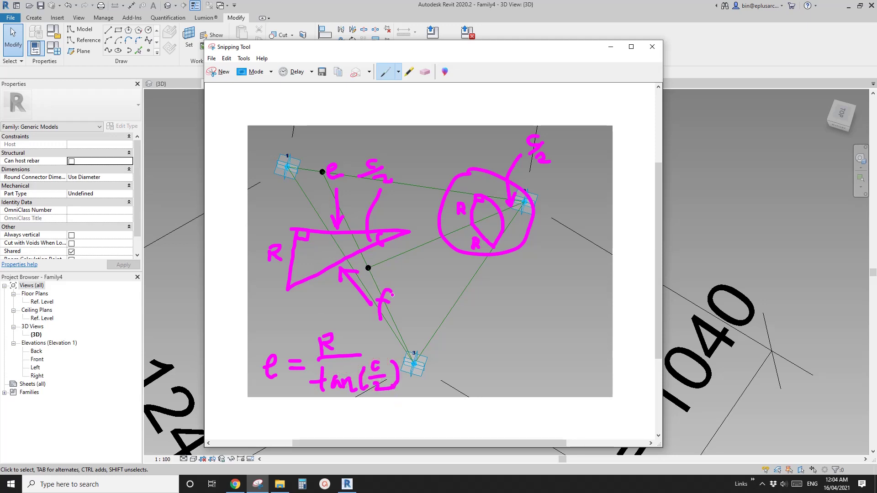
Write the formula f = R / sin(C/2) beside the formula for e on the snip and move the snip window aside.
left_click_drag(464, 329, 454, 365)
left_click_drag(444, 346, 462, 343)
left_click_drag(468, 341, 489, 348)
left_click_drag(513, 303, 514, 331)
left_click_drag(495, 338, 533, 336)
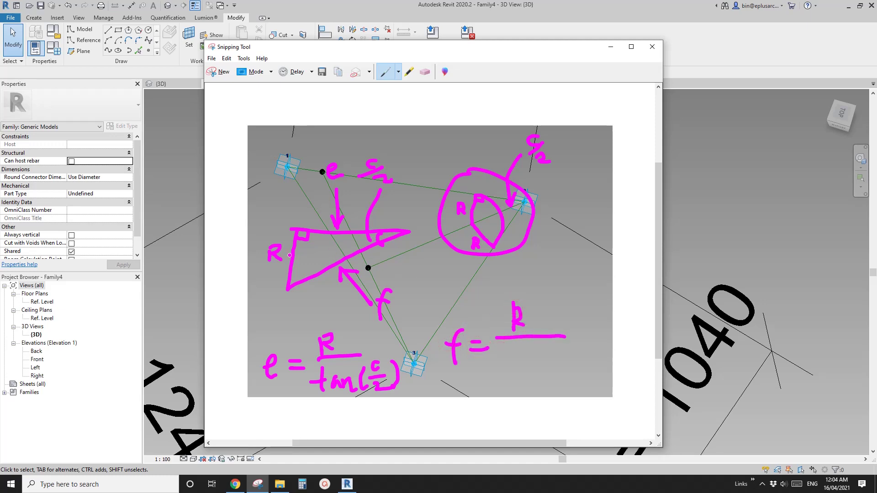
mouse_move(508, 348)
left_mouse_down()
mouse_move(497, 363)
mouse_move(561, 353)
left_mouse_up()
mouse_move(549, 357)
left_mouse_down()
mouse_move(565, 357)
mouse_move(578, 371)
left_mouse_up()
left_click_drag(453, 55, 632, 50)
Switch back to Revit and add two instance family parameters of type Length, named e and f.
left_click(262, 168)
middle_click_drag(261, 167, 247, 188)
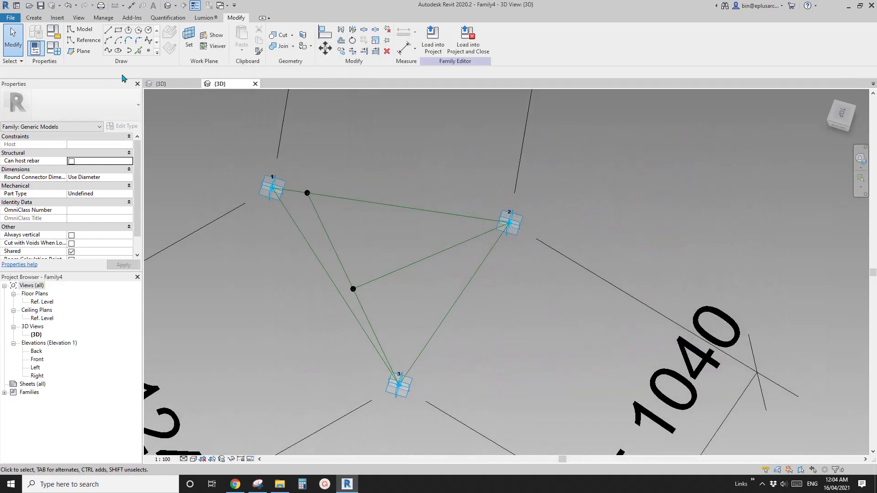
left_click(53, 47)
left_click(54, 311)
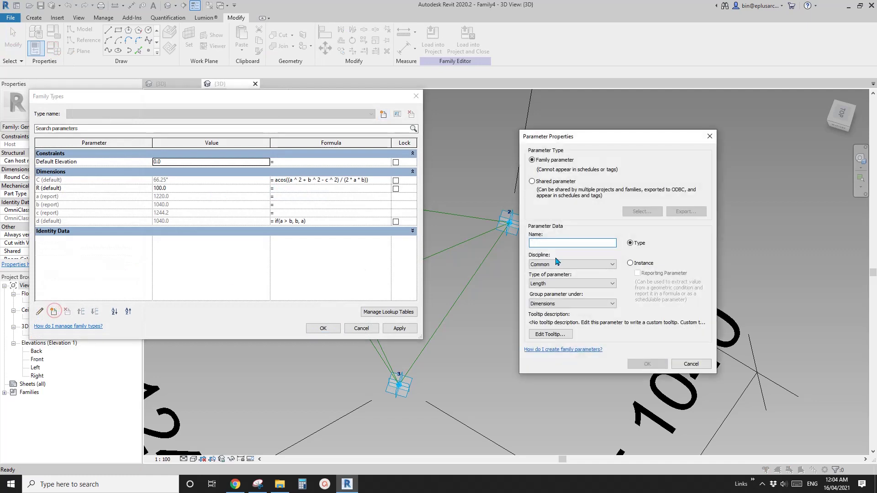
type("e")
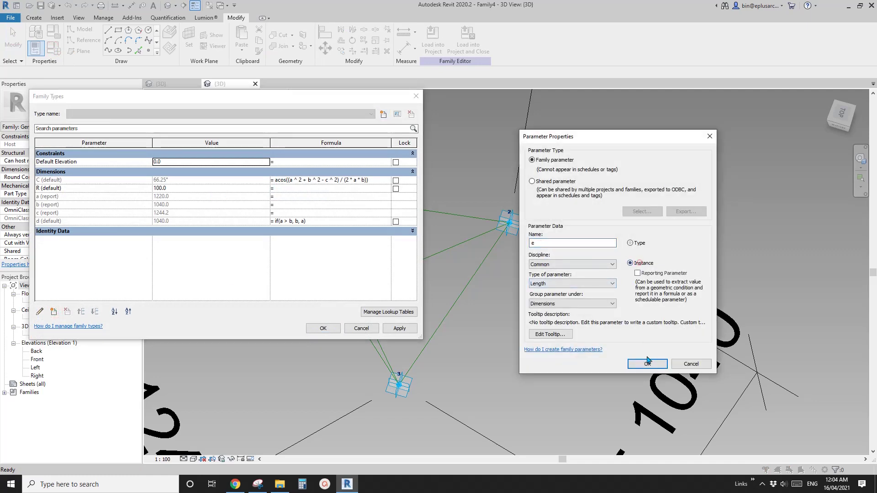
left_click(647, 363)
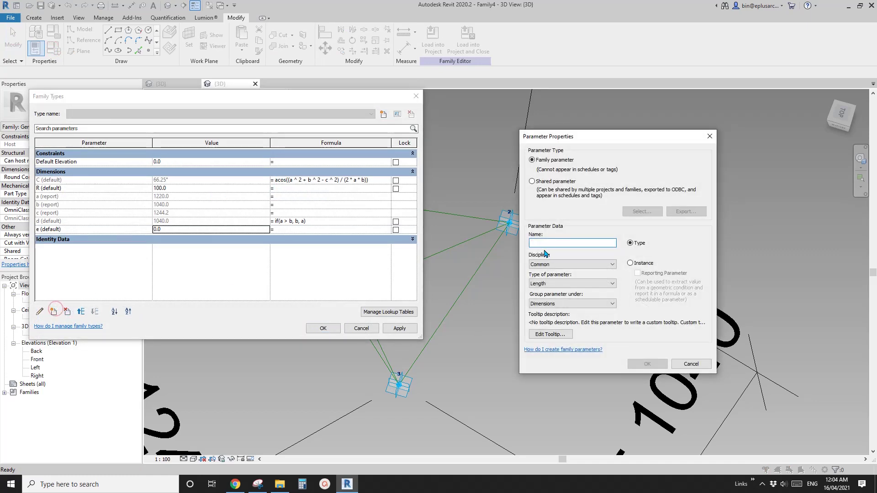
type("f")
left_click(629, 262)
left_click(647, 364)
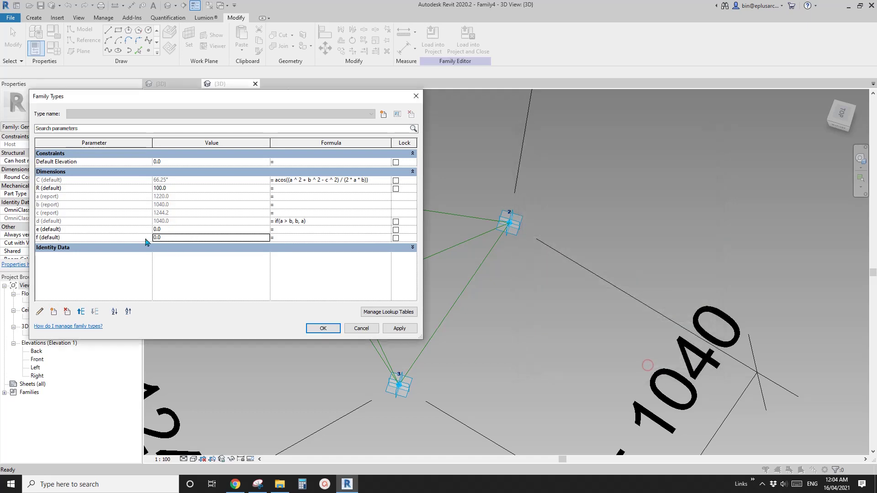
Give parameter e the formula R / tan(C / 2), consulting the sketched formulas on the snip.
left_click(288, 229)
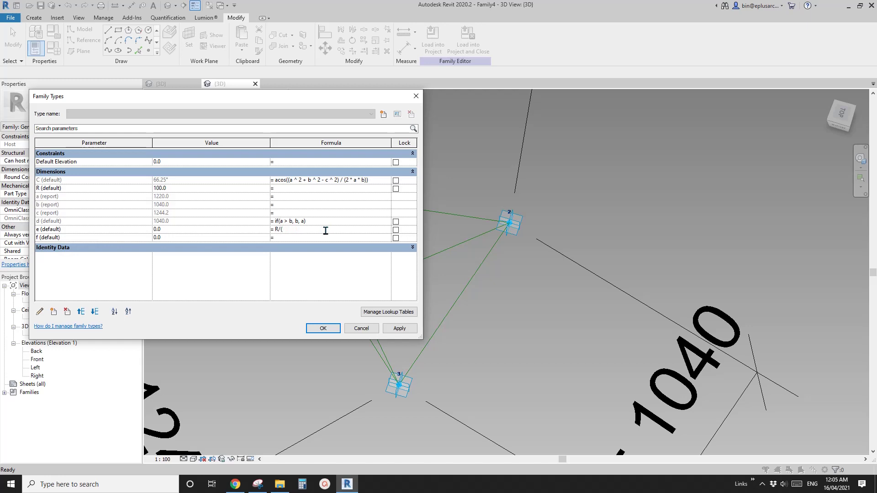
left_click(260, 484)
type("R/(")
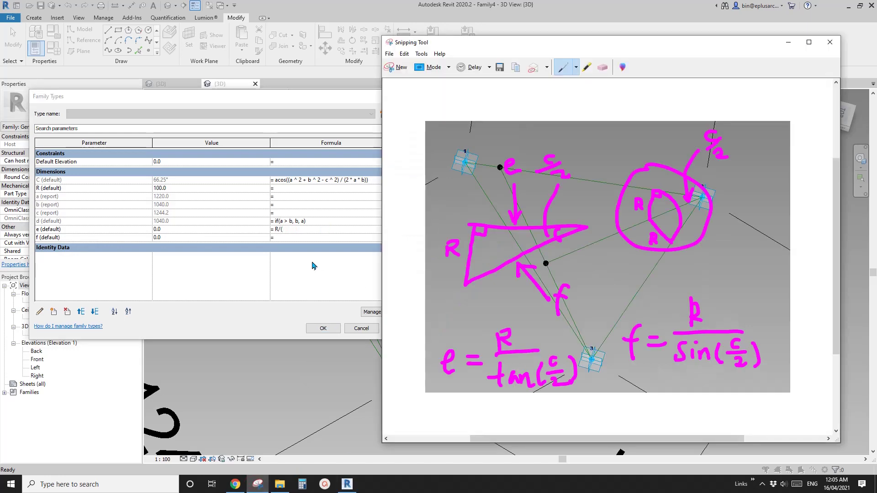
left_click(301, 231)
type("T")
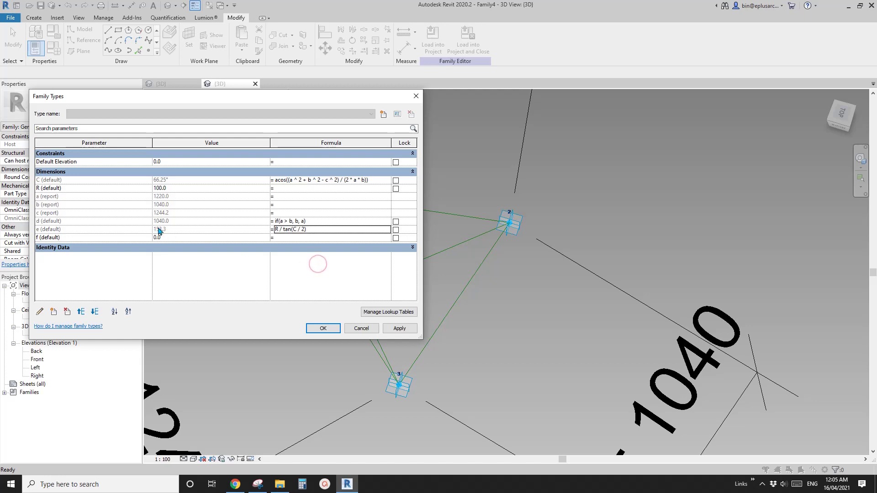
Give parameter f the formula R / sin(C / 2) and apply the family type changes.
left_click(292, 239)
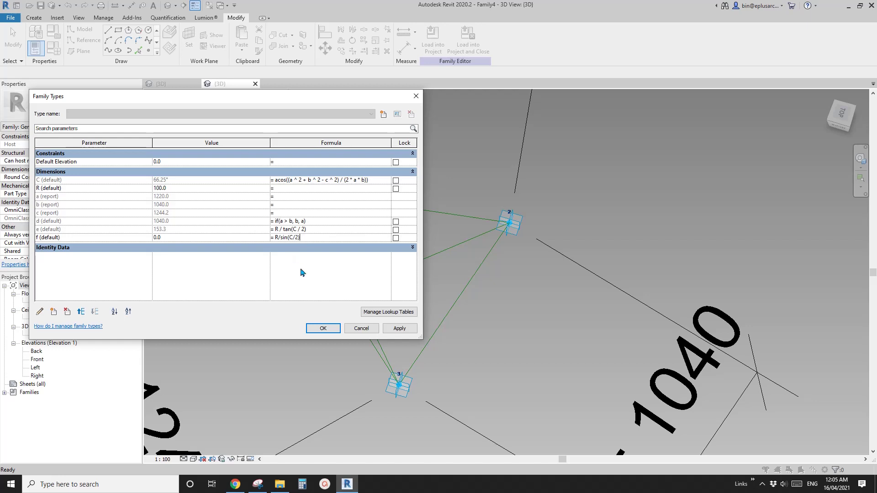
left_click(398, 329)
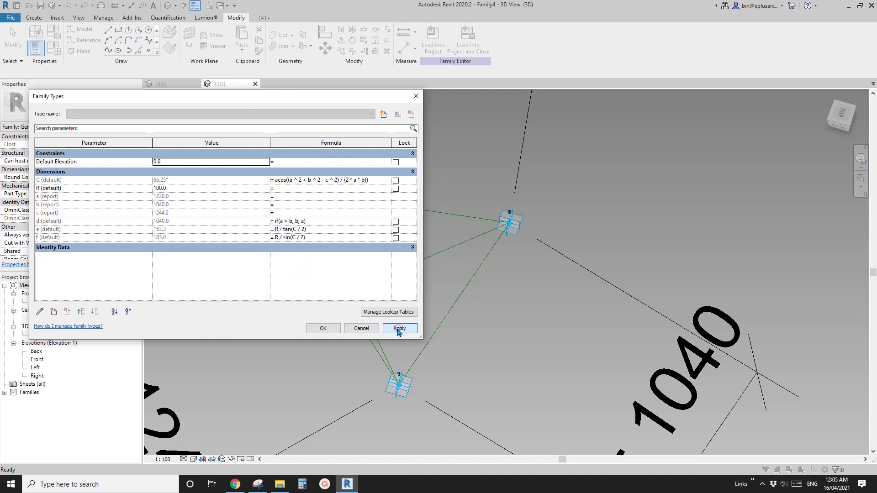
left_click(323, 328)
Switch to Snipping Tool, mark both ends of side R on the sketched triangle and circle the label e.
middle_click_drag(460, 278, 425, 257)
scroll(427, 262, "up", 1)
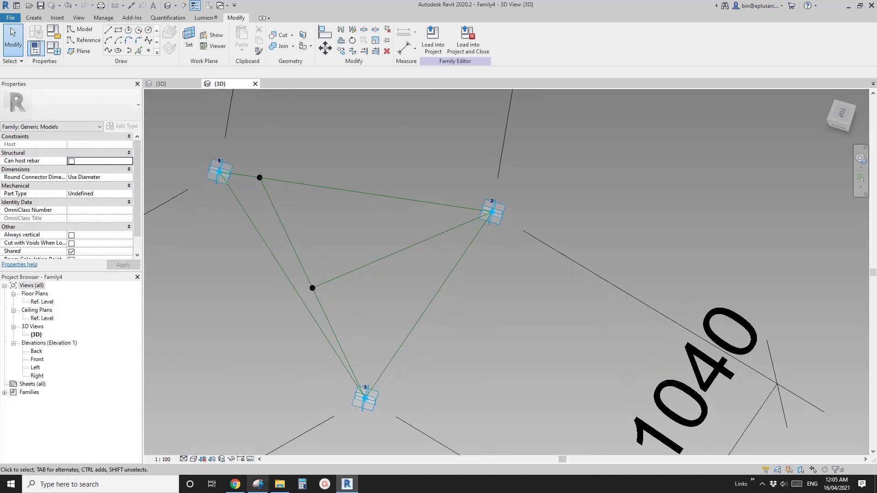
left_click(258, 484)
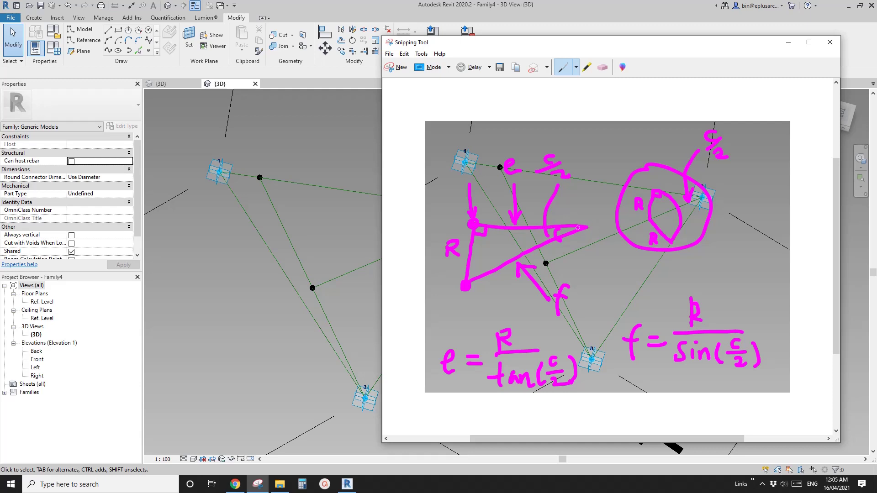
mouse_move(504, 151)
left_mouse_down()
mouse_move(503, 188)
mouse_move(493, 151)
left_mouse_up()
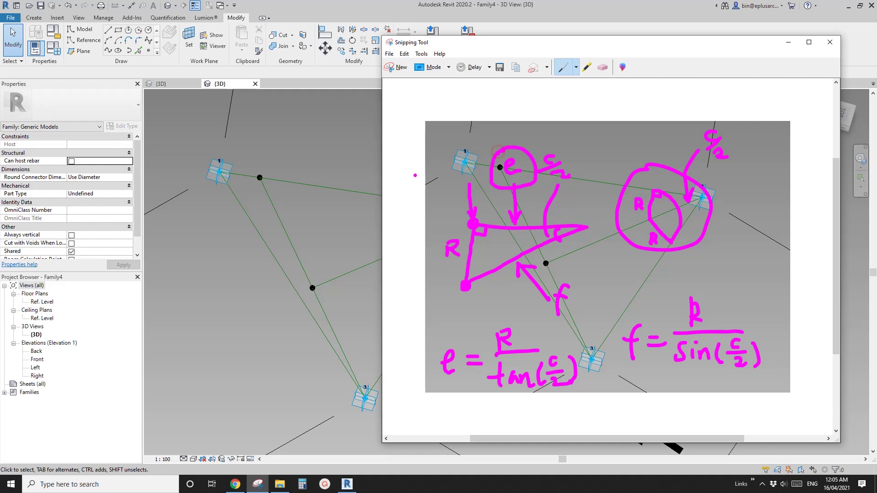
Switch back to Revit and place a reference point on the line between adaptive points 1 and 2, near point 2.
left_click(306, 249)
left_click(149, 52)
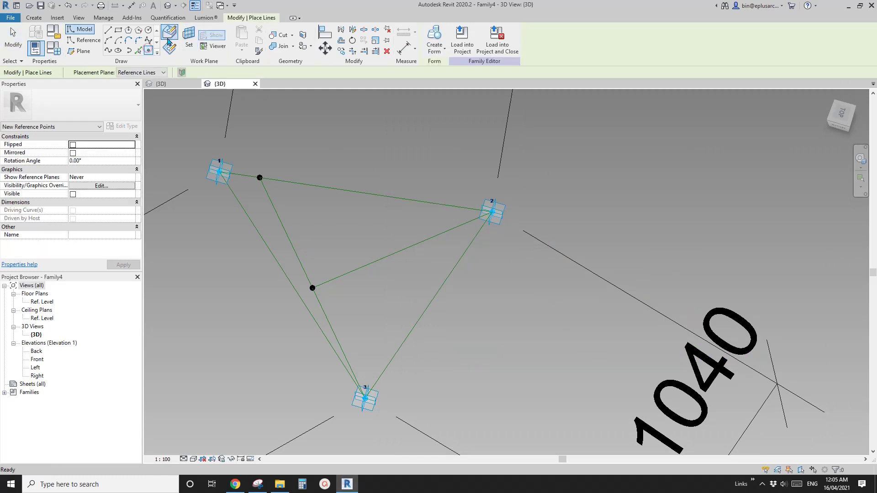
left_click(424, 201)
key("Escape")
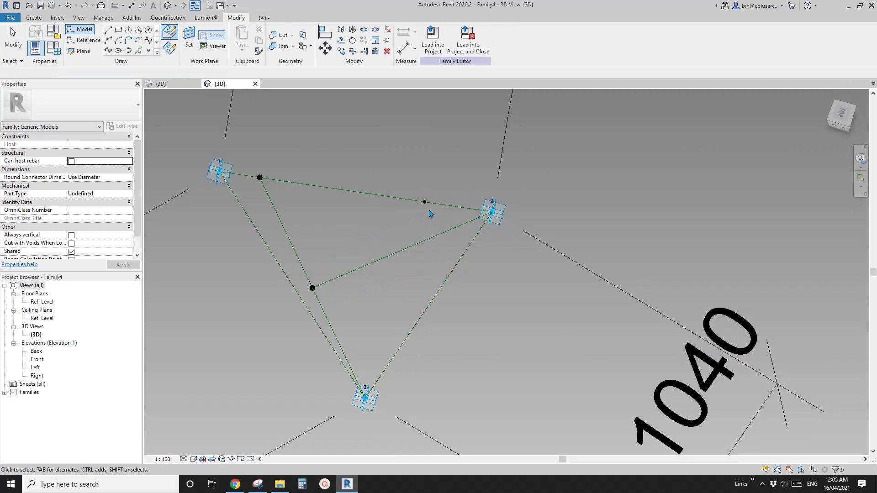
Set the new point's measurement type to Segment Length and slide it along its line towards point 1.
left_click(425, 203)
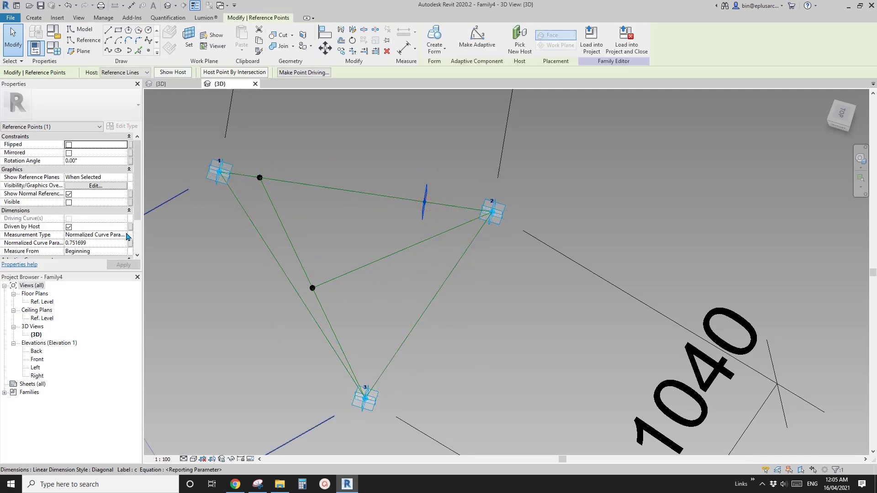
left_click(127, 235)
left_click(81, 254)
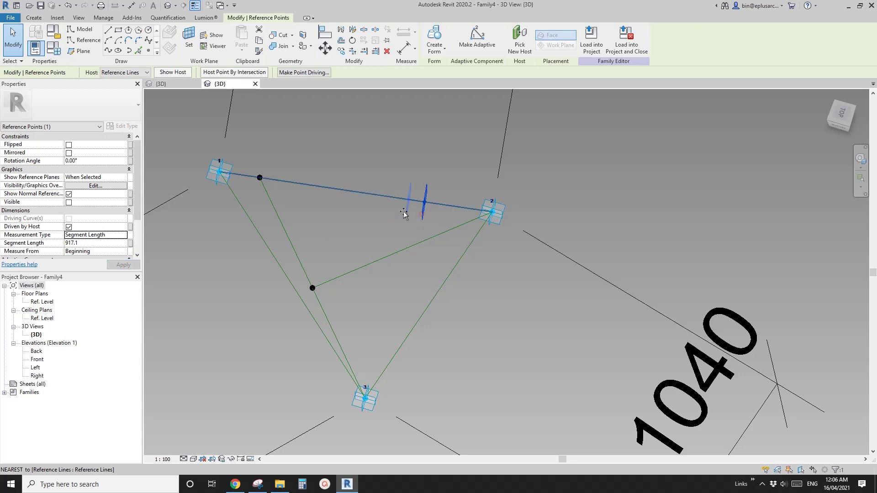
left_click_drag(404, 214, 405, 215)
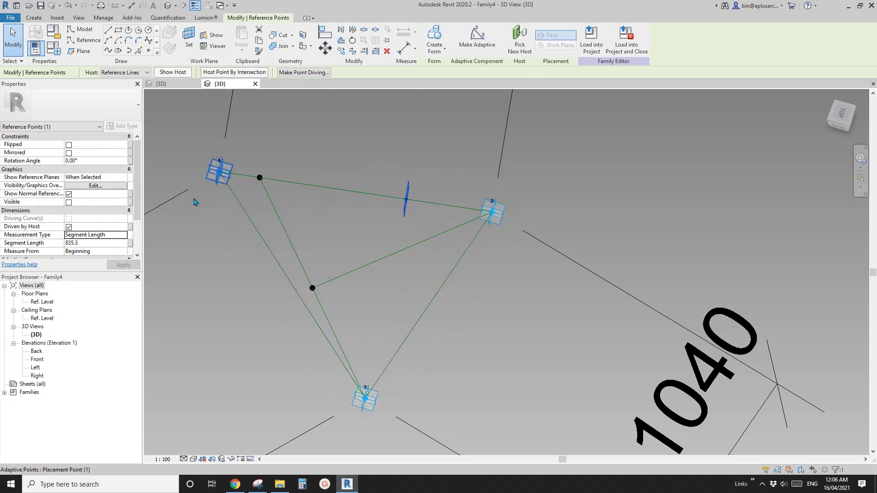
Measure the point from the line's End and associate its segment length with parameter e.
left_click(123, 251)
left_click(80, 260)
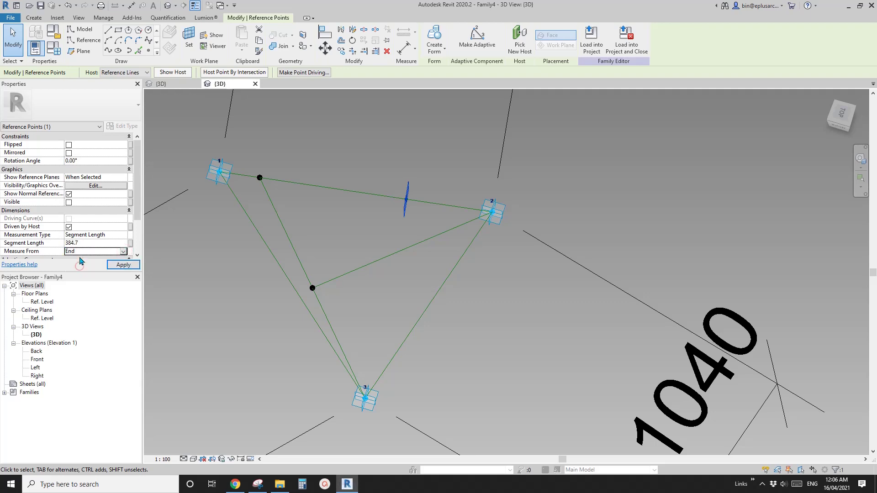
left_click(131, 243)
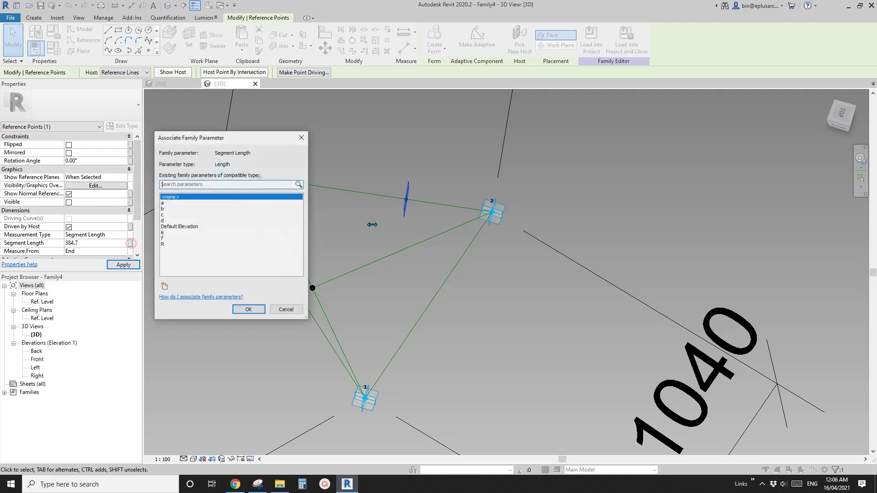
left_click(172, 234)
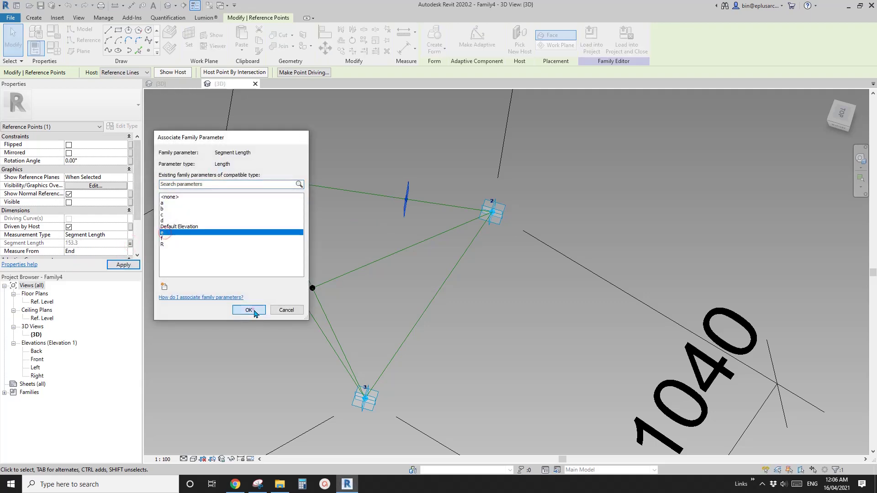
left_click(248, 309)
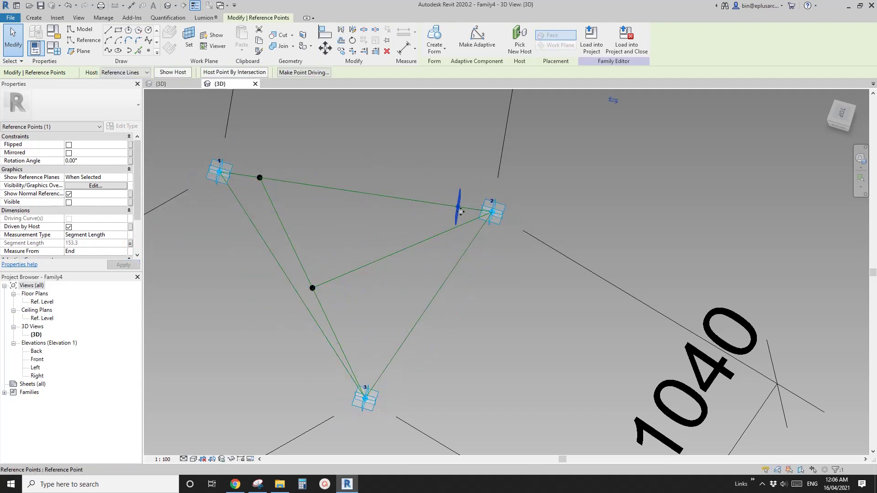
Place a second reference point on the line between adaptive points 2 and 3, near point 2.
middle_click_drag(457, 226, 443, 227)
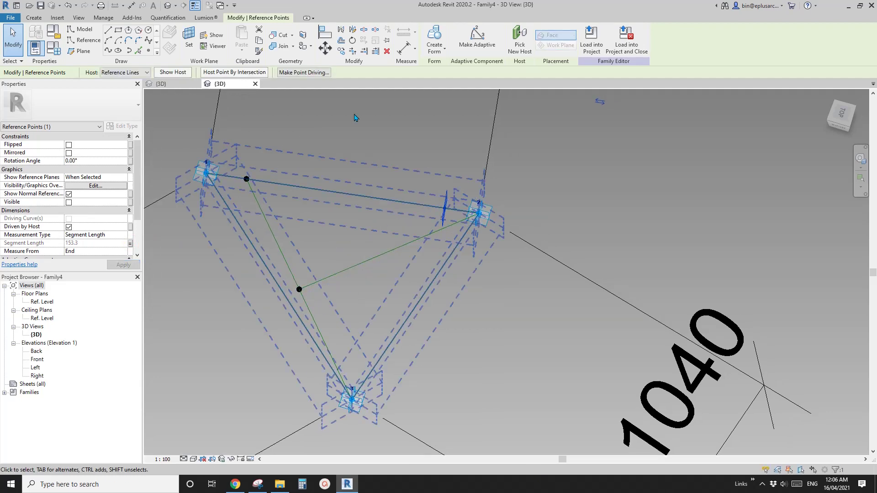
left_click(148, 51)
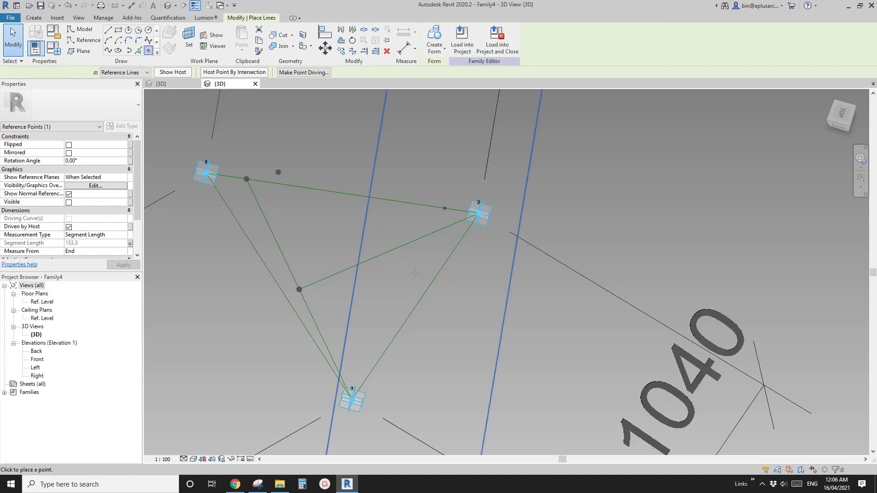
left_click(172, 36)
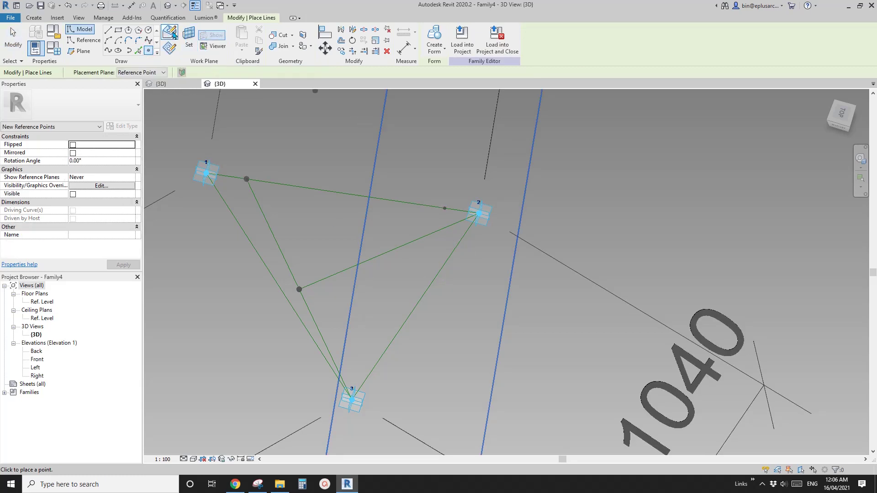
left_click(458, 247)
key("Escape")
key("Escape")
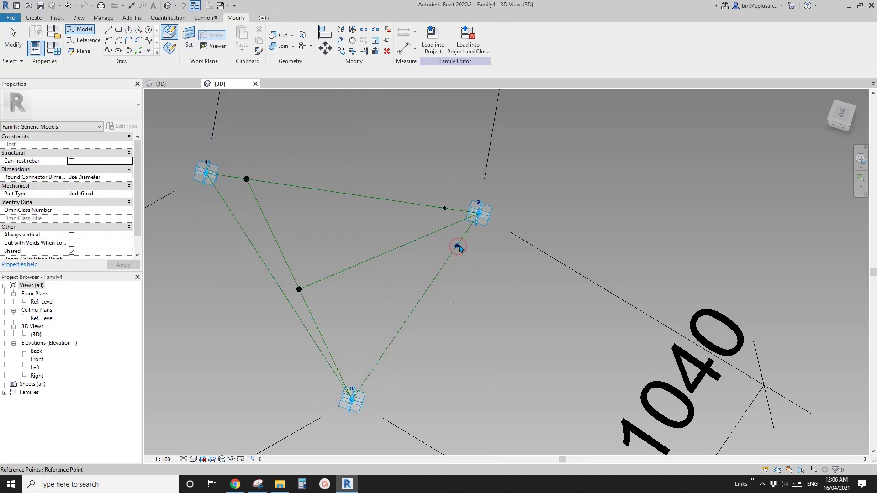
Set the second point's measurement type to Segment Length and associate its segment length with parameter e.
left_click(459, 247)
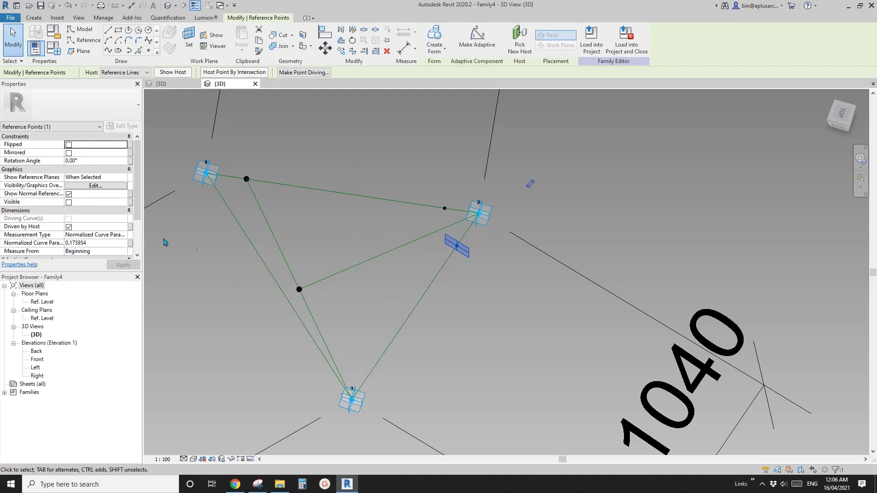
left_click(124, 235)
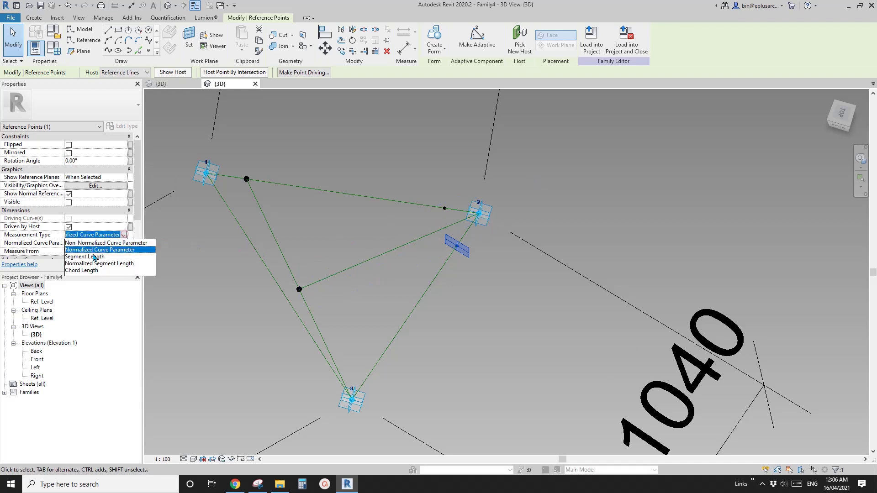
left_click(79, 257)
left_click(131, 244)
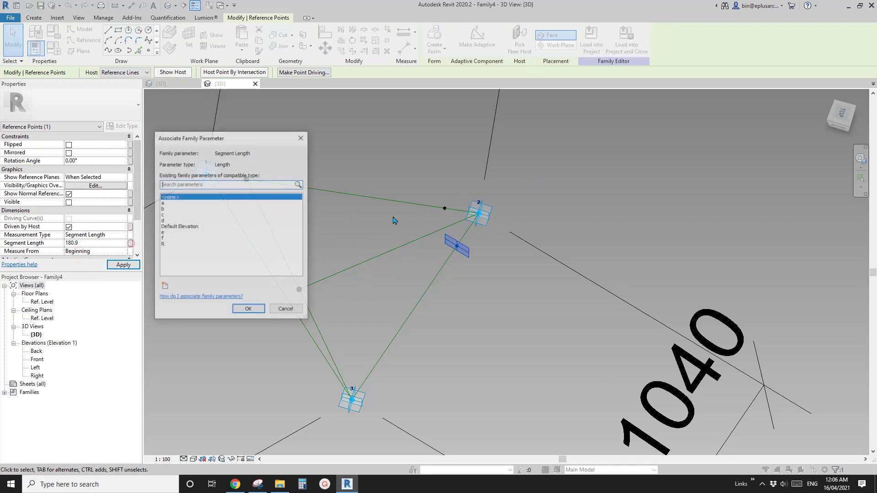
left_click(166, 233)
left_click(248, 309)
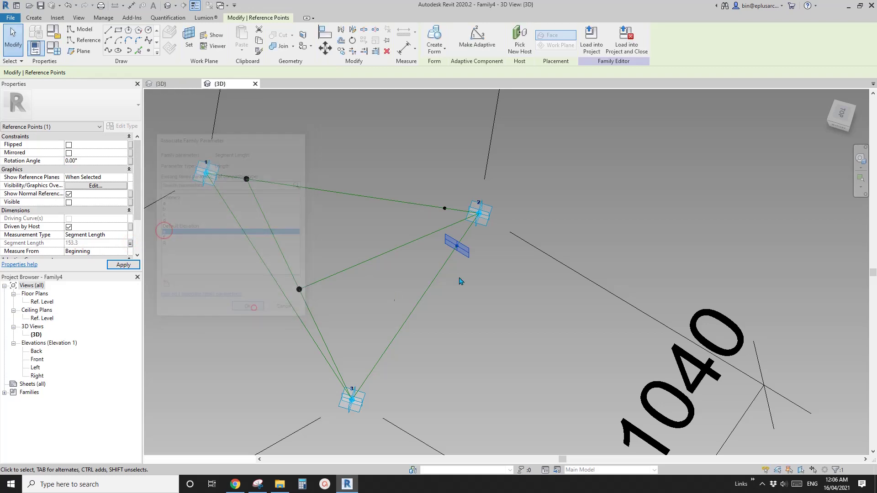
Check the annotated corner sketch and place a reference point on the middle line near adaptive point 2.
scroll(468, 256, "up", 2)
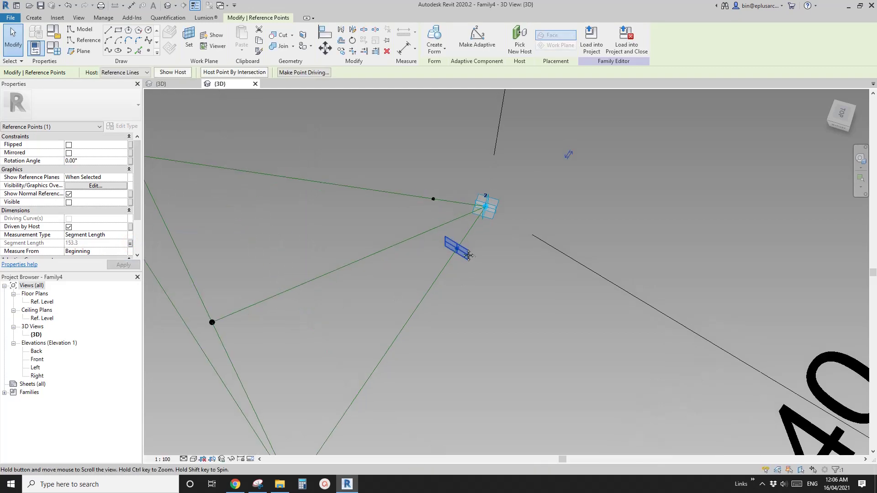
left_click(148, 51)
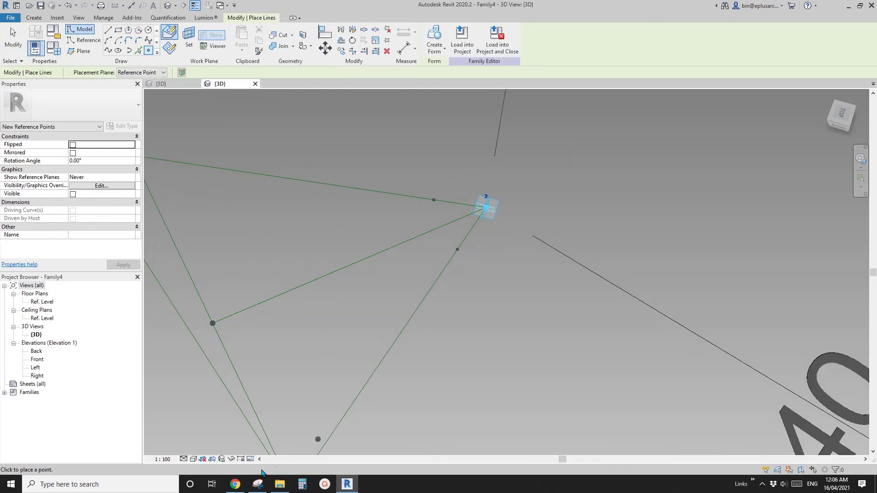
left_click(257, 483)
left_click_drag(468, 274, 470, 277)
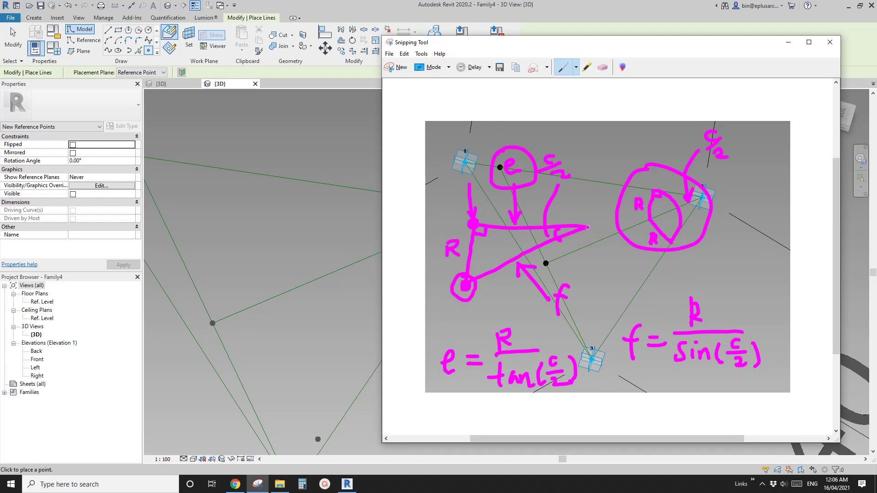
left_click(362, 280)
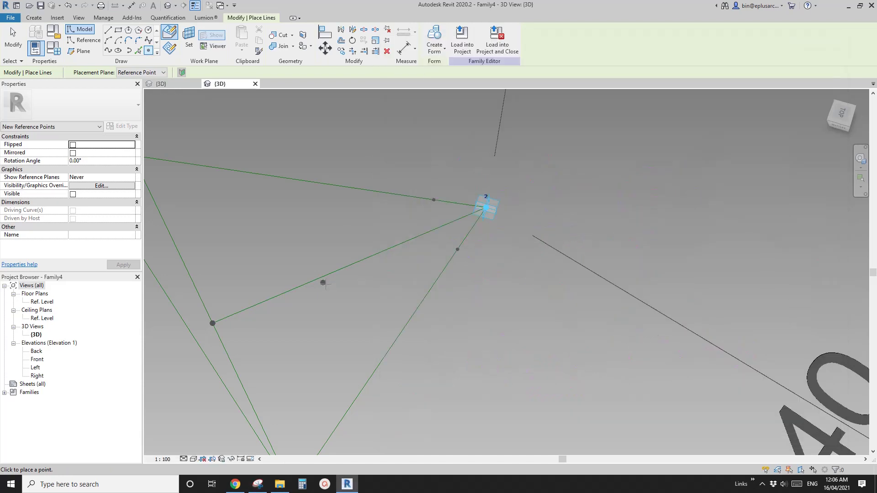
left_click(398, 244)
key("Escape")
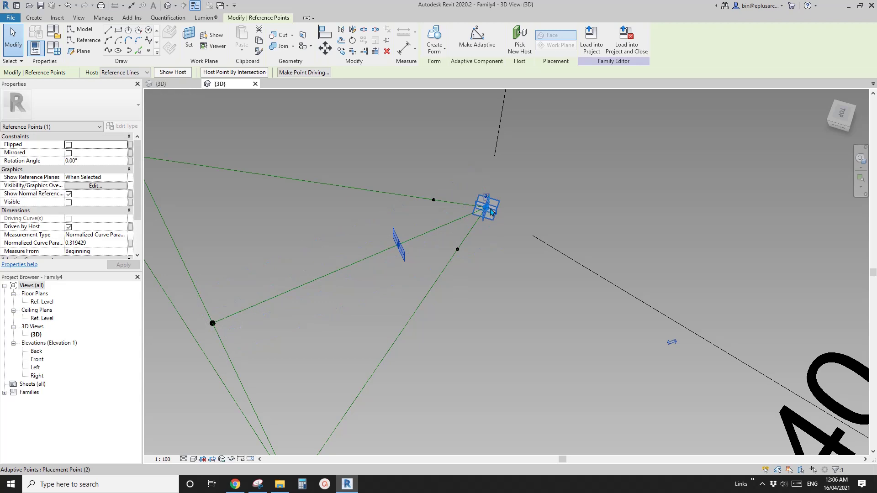
Set the middle point's measurement type to Segment Length and associate its segment length with parameter f.
left_click(127, 240)
left_click(119, 259)
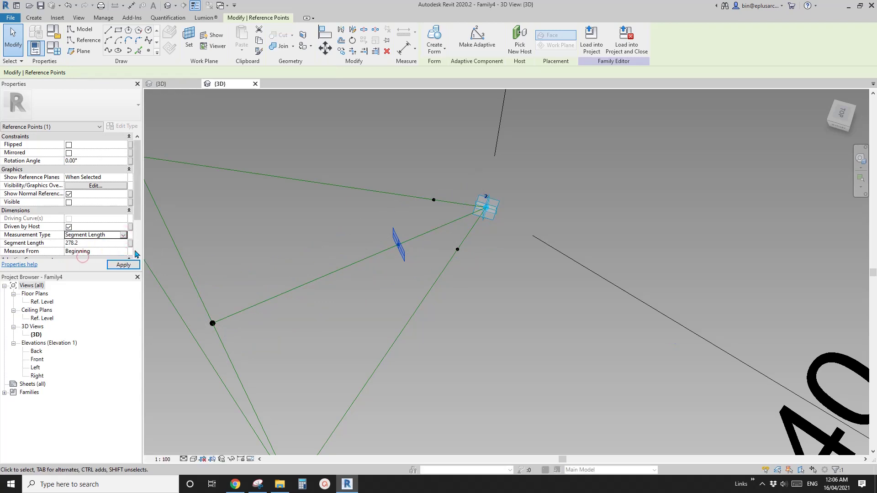
left_click(130, 243)
left_click(171, 238)
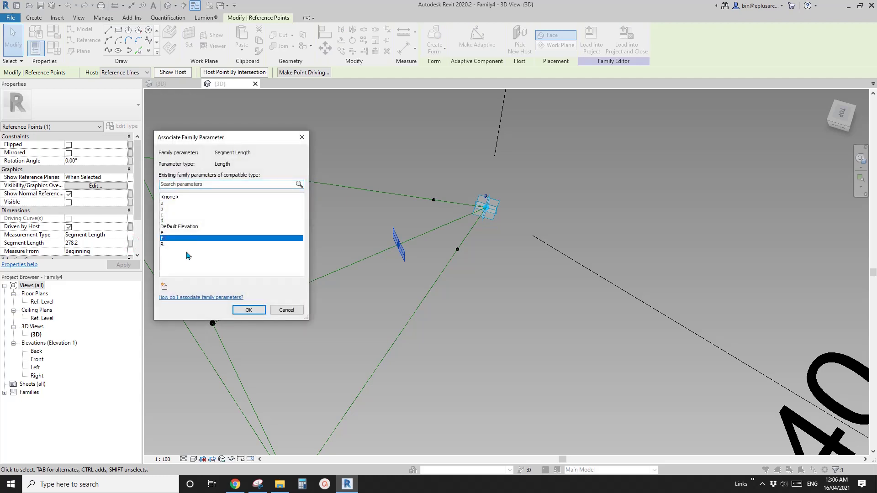
left_click(250, 309)
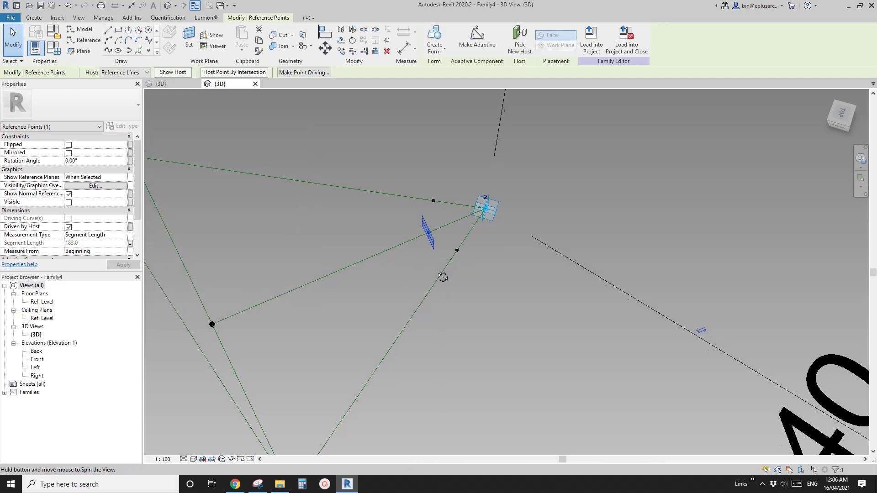
middle_click_drag(442, 277, 450, 262, "shift")
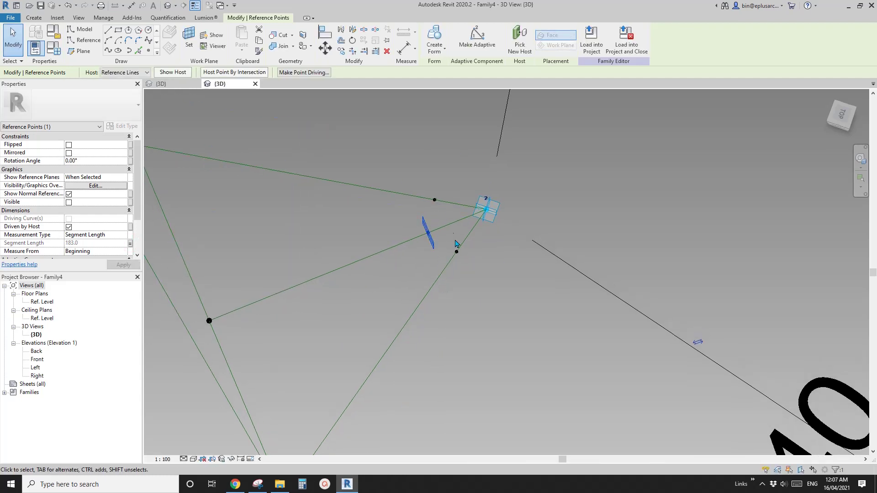
left_click(437, 239)
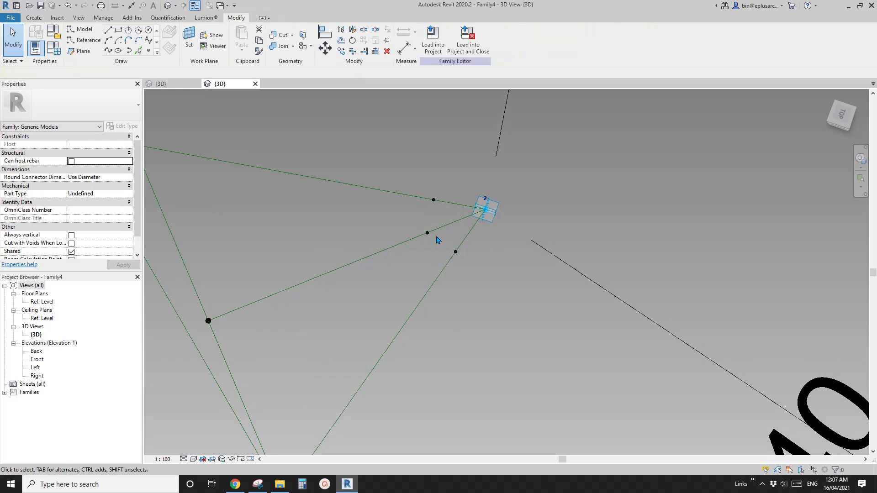
Choose the reference circle tool and set the work plane to the middle point's plane that contains the lines meeting at adaptive point 2.
scroll(437, 238, "up", 1)
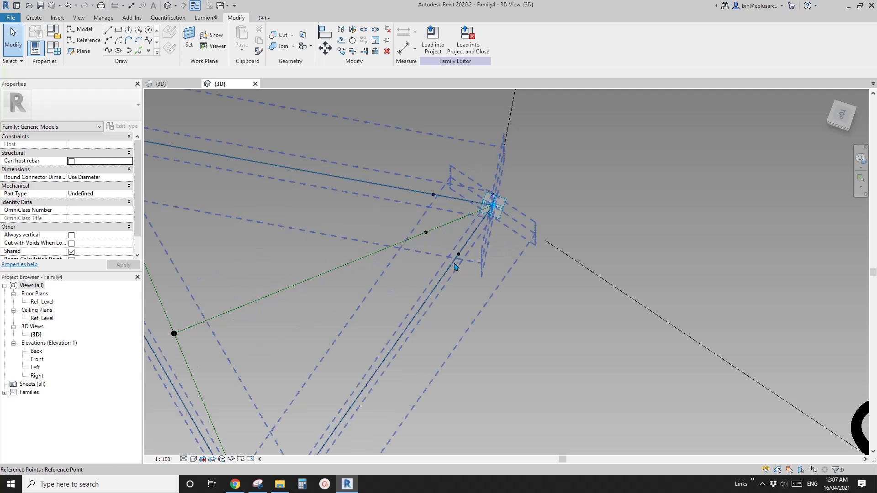
middle_click_drag(425, 233, 470, 221, "shift")
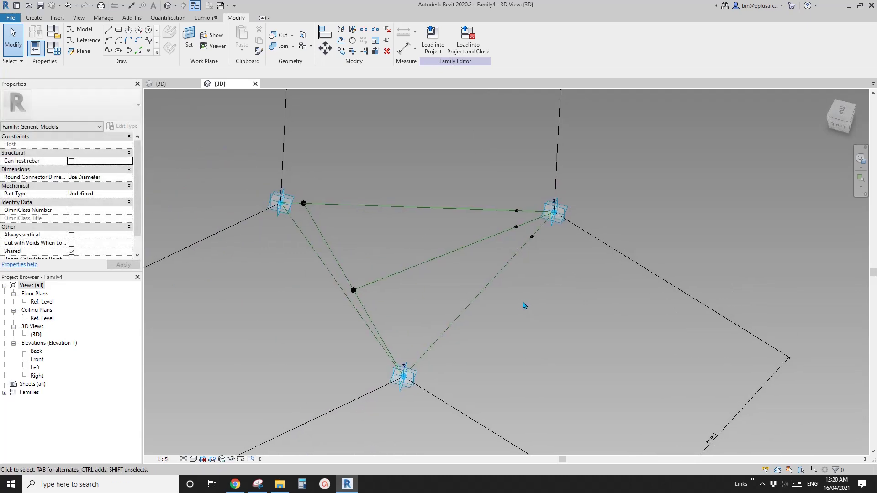
middle_click_drag(524, 306, 525, 289, "shift")
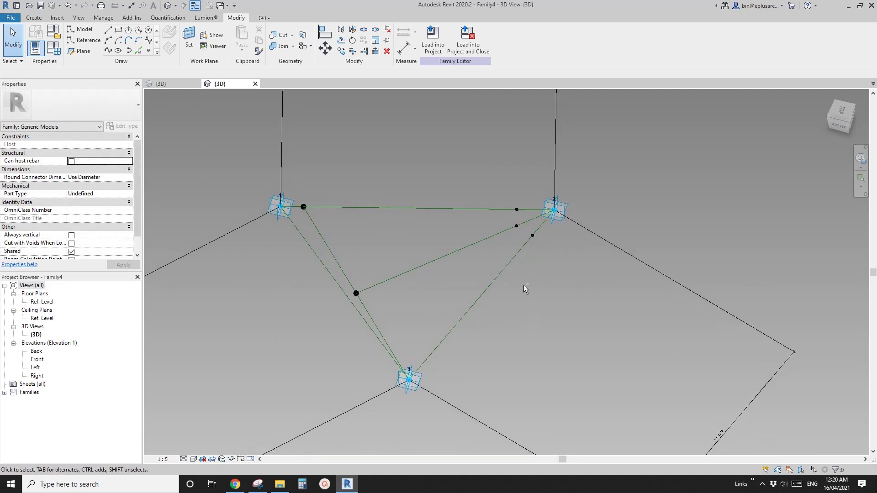
scroll(527, 273, "up", 1)
middle_click_drag(531, 229, 459, 255)
scroll(497, 247, "up", 3)
scroll(528, 238, "up", 2)
scroll(491, 238, "up", 2)
scroll(468, 227, "down", 1)
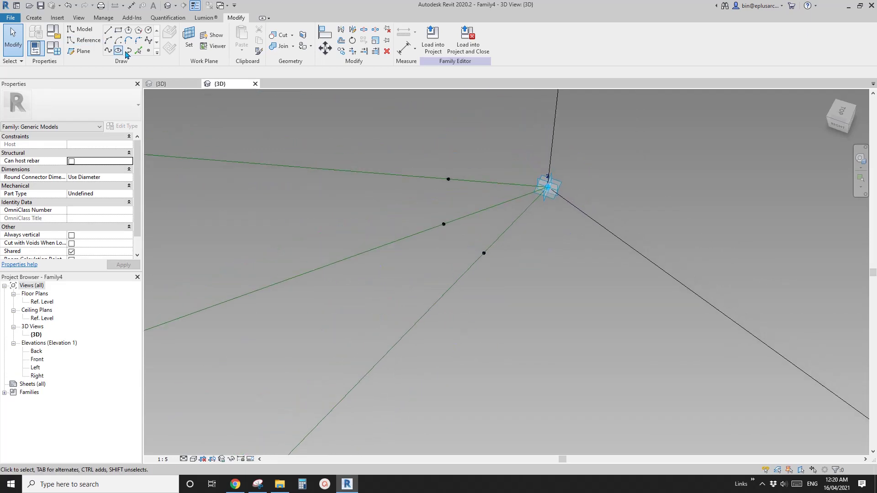
left_click(88, 41)
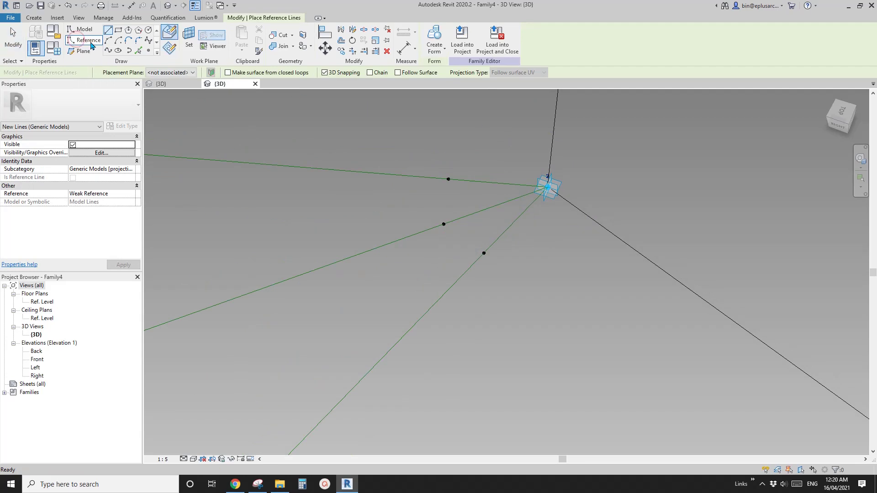
left_click(148, 32)
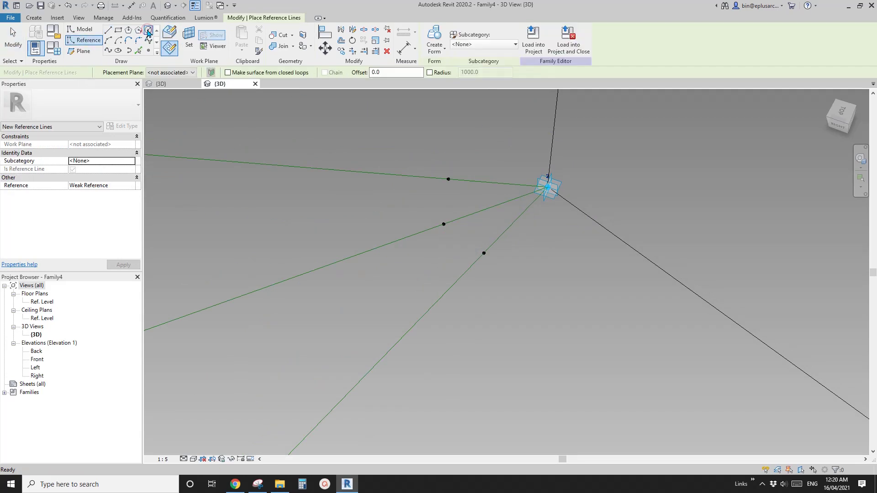
left_click(189, 37)
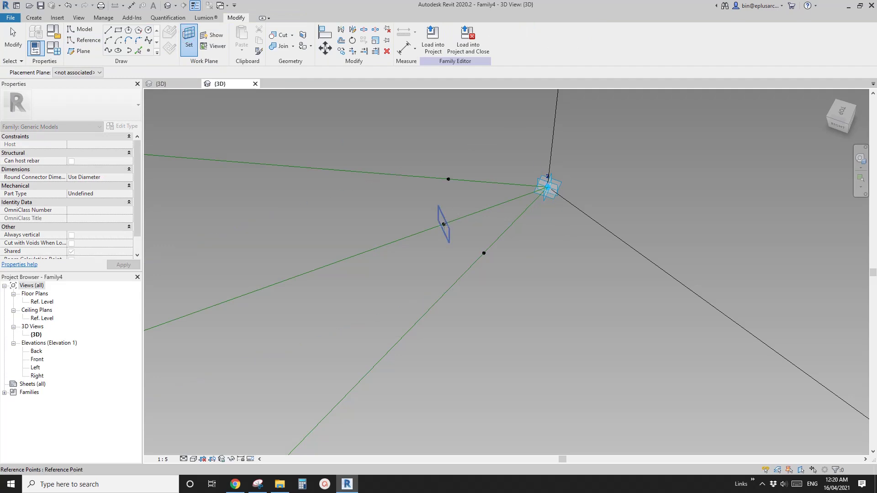
key("Tab")
key("Tab")
left_click(445, 223)
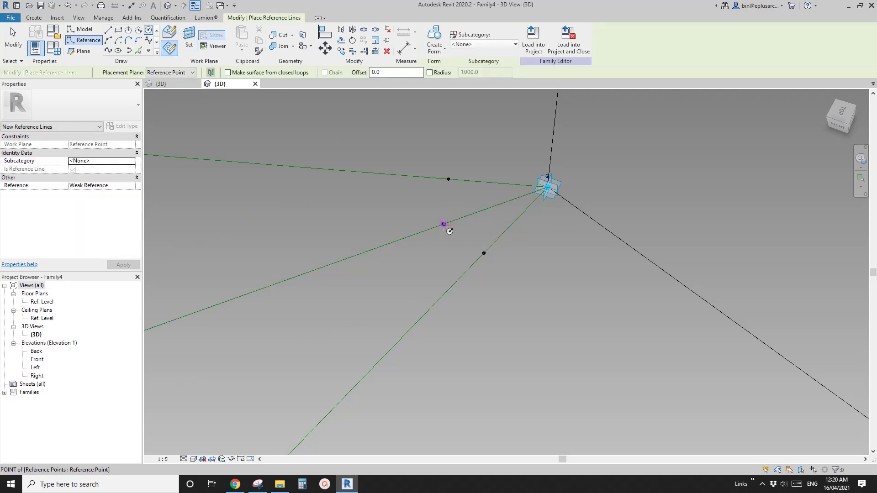
Draw a reference circle centred on the middle point and passing through the point on the line between adaptive points 2 and 3.
left_click(444, 224)
left_click(484, 253)
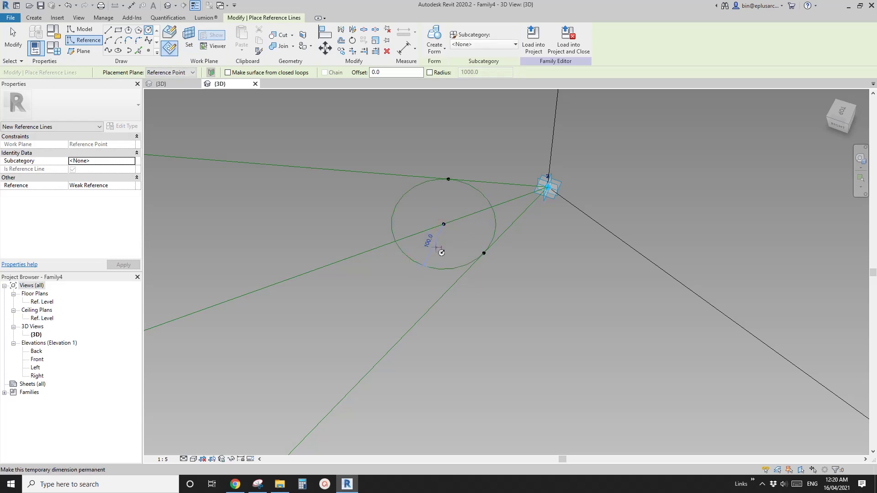
key("Escape")
key("Escape")
Make the circle's radius dimension permanent and label it with parameter R.
left_click(434, 252)
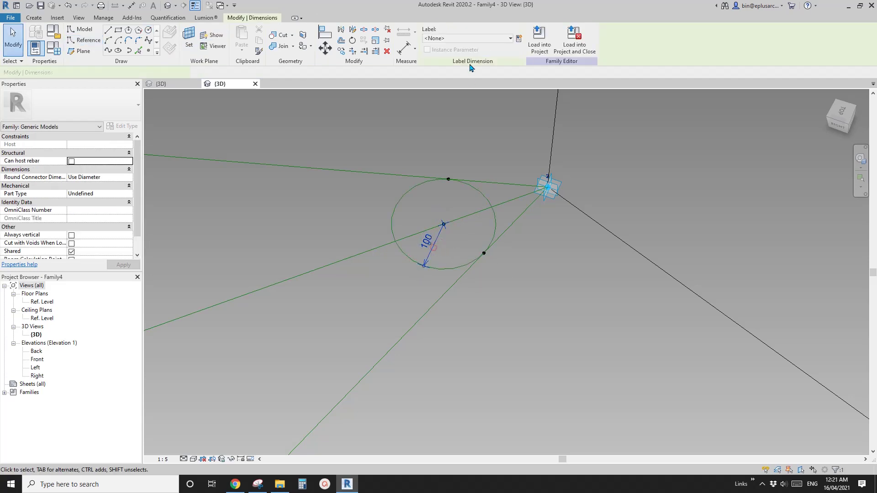
left_click(465, 38)
left_click(441, 113)
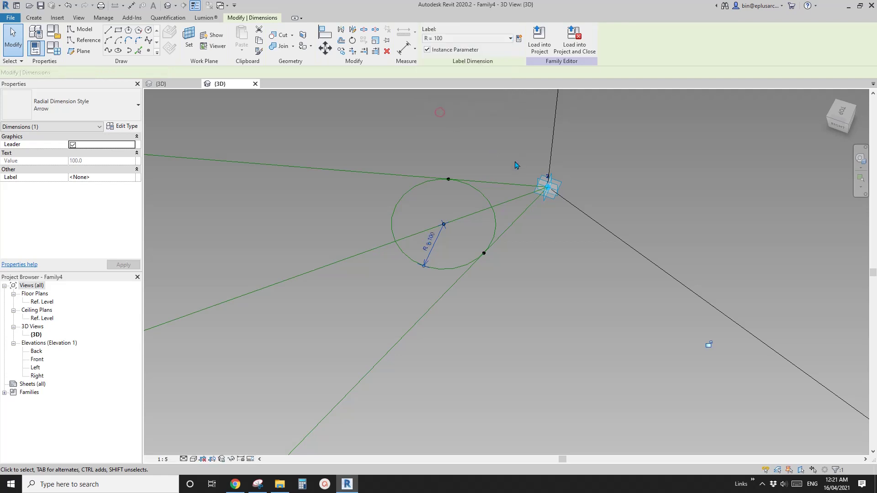
middle_click_drag(479, 243, 497, 250, "shift")
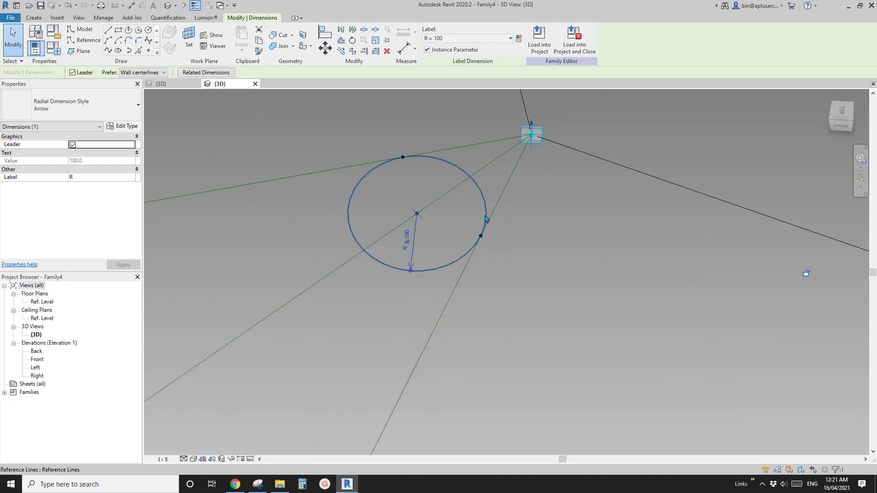
left_click(485, 240)
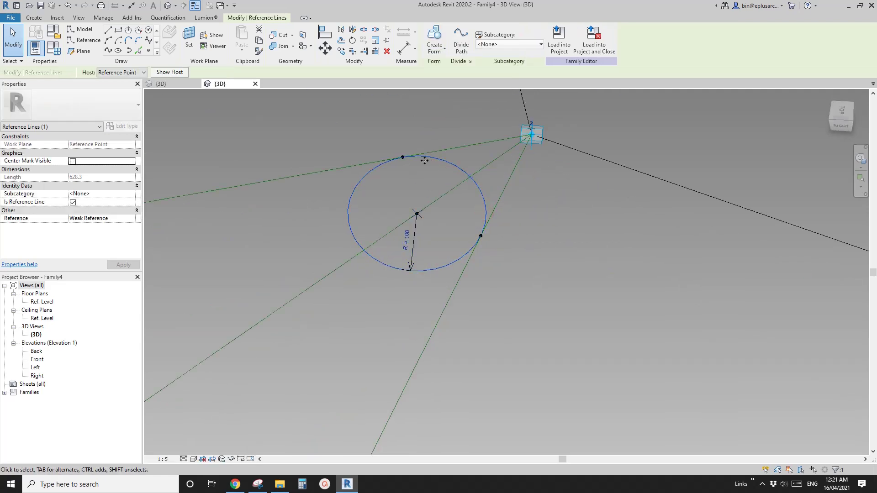
middle_click_drag(487, 239, 450, 166, "shift")
left_click(450, 167)
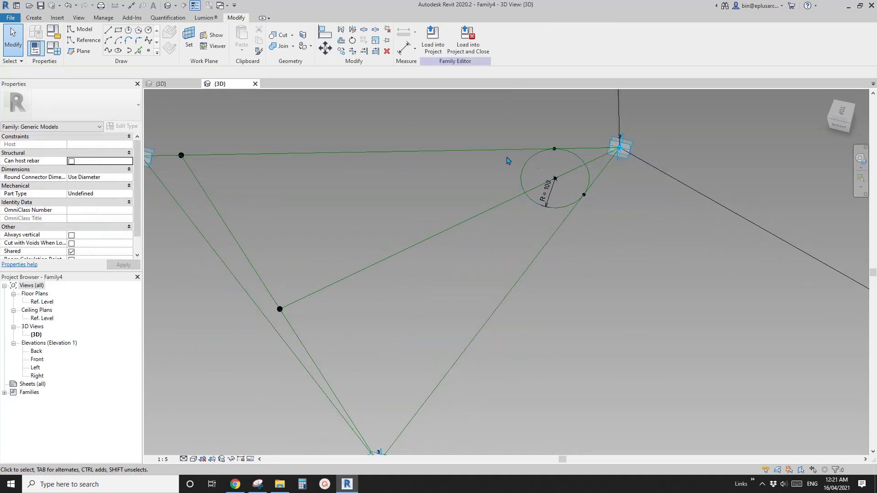
Create a spline through adaptive point 1 and the circle's tangent point on line 1–2, and make it a reference line.
left_click(553, 149)
middle_click_drag(223, 156, 259, 161)
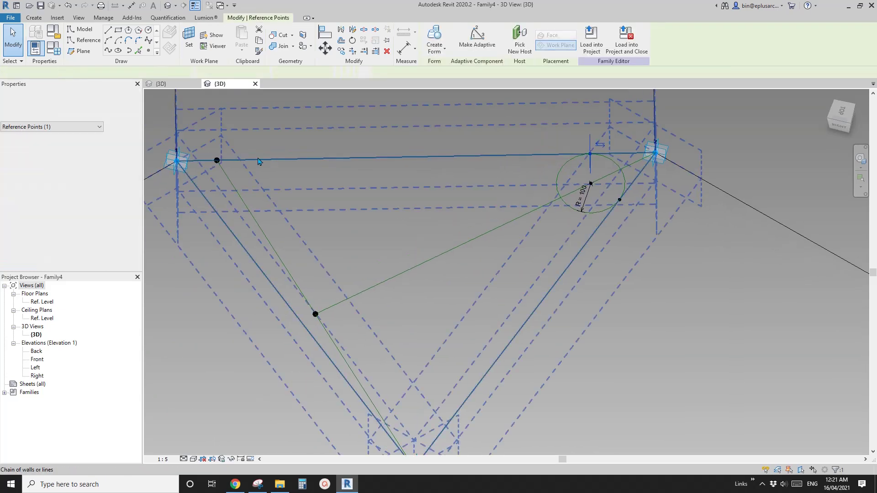
left_click(172, 172, "ctrl")
left_click(108, 50)
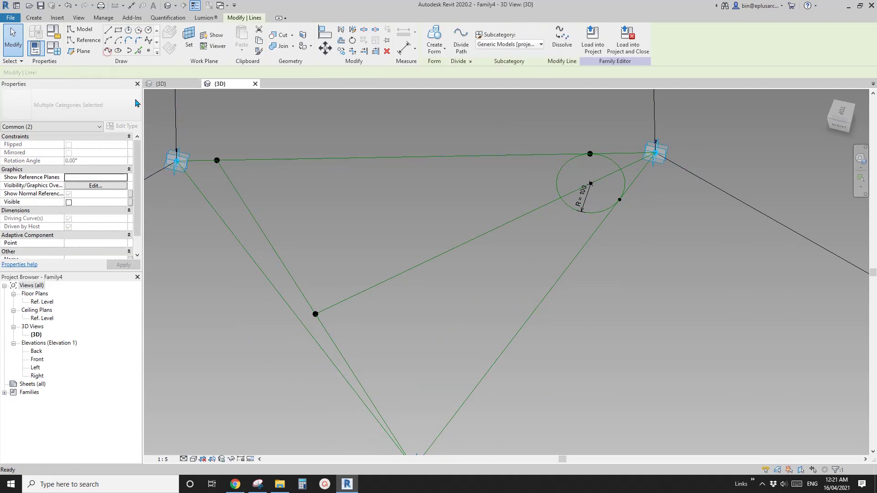
left_click(73, 210)
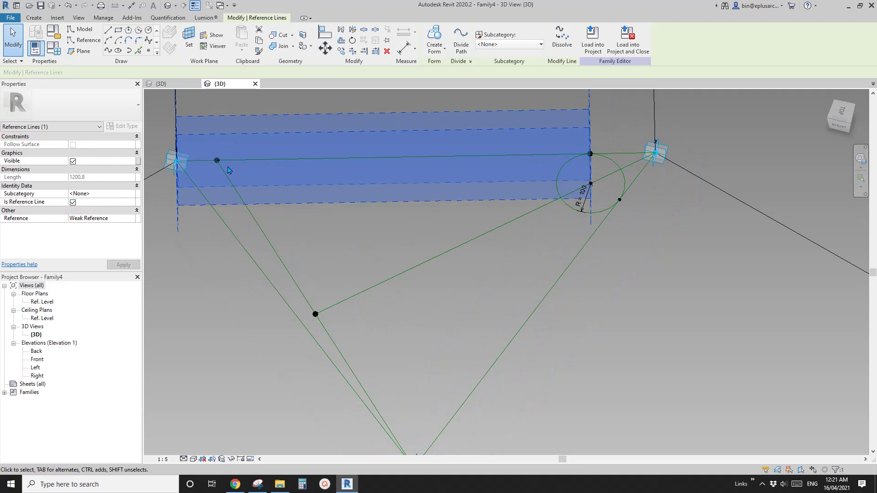
key("Escape")
Create a spline through adaptive point 3 and the circle's tangent point on line 2–3, and make it a reference line.
left_click(619, 199)
middle_click_drag(526, 320, 532, 262)
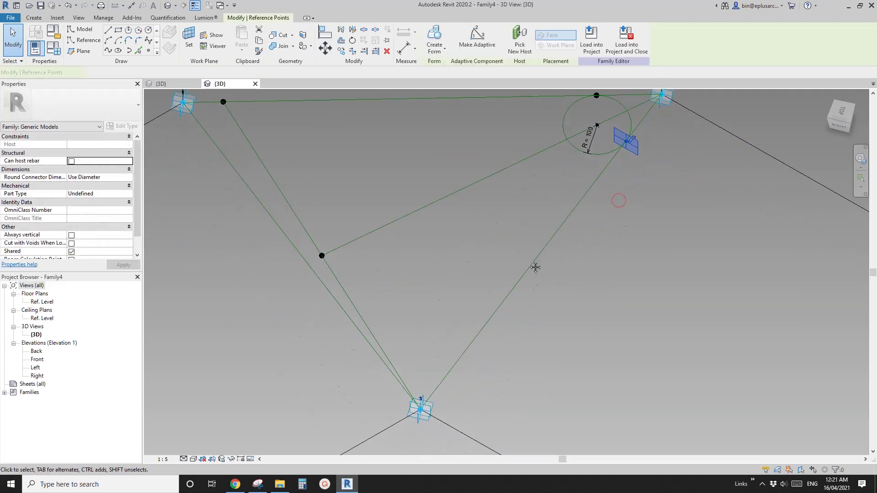
left_click(429, 397)
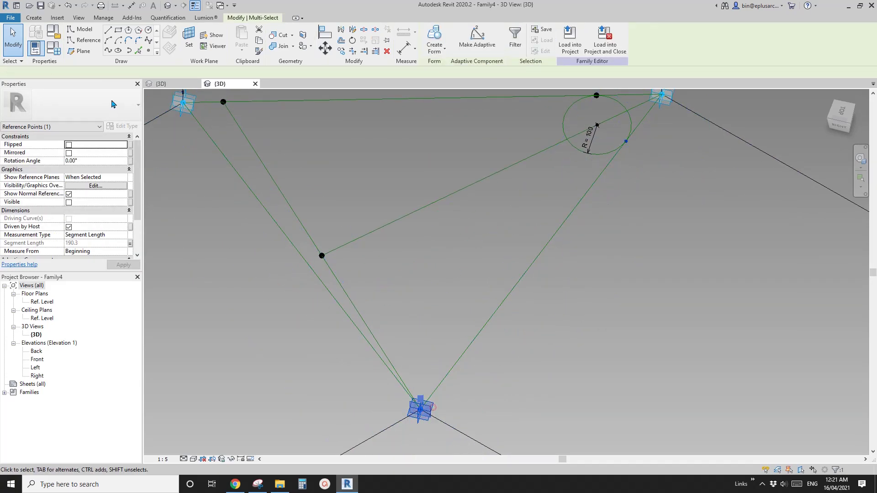
left_click(91, 127)
left_click(55, 141)
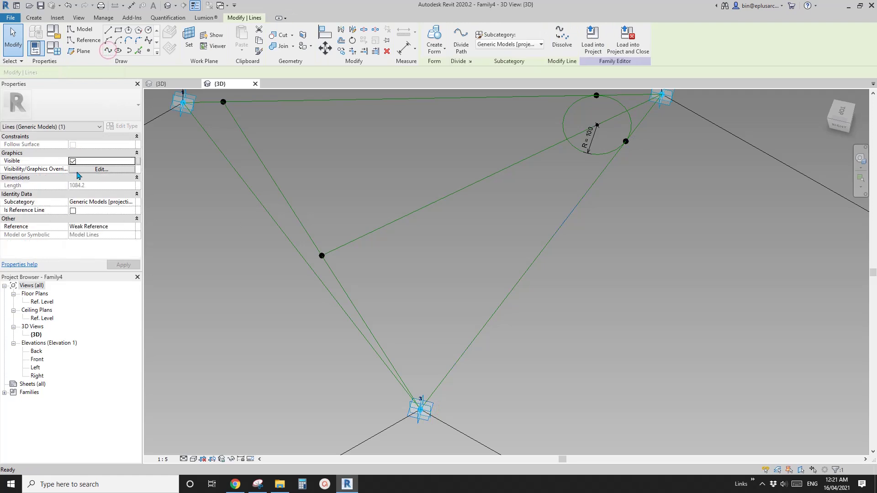
left_click(73, 211)
Draw a start-end-radius reference arc between the circle's two tangent points, bulging through the circle's quadrant towards adaptive point 2.
middle_click_drag(581, 182, 517, 190, "shift")
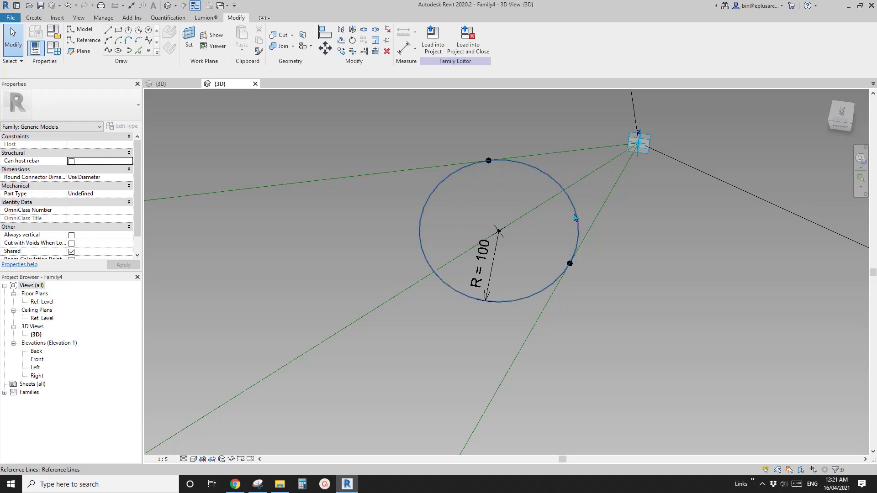
middle_click_drag(555, 224, 506, 242, "shift")
left_click(88, 40)
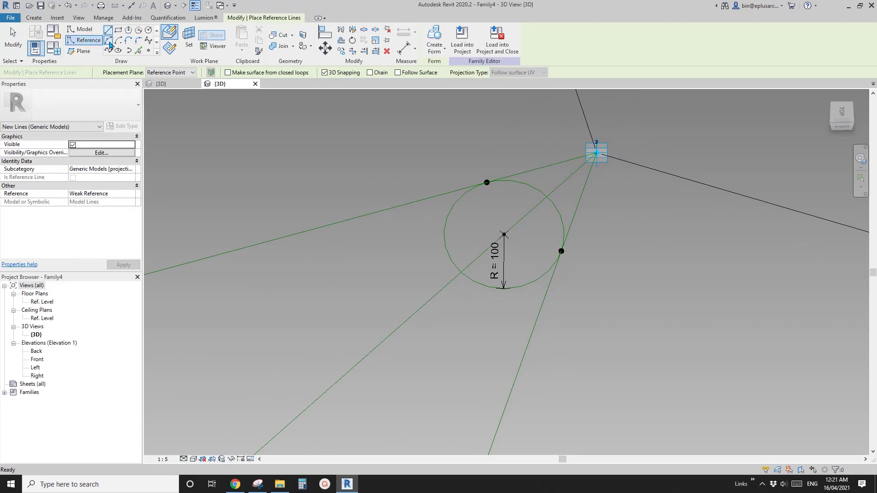
left_click(110, 43)
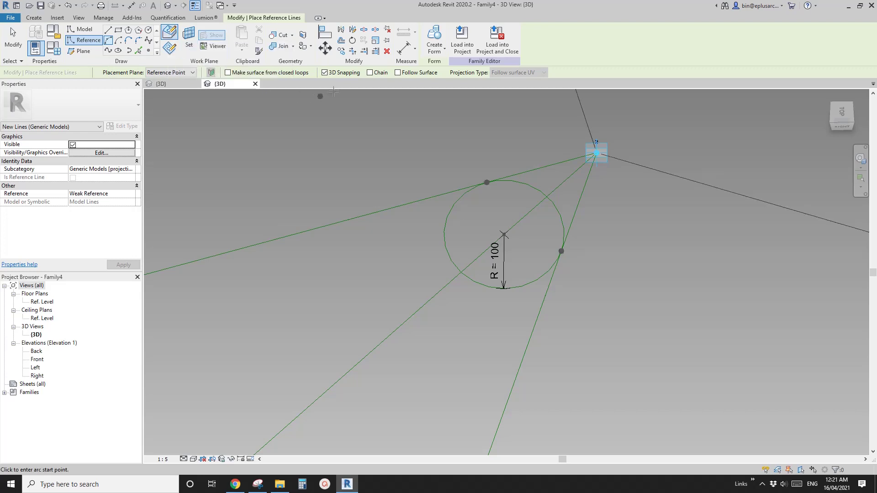
left_click(486, 182)
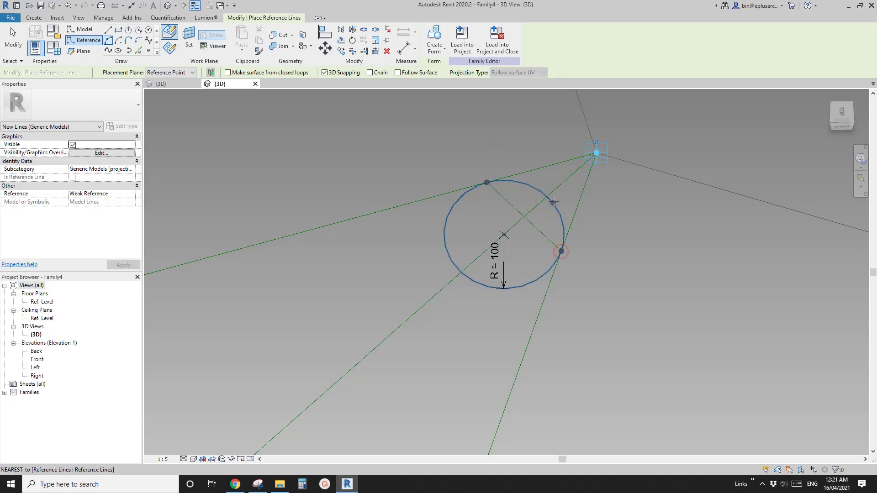
left_click(561, 251)
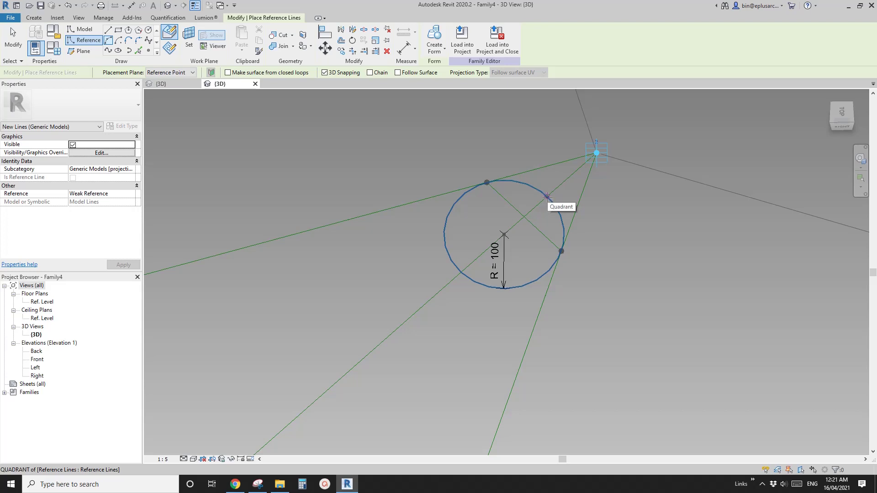
left_click(547, 196)
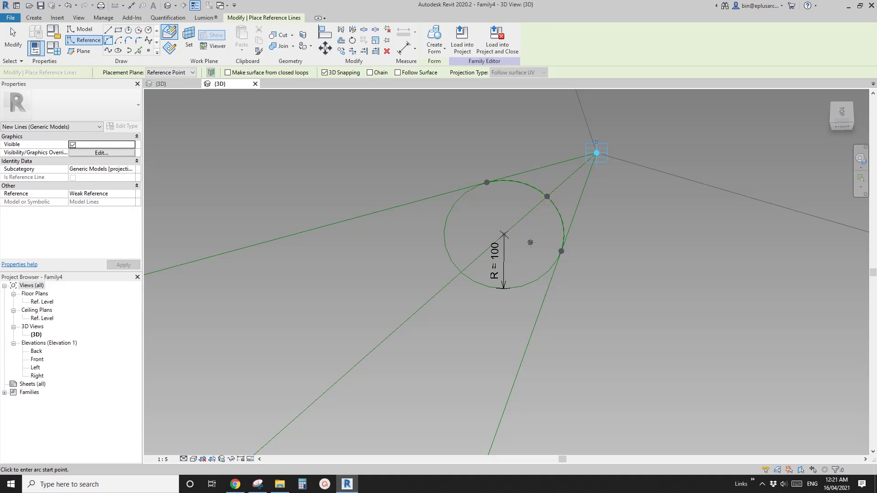
key("Escape")
key("Escape")
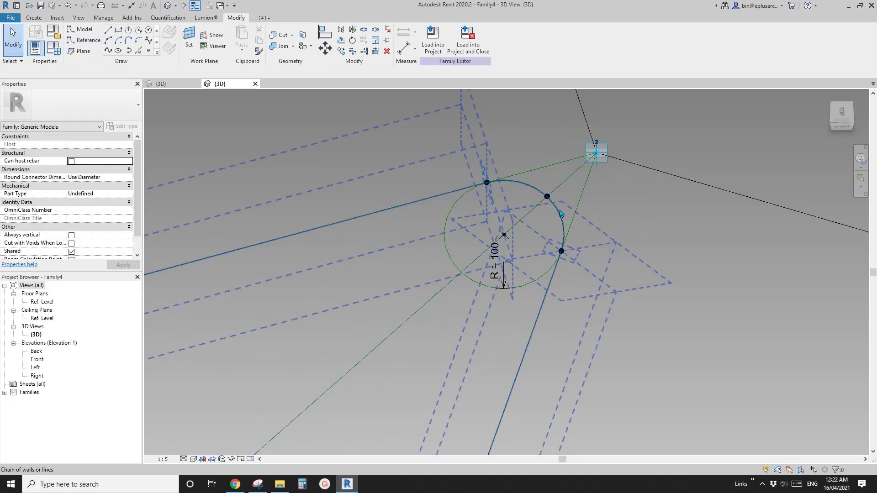
Move adaptive point 2 to flex the rounded corner path and its tangent lines.
scroll(508, 226, "down", 3)
middle_click_drag(508, 252, 516, 224)
mouse_move(516, 224)
middle_mouse_down("shift")
mouse_move(507, 245)
mouse_move(519, 240)
middle_mouse_up("shift")
scroll(507, 242, "down", 1)
left_click(545, 187)
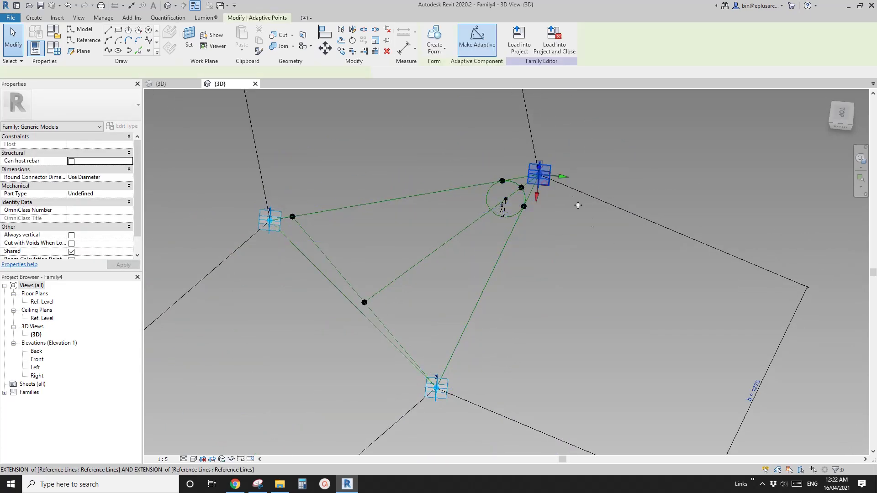
left_click_drag(546, 188, 572, 204)
scroll(462, 223, "up", 3)
middle_click_drag(442, 223, 463, 179, "shift")
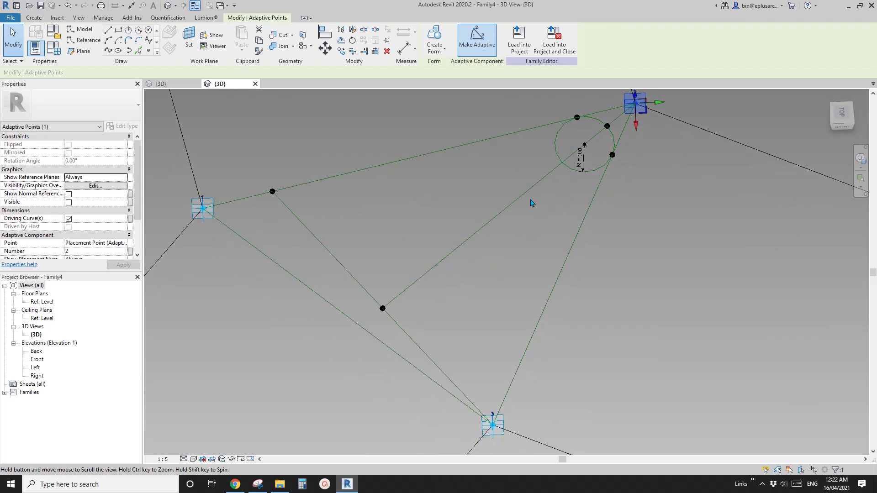
middle_click_drag(531, 201, 566, 186)
middle_click_drag(322, 166, 364, 195)
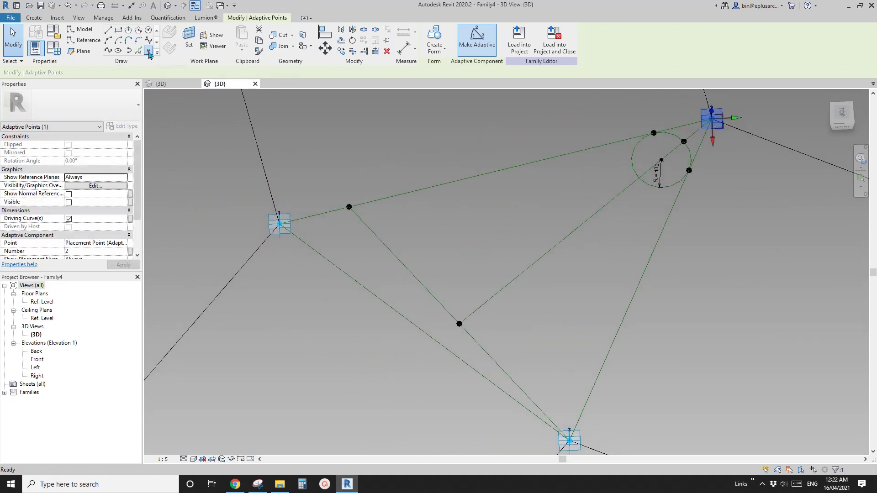
key("Escape")
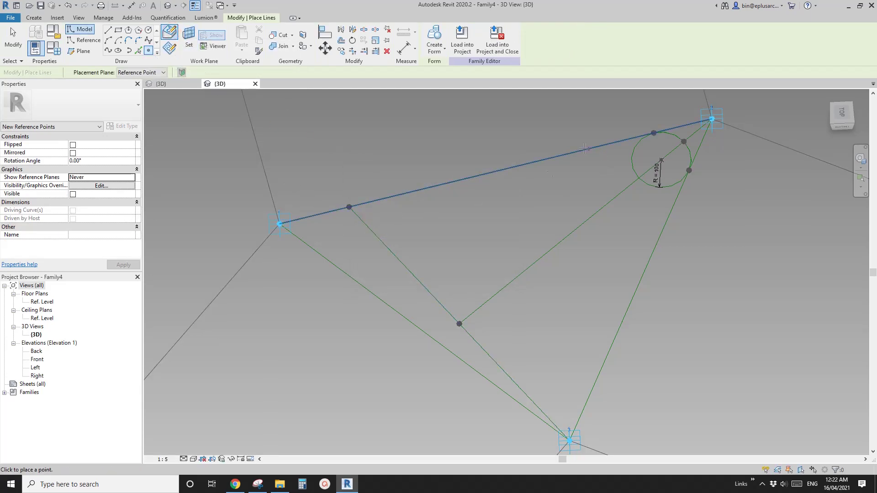
Place a reference point on the line between adaptive points 1 and 2, close to adaptive point 1.
left_click(322, 214)
scroll(317, 250, "up", 1)
middle_click_drag(317, 251, 336, 185, "shift")
scroll(354, 257, "up", 2)
middle_click_drag(354, 257, 325, 199)
Draw a reference circle with radius 20, centred on the new point and using that point's work plane perpendicular to the path.
left_click(84, 40)
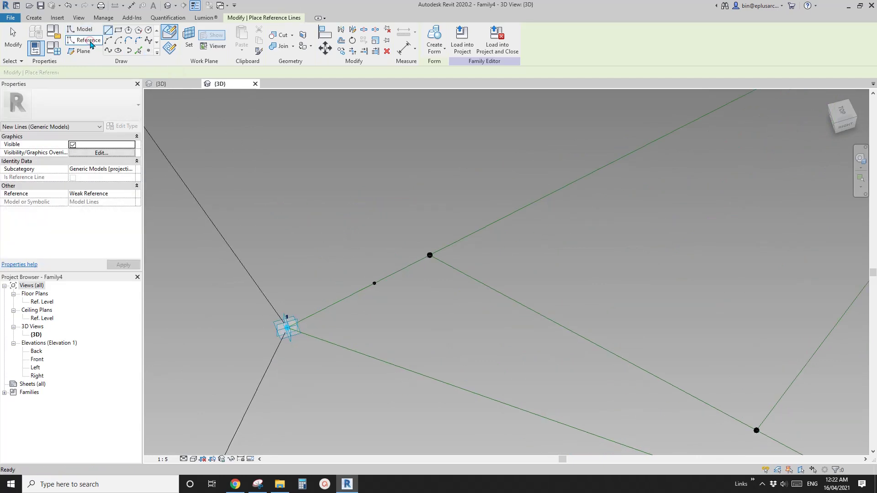
left_click(148, 30)
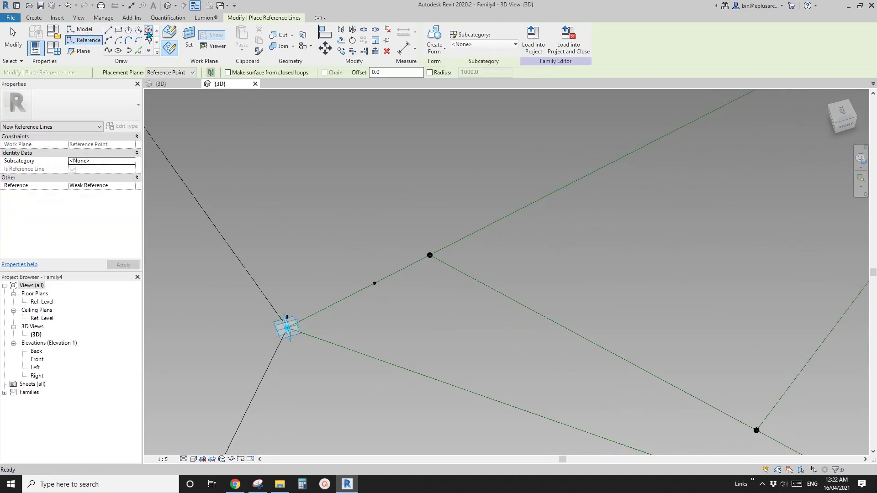
left_click(188, 39)
left_click(374, 282)
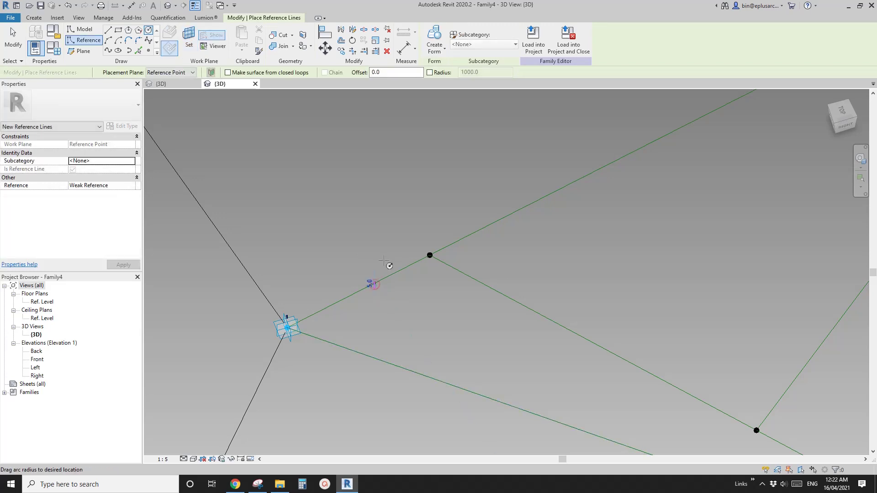
left_click(374, 283)
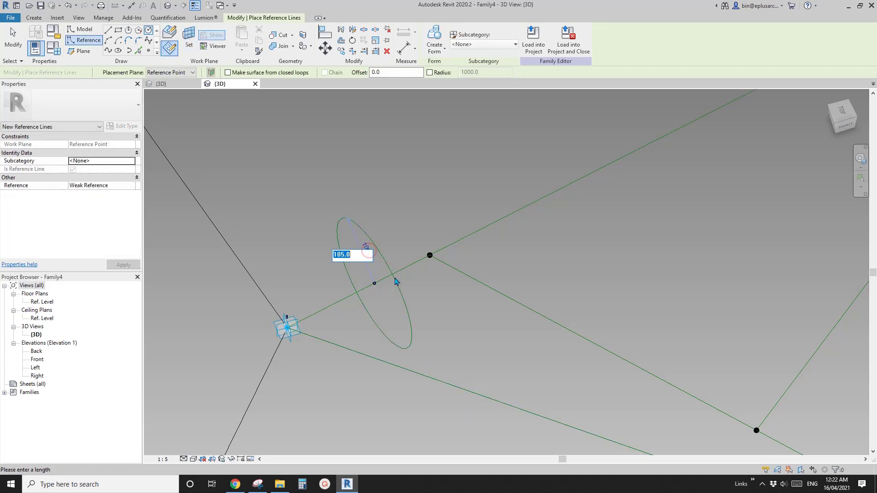
key("Return")
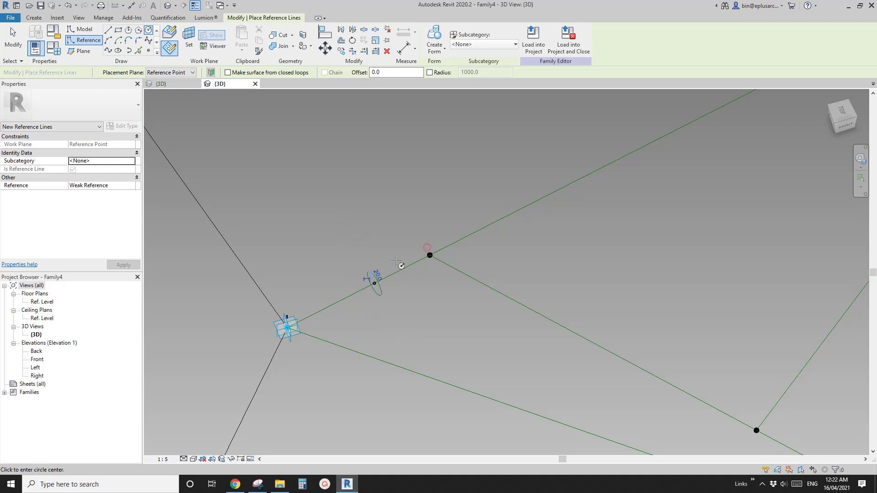
scroll(394, 279, "down", 2)
key("Escape")
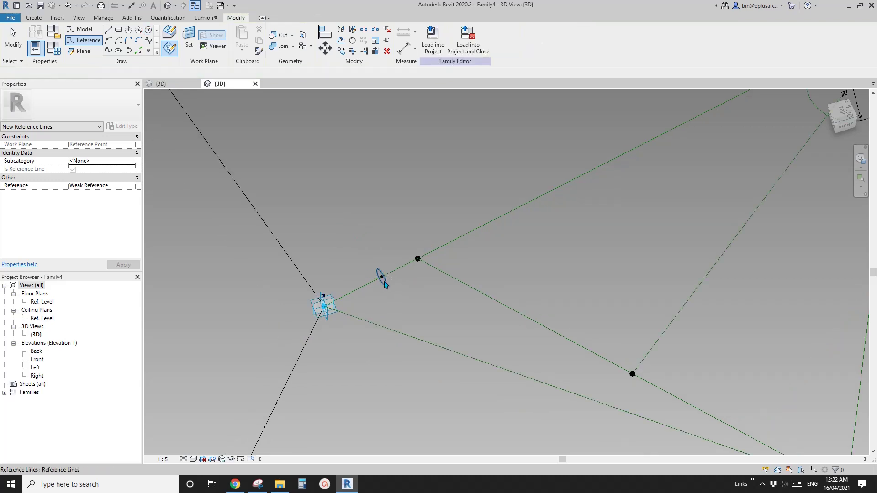
Create a solid form by sweeping the small profile circle along the chain of two reference lines and the corner arc.
left_click(383, 280)
scroll(384, 278, "down", 2)
middle_click_drag(444, 286, 367, 255, "shift")
left_click(364, 230)
scroll(365, 225, "down", 2)
key("Tab")
key("Tab")
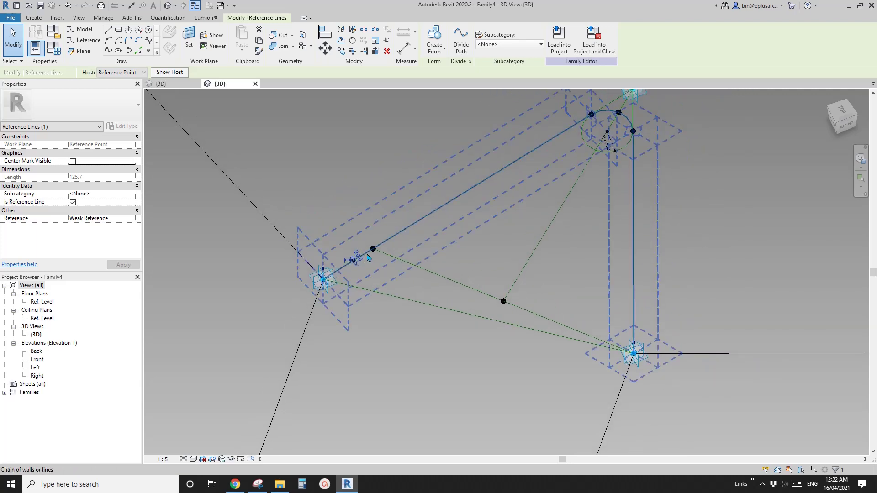
left_click(365, 250)
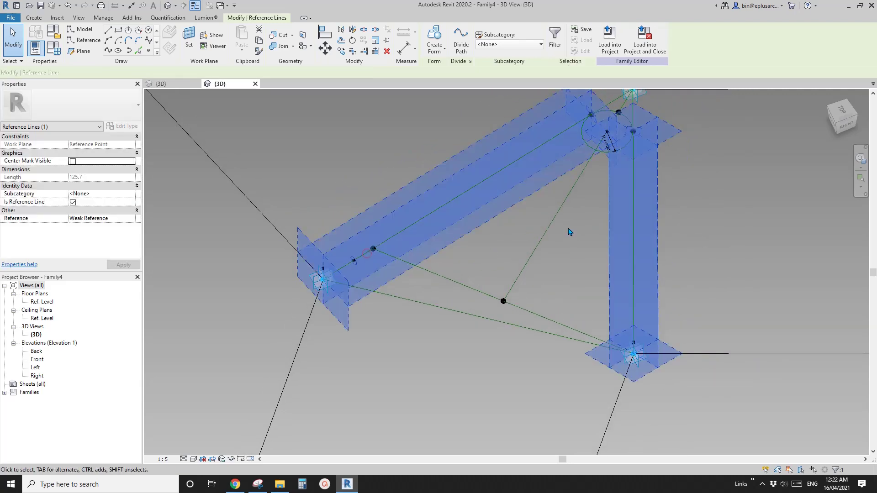
middle_click_drag(514, 231, 479, 276)
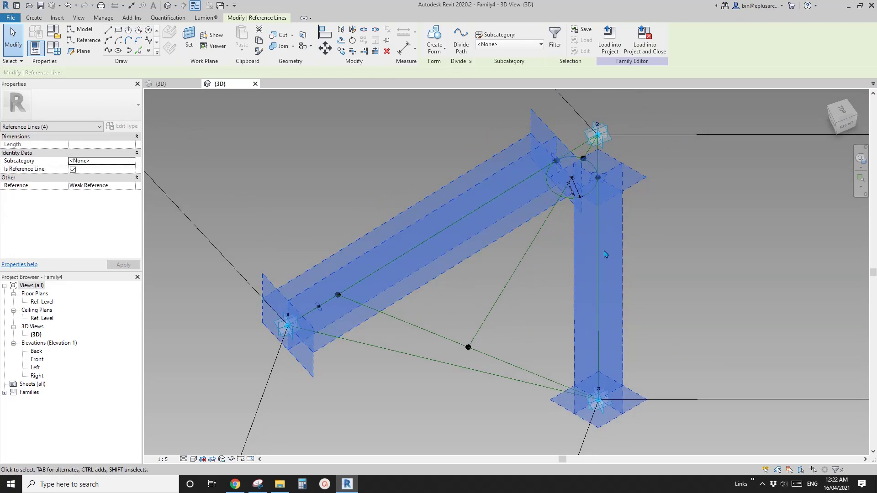
scroll(605, 255, "down", 1)
left_click(434, 37)
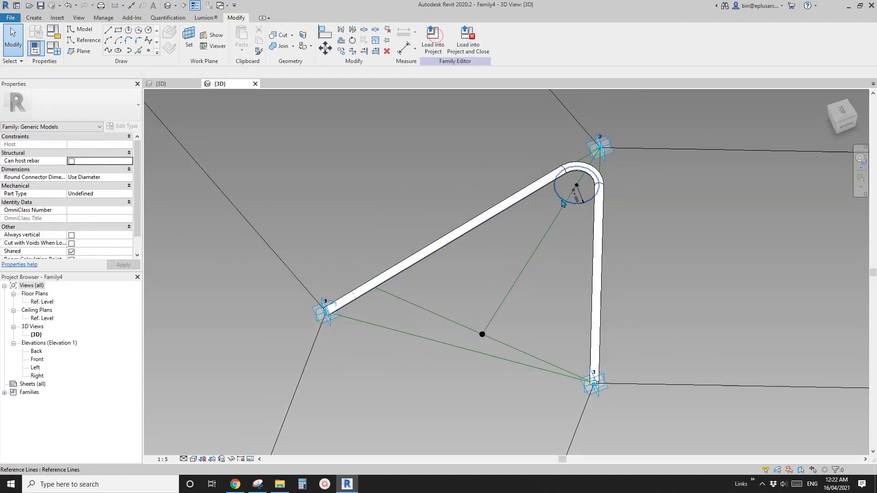
Move adaptive points 2 and 3 in the horizontal plane to flex the bent tube.
middle_click_drag(562, 203, 589, 239, "shift")
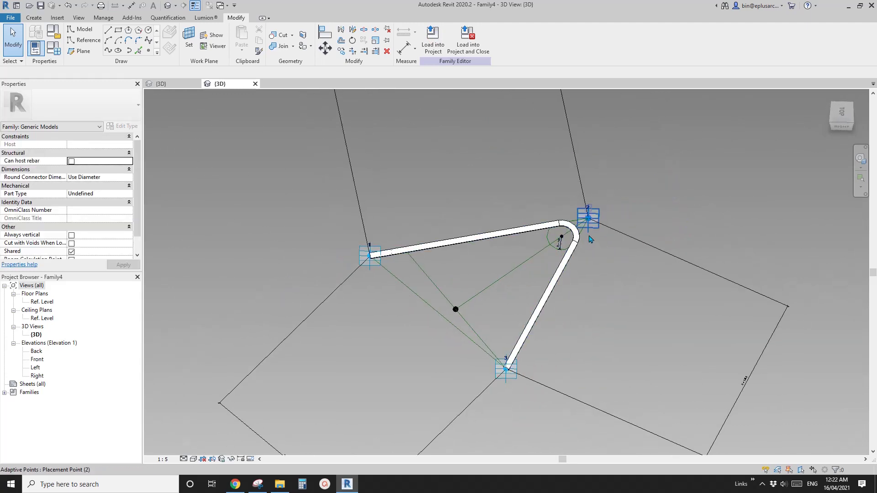
left_click(594, 234)
left_click_drag(531, 230, 537, 240)
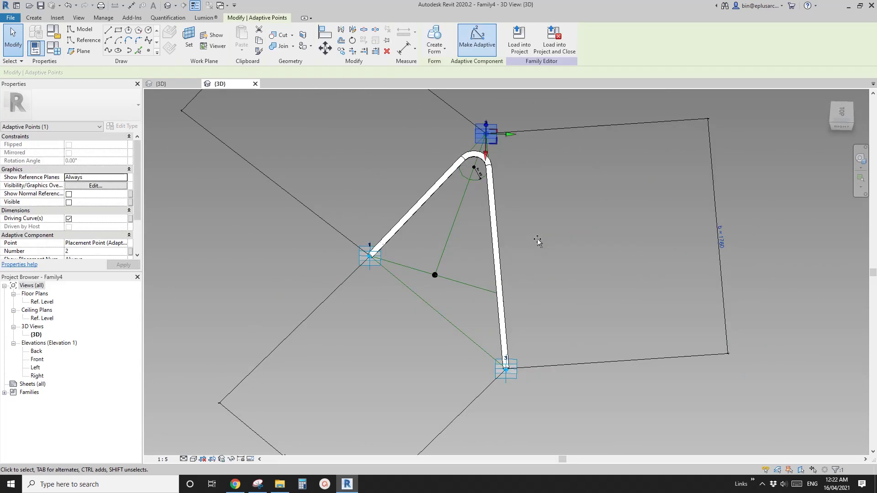
left_click_drag(497, 147, 599, 195)
left_click(505, 369)
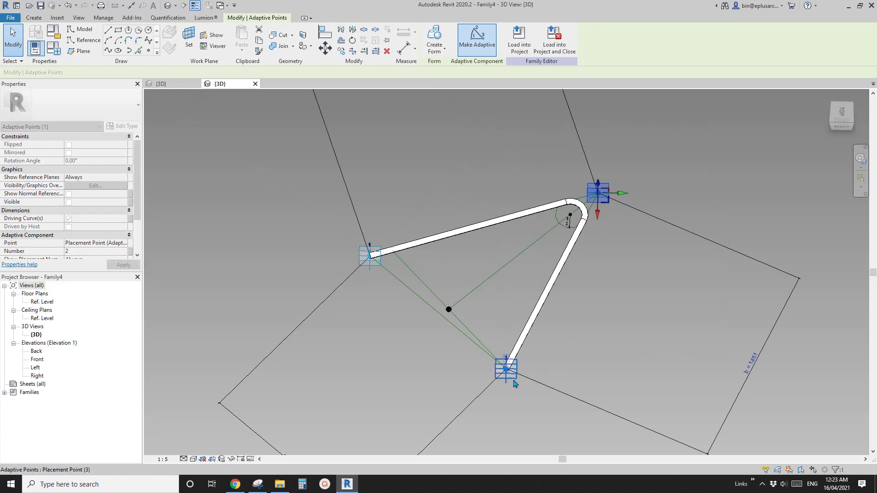
left_click_drag(506, 369, 406, 386)
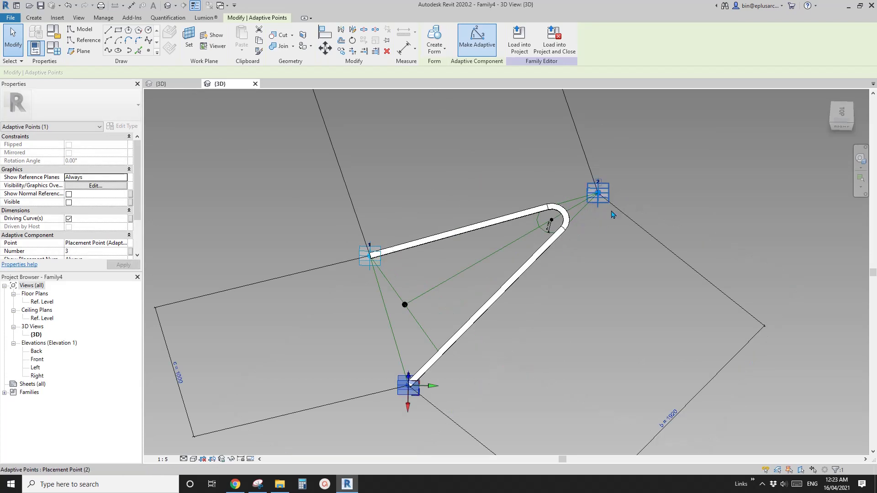
Raise adaptive point 2 well above points 1 and 3 and shift it sideways to test the tube in 3D.
middle_click_drag(594, 205, 591, 315, "shift")
left_click(594, 310)
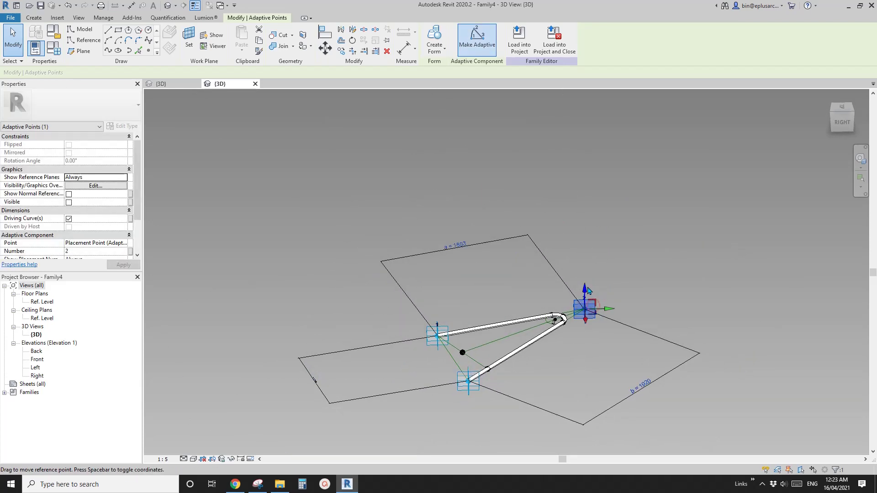
left_click_drag(587, 289, 581, 225)
left_click_drag(567, 176, 567, 176)
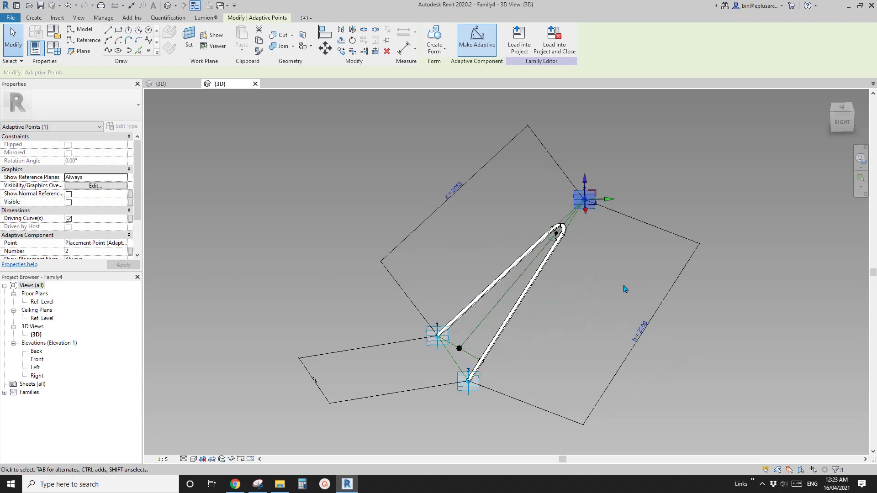
middle_click_drag(624, 288, 503, 309, "shift")
left_click_drag(600, 210, 517, 160)
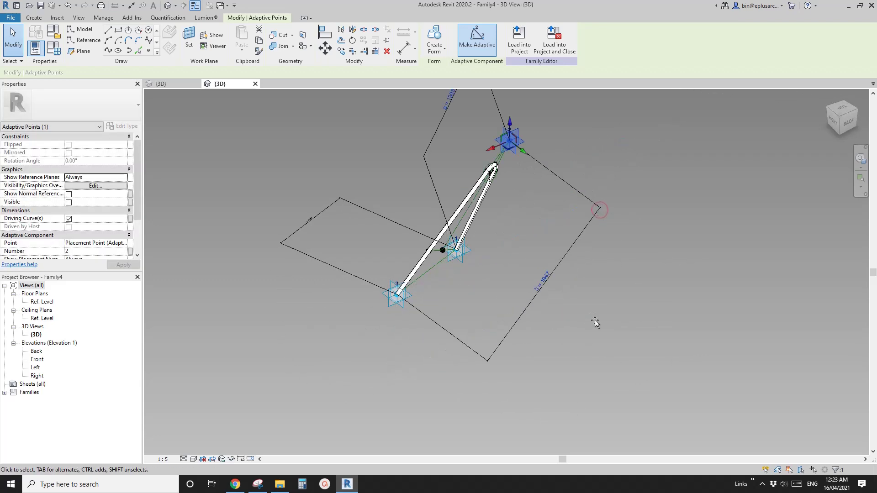
middle_click_drag(489, 275, 596, 251, "shift")
scroll(544, 132, "up", 1)
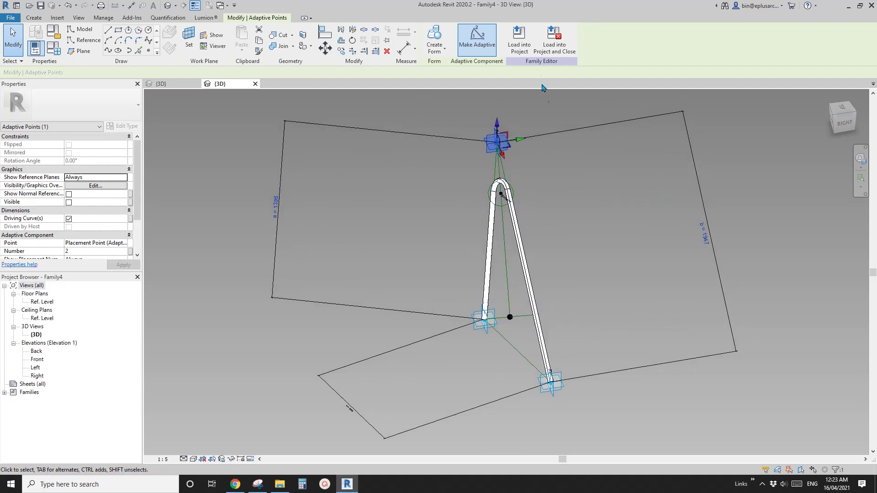
Load the tube family into Family3 and place it through the middle-line node, the next vertical's top node and the following vertical's middle-line node.
left_click(526, 48)
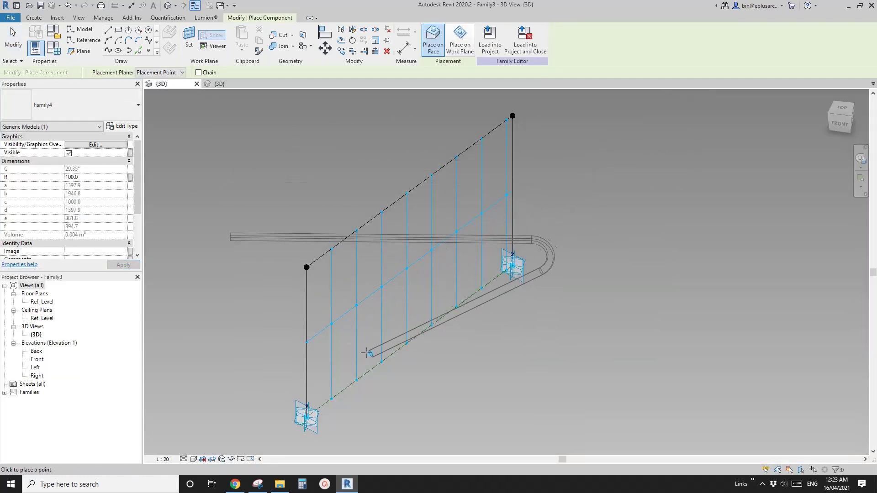
middle_click_drag(363, 353, 326, 301, "shift")
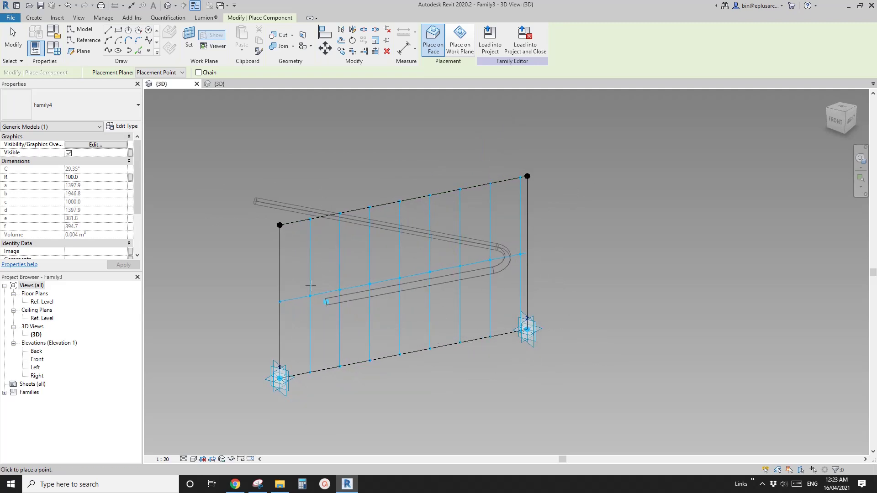
scroll(310, 286, "up", 4)
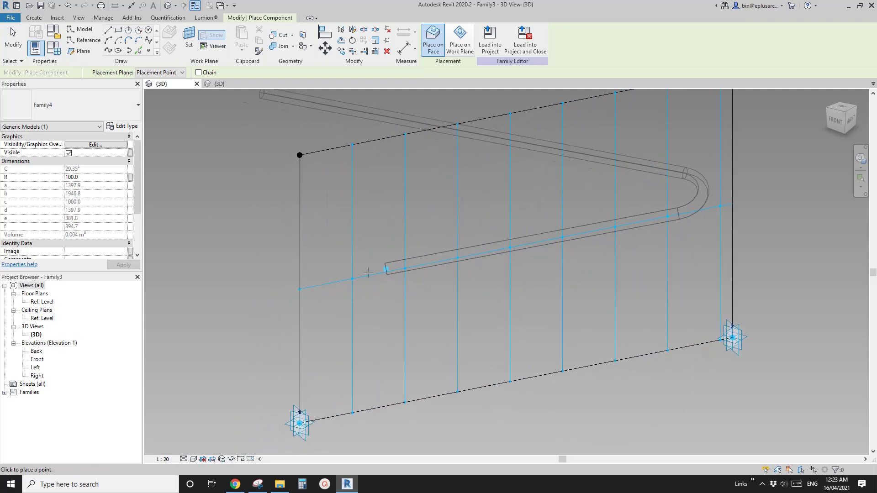
middle_click_drag(368, 273, 349, 298)
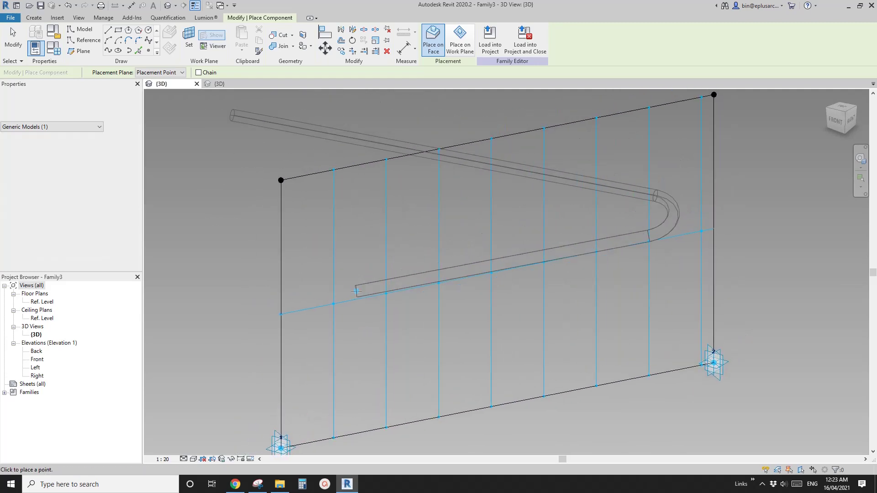
left_click(334, 303)
left_click(438, 283)
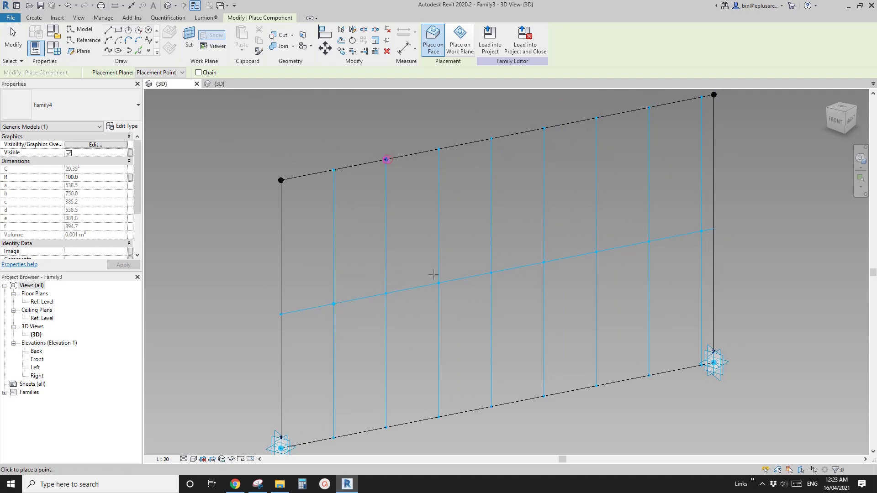
middle_click_drag(465, 295, 386, 303)
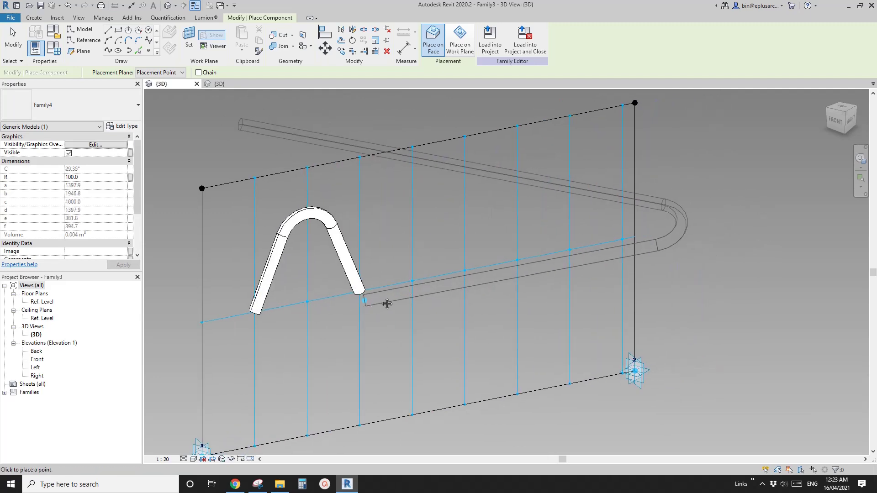
left_click(467, 137)
key("Escape")
key("Escape")
left_click(441, 225)
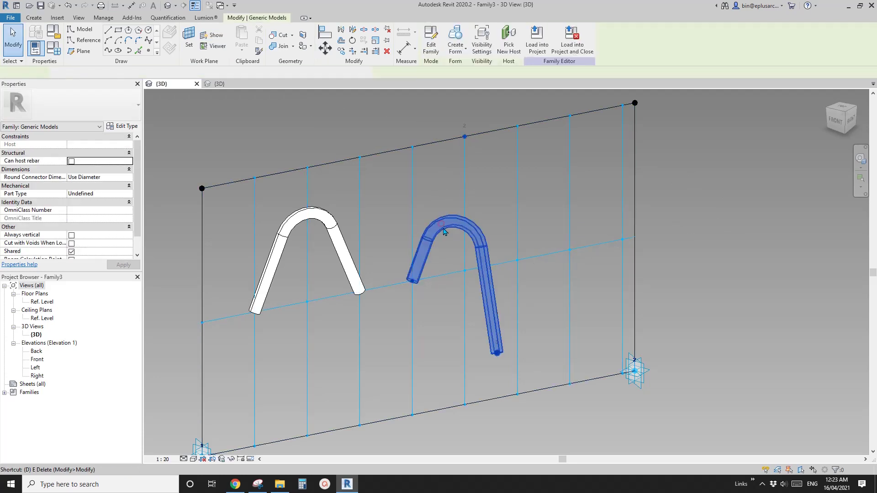
key("Delete")
Place a second tube two divisions after the first, through a middle-line node, the next vertical's top node and the following vertical's middle-line node.
middle_click_drag(441, 224, 409, 278)
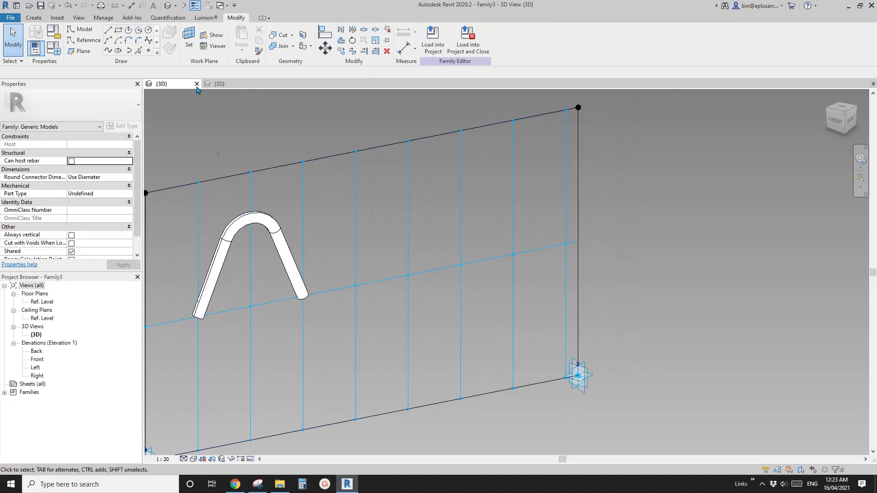
left_click(34, 18)
left_click(245, 39)
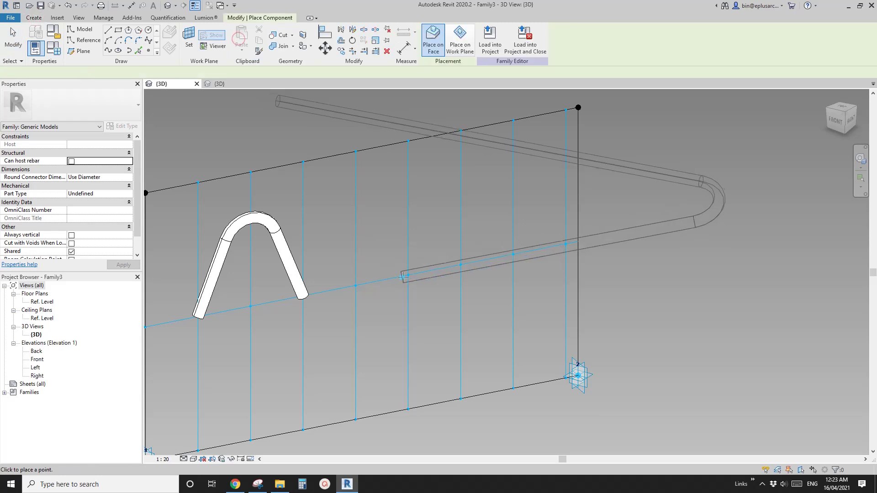
left_click(408, 274)
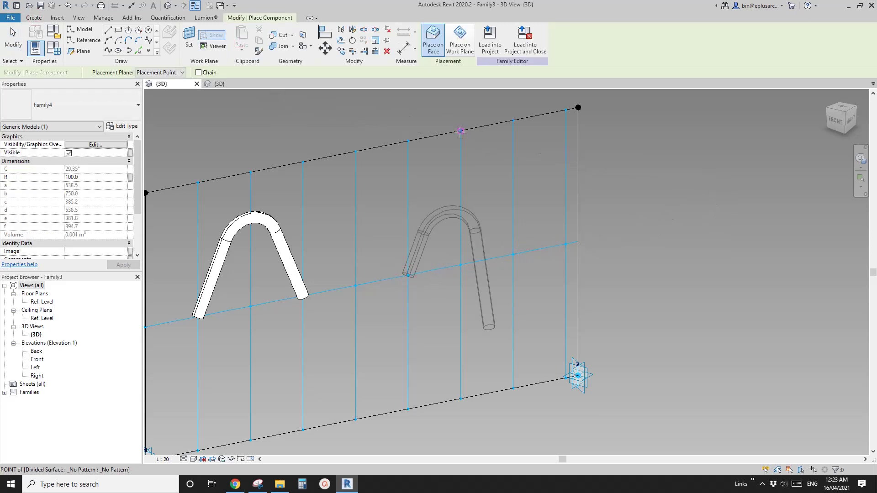
left_click(512, 254)
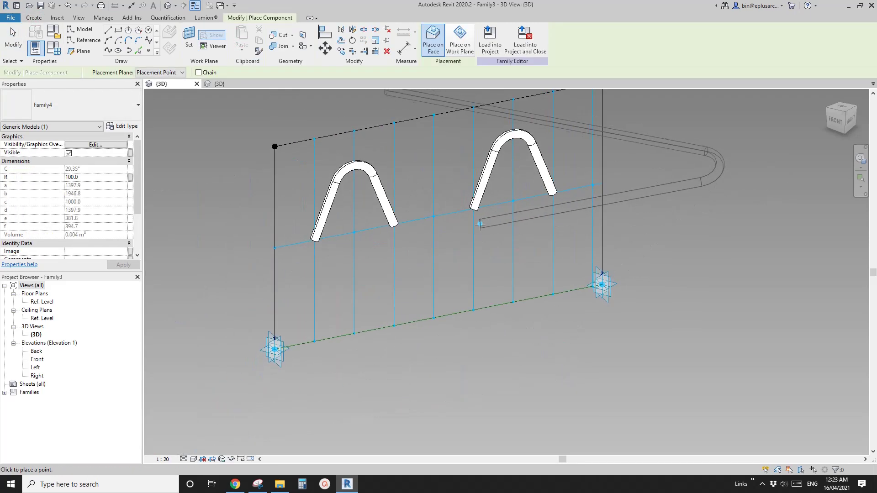
key("Escape")
key("Escape")
Move adaptive point 2 farther away from point 1 to lengthen the divided frame.
scroll(553, 350, "down", 2)
left_click(568, 365)
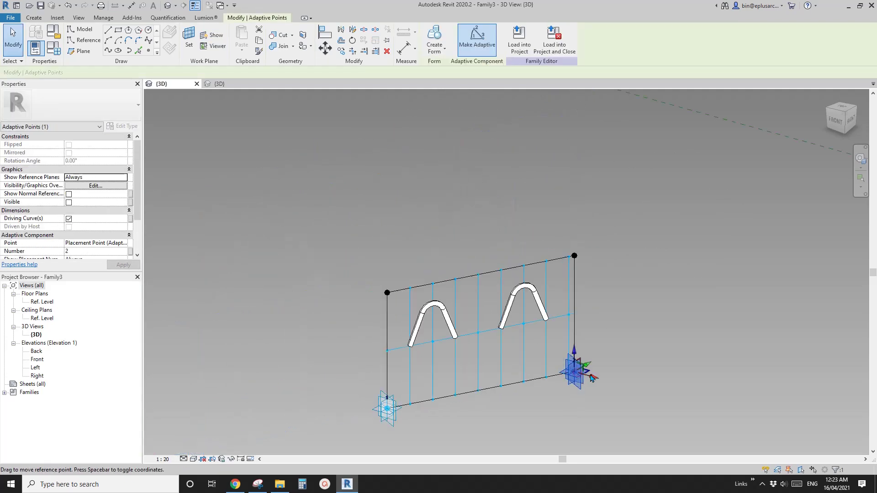
scroll(529, 368, "down", 3)
left_click_drag(529, 368, 731, 316)
key("Escape")
Repeat the two placed tubes together along the whole divided surface.
left_click(490, 318)
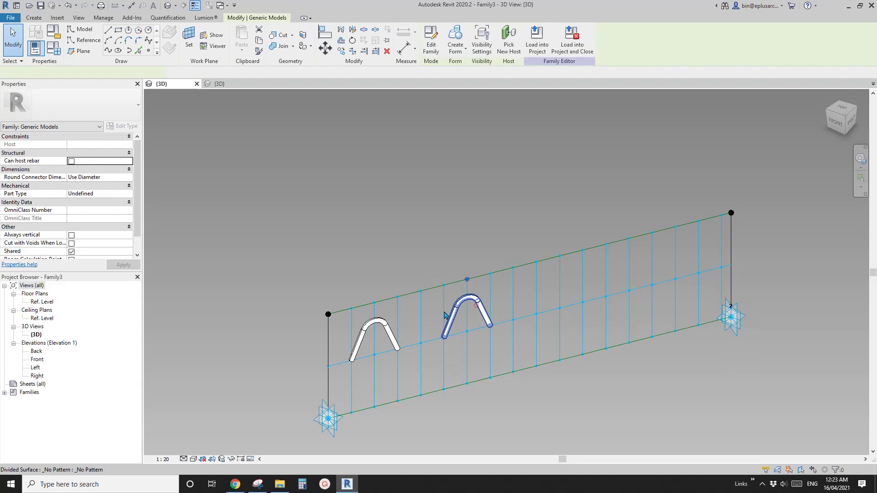
left_click(381, 321, "ctrl")
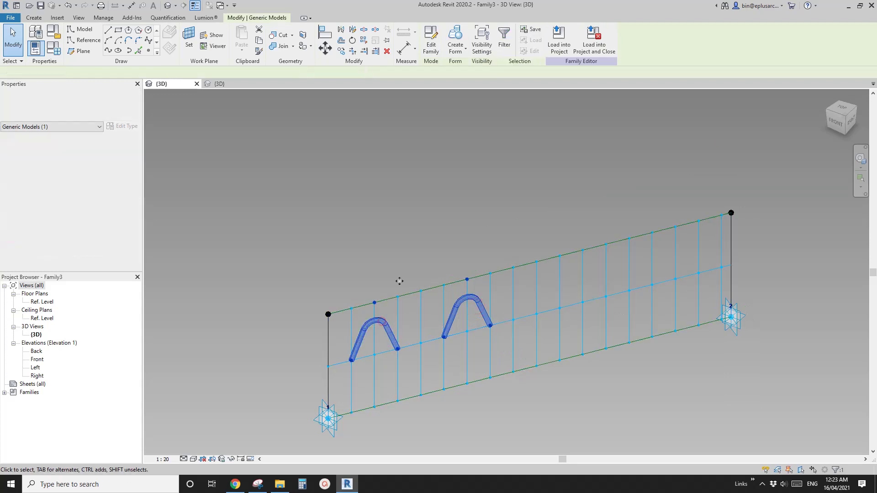
left_click(363, 45)
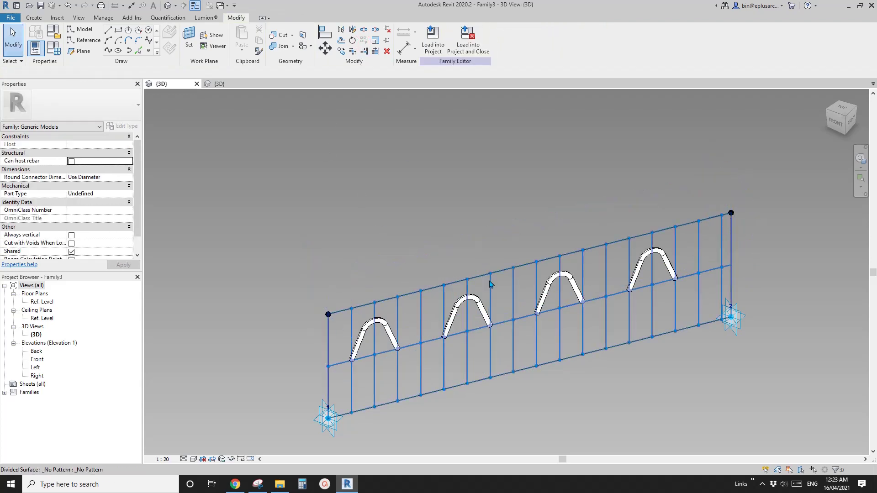
Try a V-grid distance of 100 on the divided surface, and undo the change.
left_click(484, 267)
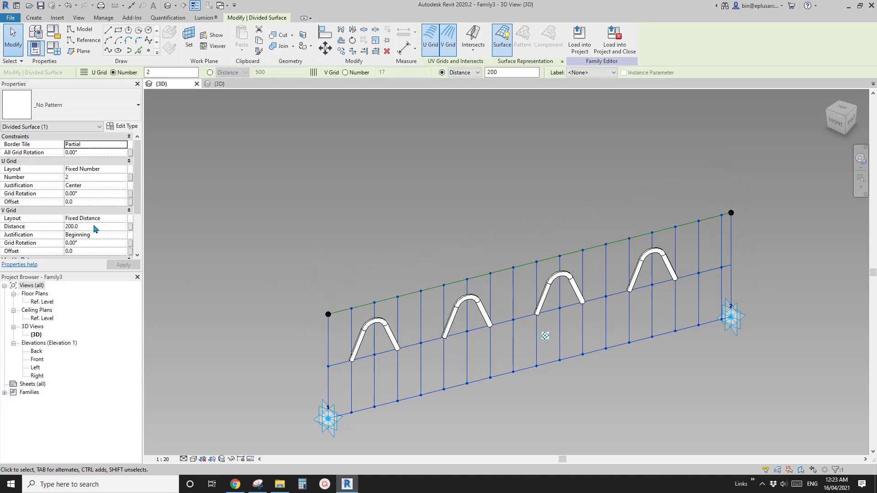
left_click(94, 226)
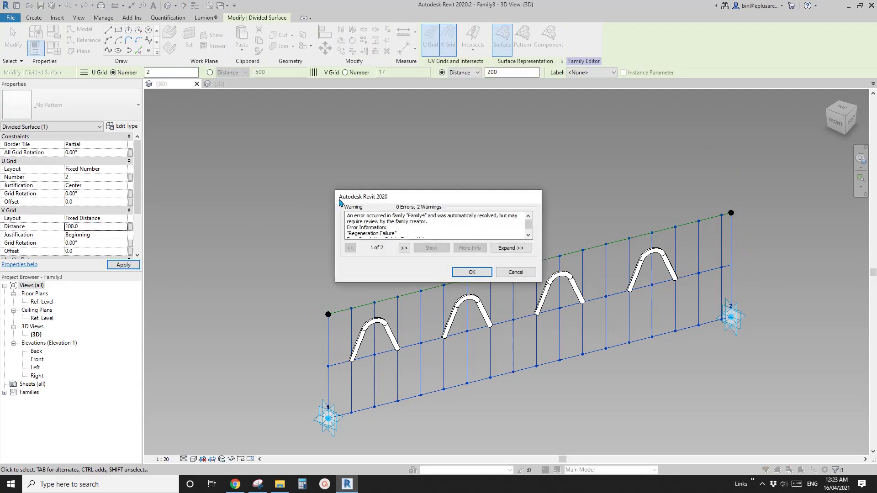
left_click(483, 272)
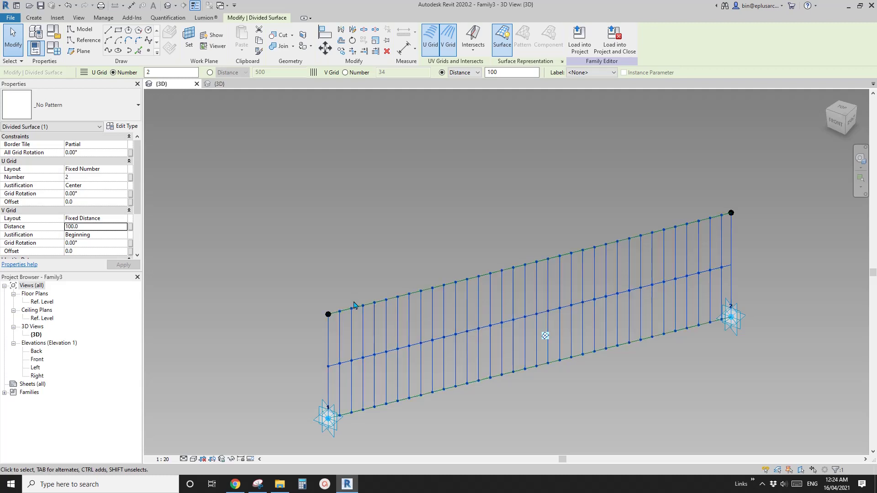
key("ctrl+z")
Check the tube repeater's type properties and the instance dimensions of a single repeated tube.
left_click(388, 325)
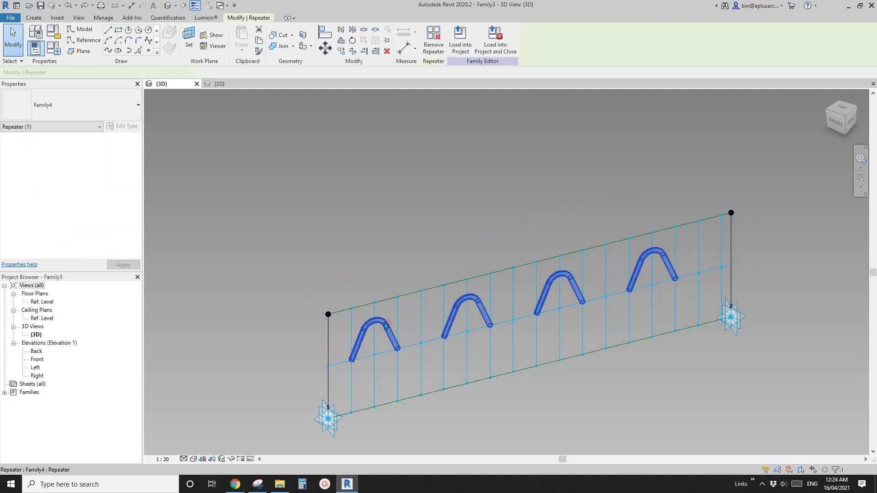
left_click(126, 128)
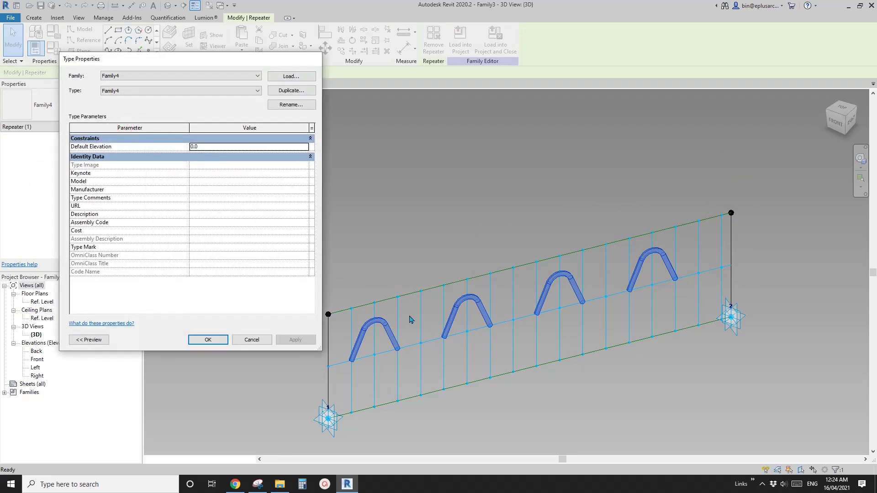
key("Escape")
left_click(388, 327)
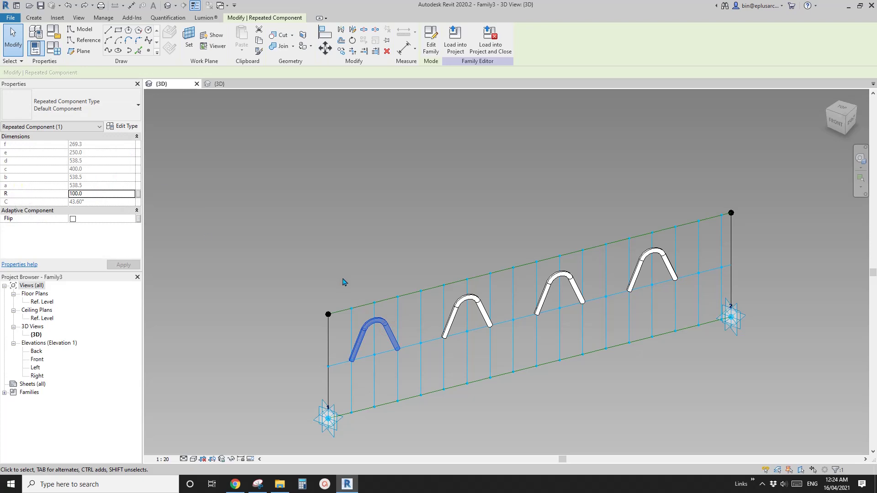
key("Escape")
Open the repeated tube's family for editing and make its radius parameter R a type parameter.
left_click(389, 330)
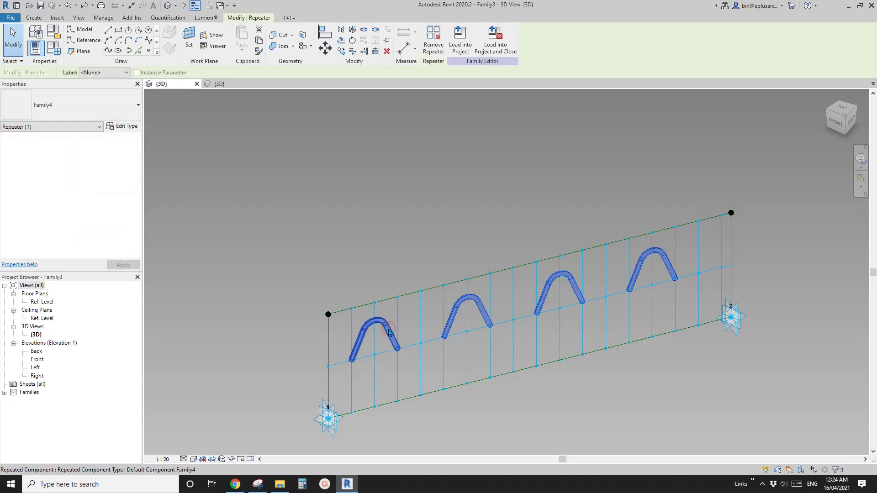
left_click(389, 329)
left_click(430, 45)
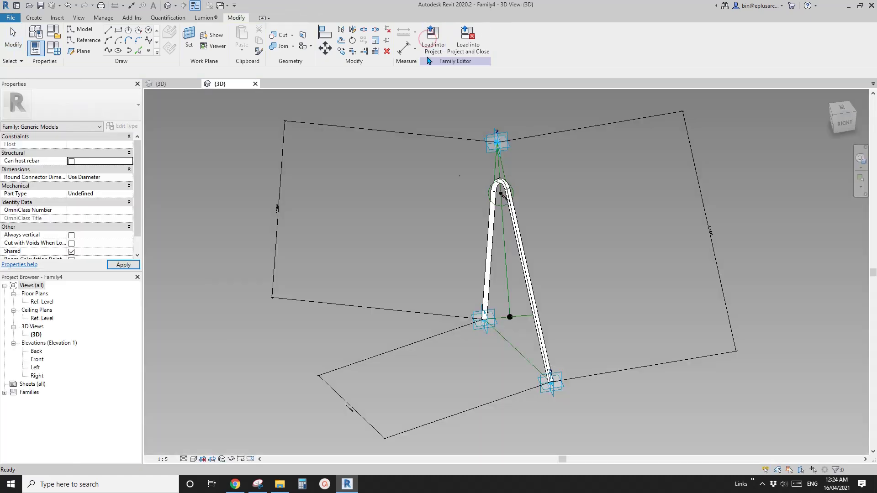
left_click(53, 47)
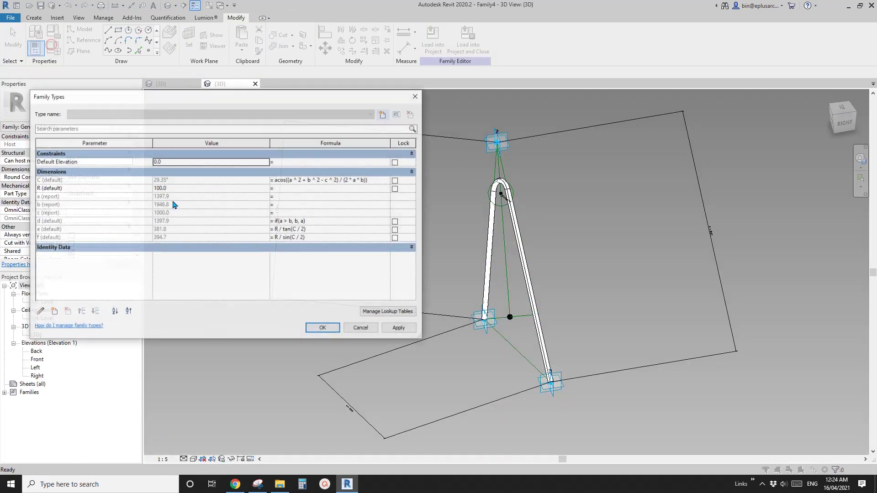
left_click(90, 188)
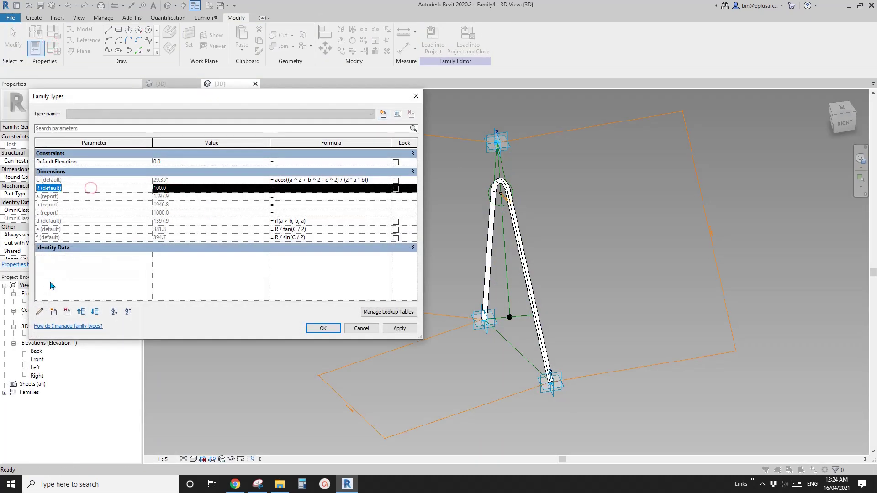
left_click(43, 314)
left_click(630, 243)
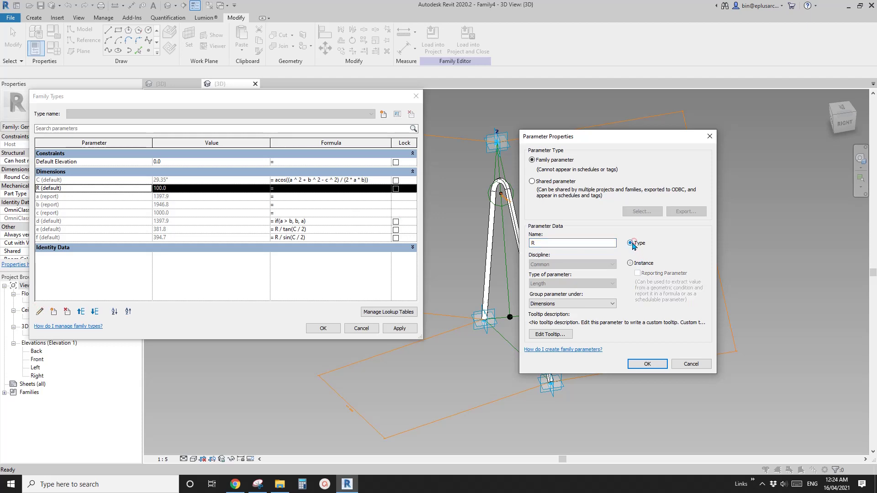
left_click(647, 363)
left_click(323, 327)
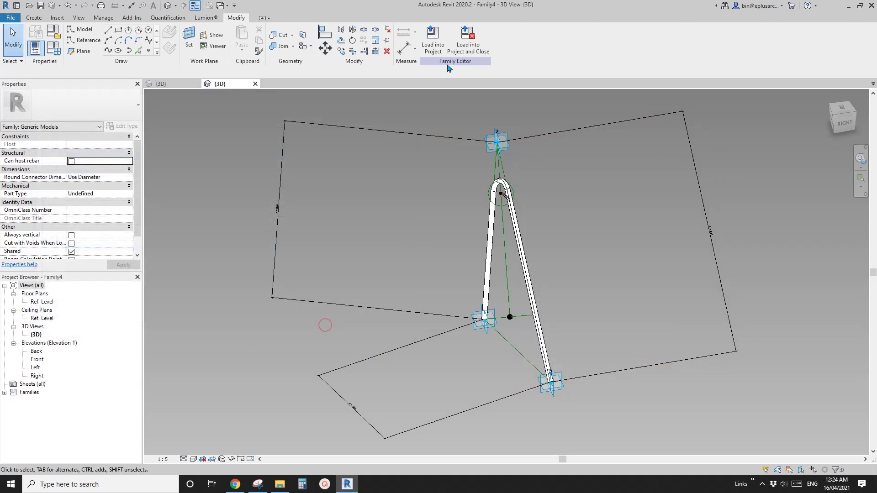
Load the edited tube family back into Family3, replacing the existing version, and close the family.
left_click(474, 44)
left_click(454, 243)
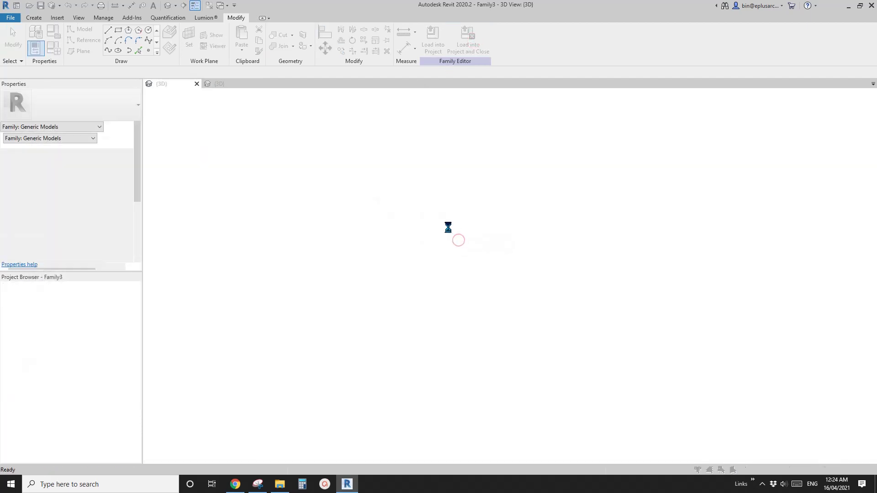
left_click(446, 213)
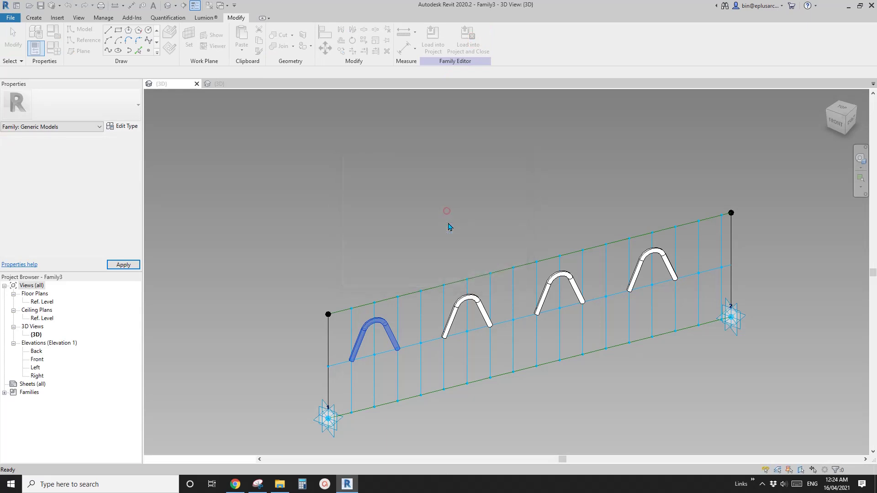
Set the type parameter R of the repeated tubes to 30.
left_click(388, 326)
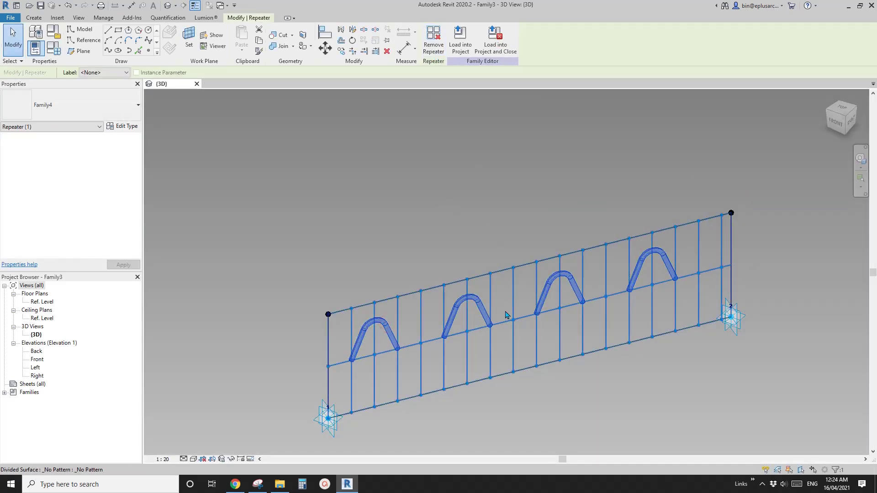
key("Escape")
left_click(391, 327)
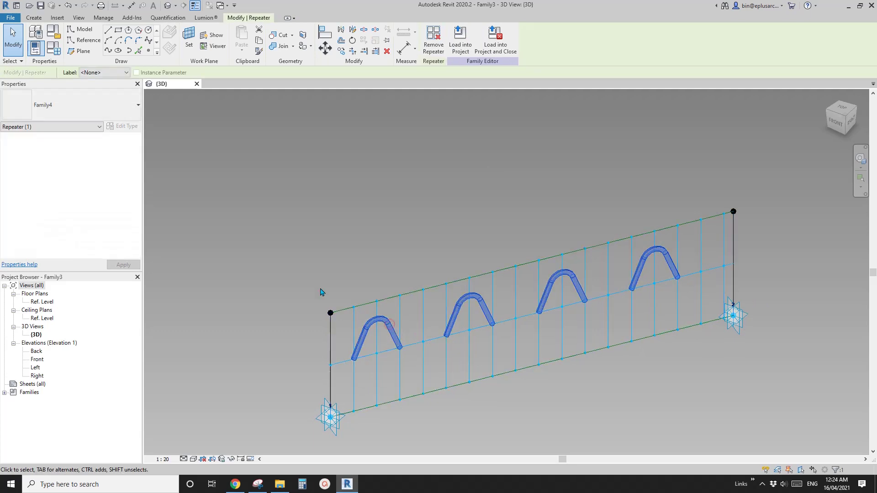
left_click(124, 129)
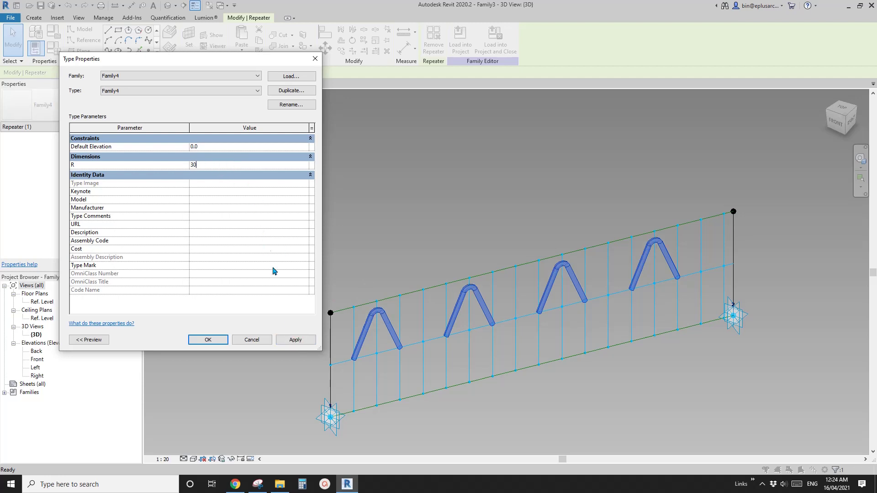
left_click(220, 341)
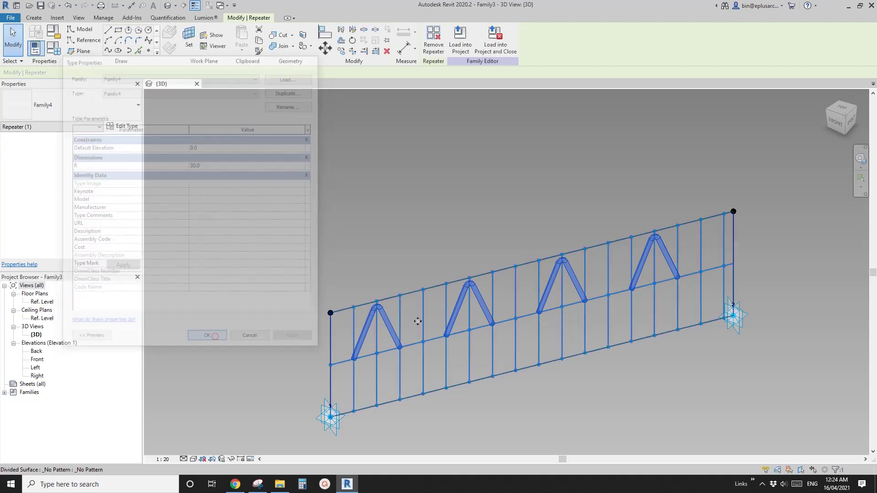
Set the divided surface's V-grid distance to 100.
left_click(449, 288)
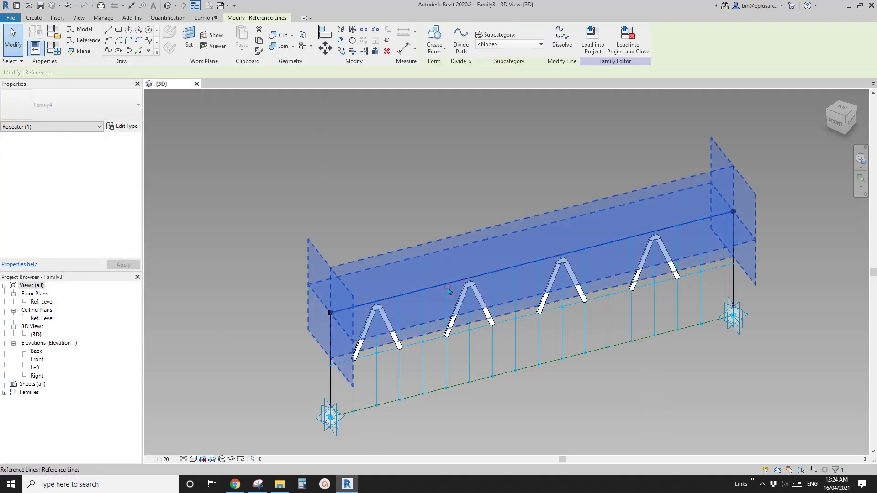
key("Escape")
left_click(446, 292)
left_click(96, 227)
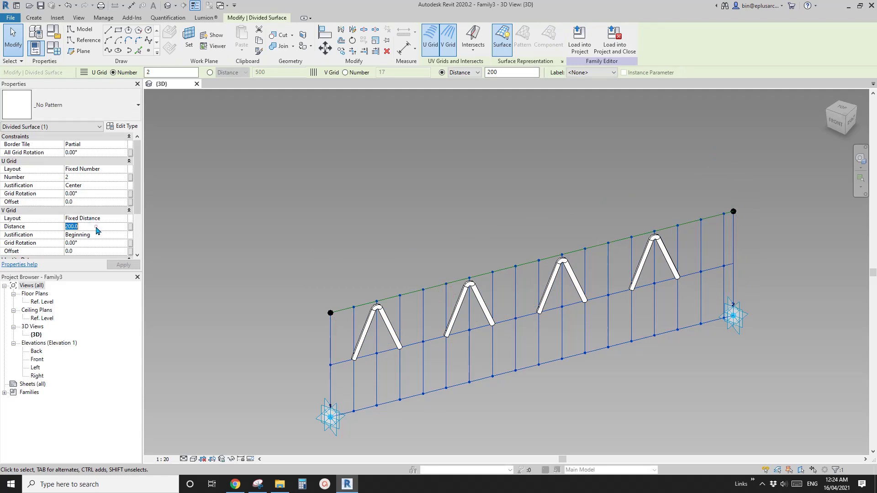
type("100.0")
left_click(126, 266)
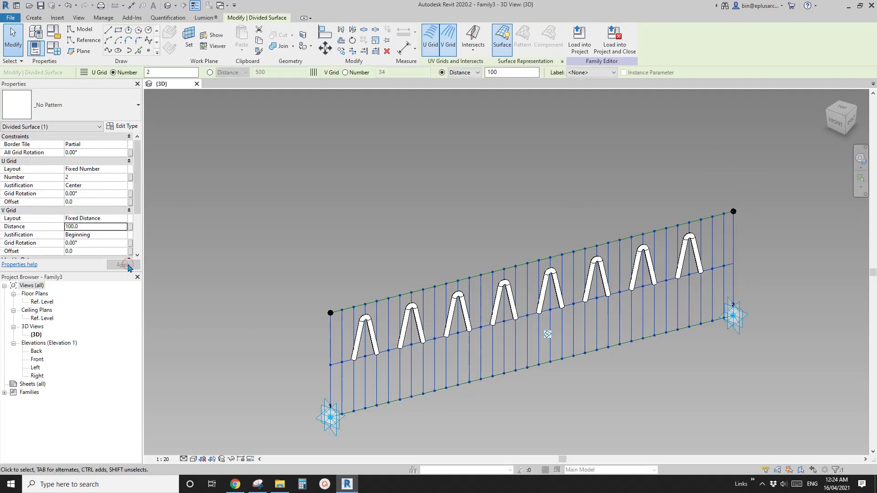
Examine the repeated tubes and their spacing on the divided surface from the front, from below and close up.
middle_click_drag(510, 196, 480, 186)
middle_click_drag(464, 218, 377, 208, "shift")
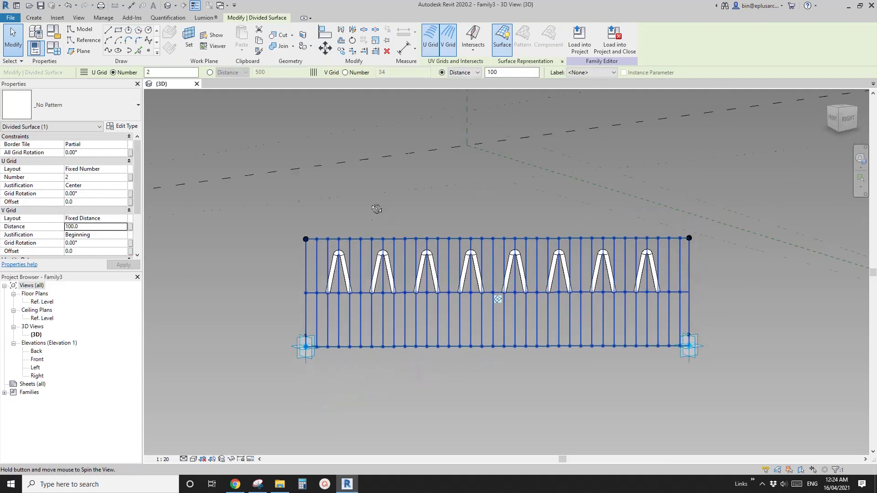
scroll(366, 245, "up", 2)
left_click(335, 273)
middle_click_drag(335, 272, 317, 221, "shift")
scroll(378, 303, "up", 1)
key("Escape")
key("Tab")
left_click(330, 248)
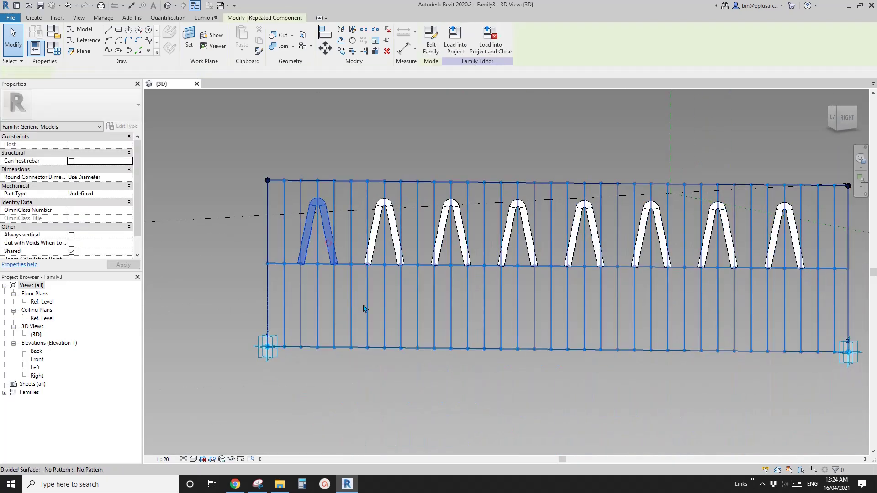
mouse_move(364, 308)
middle_mouse_down("shift")
mouse_move(366, 179)
mouse_move(372, 311)
middle_mouse_up("shift")
scroll(373, 312, "down", 2)
left_click(392, 370)
middle_click_drag(393, 370, 407, 287)
left_click(383, 251)
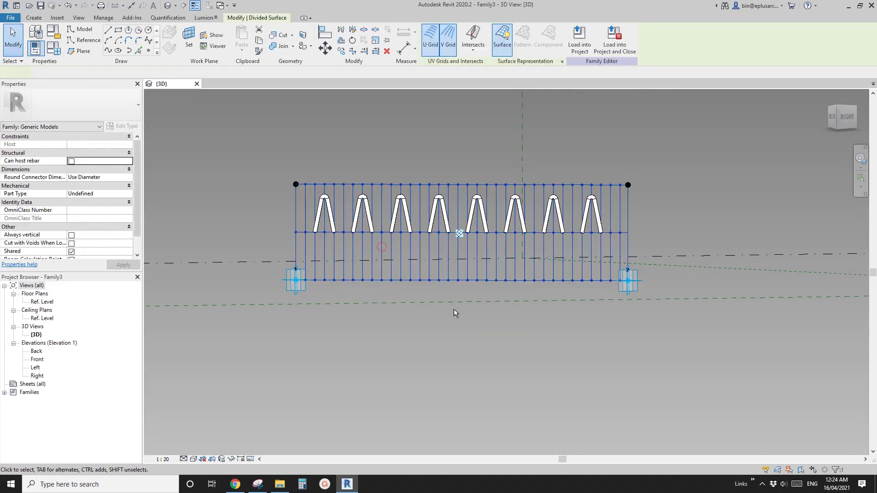
middle_click_drag(453, 308, 347, 265, "shift")
scroll(318, 256, "up", 2)
scroll(318, 256, "up", 3)
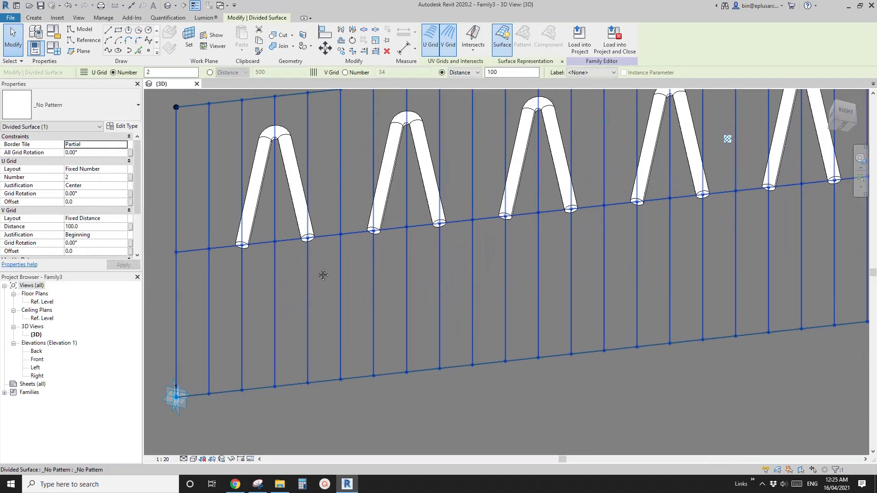
Place two downward-pointing Family4 tubes on the divided surface, bridging neighbouring upward tubes through the bottom-edge nodes.
key("Escape")
left_click(35, 18)
left_click(245, 36)
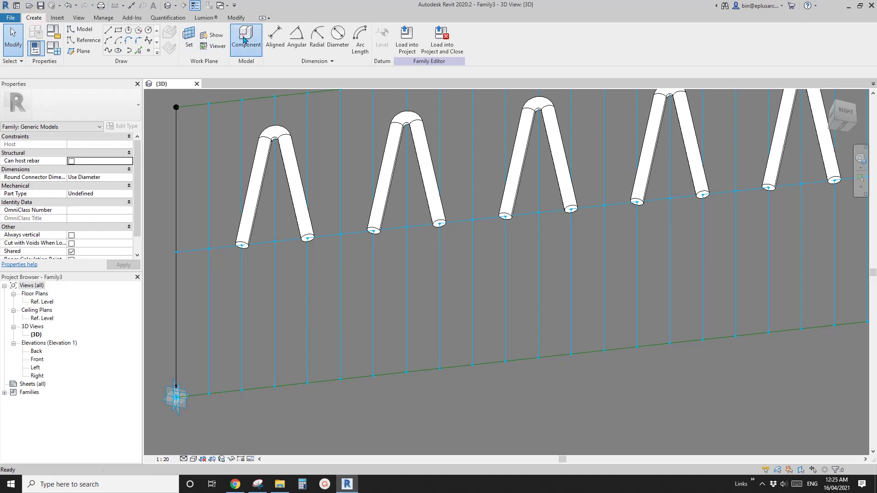
left_click(307, 237)
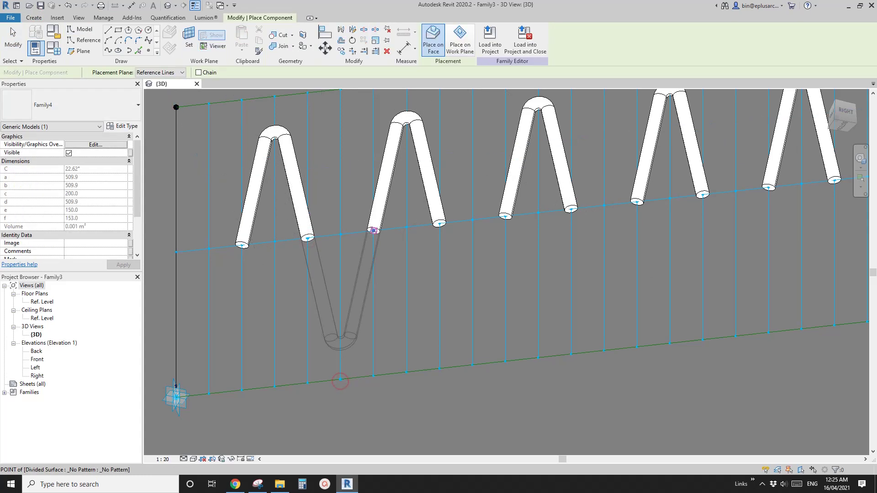
left_click(374, 231)
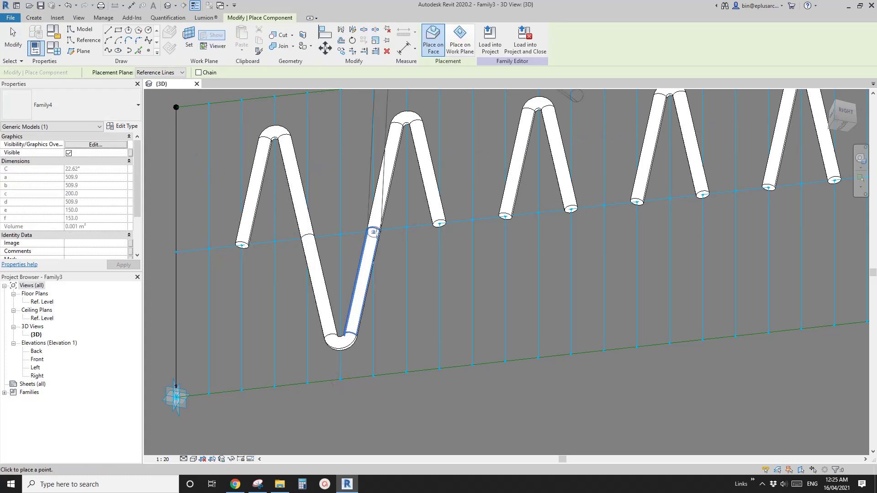
left_click(473, 365)
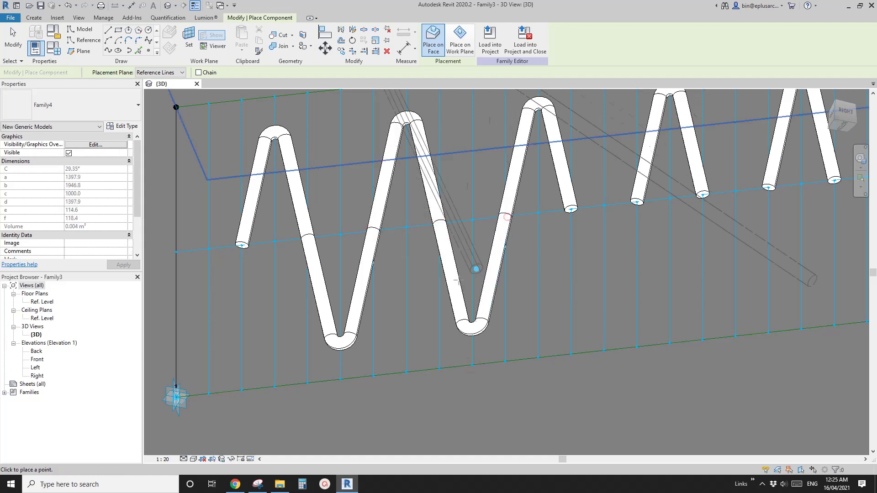
Select the two downward-pointing Family4 tubes and repeat them along the divided surface.
key("Escape")
left_click(375, 265, "ctrl")
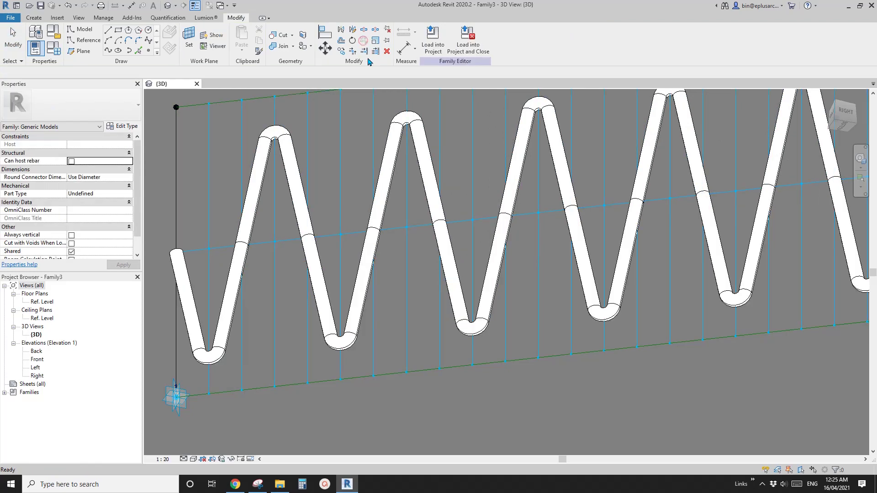
scroll(393, 242, "down", 5)
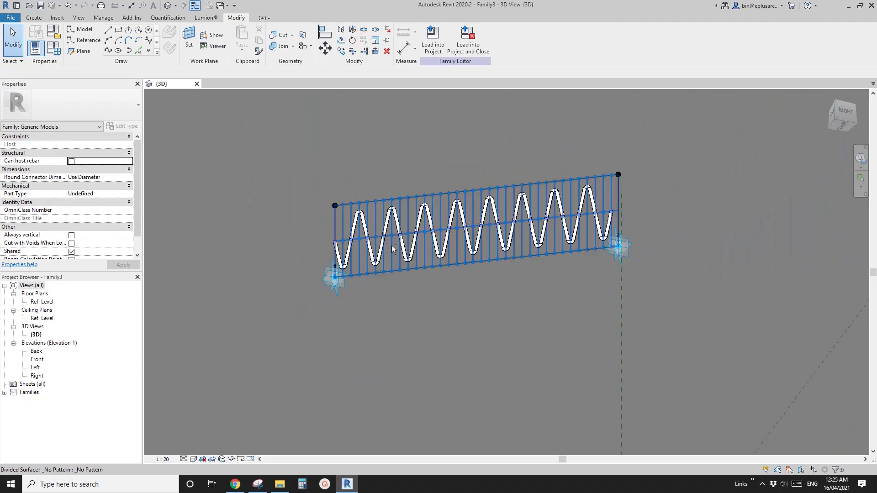
Move adaptive placement point 2 to several positions to flex the railing to shorter and longer lengths.
middle_click_drag(393, 248, 462, 359, "shift")
middle_click_drag(439, 223, 489, 275, "shift")
scroll(489, 274, "up", 2)
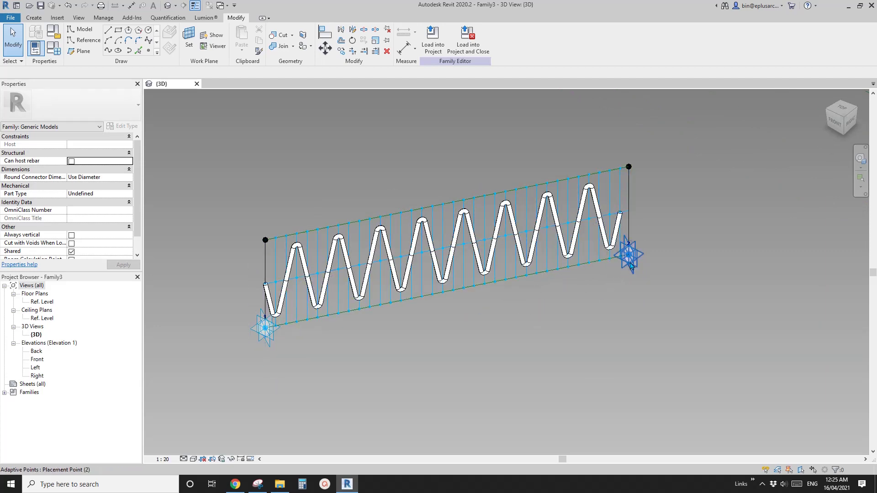
left_click_drag(629, 263, 512, 296)
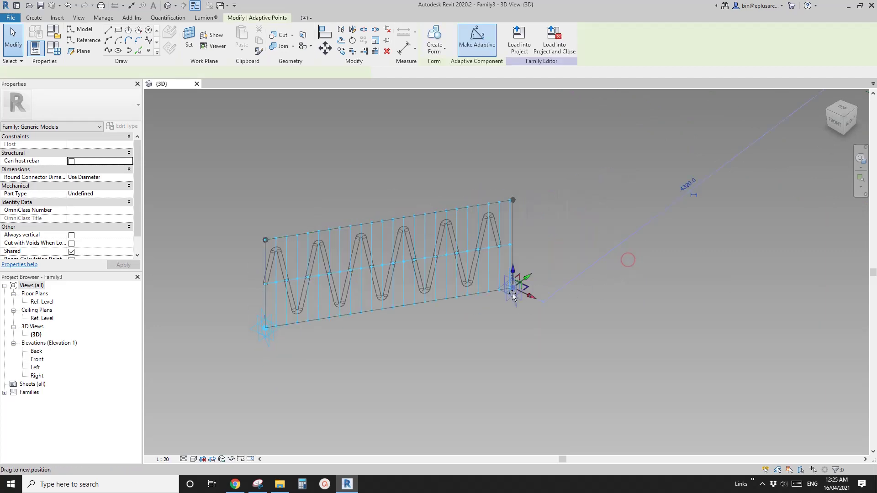
left_click_drag(772, 301, 561, 292)
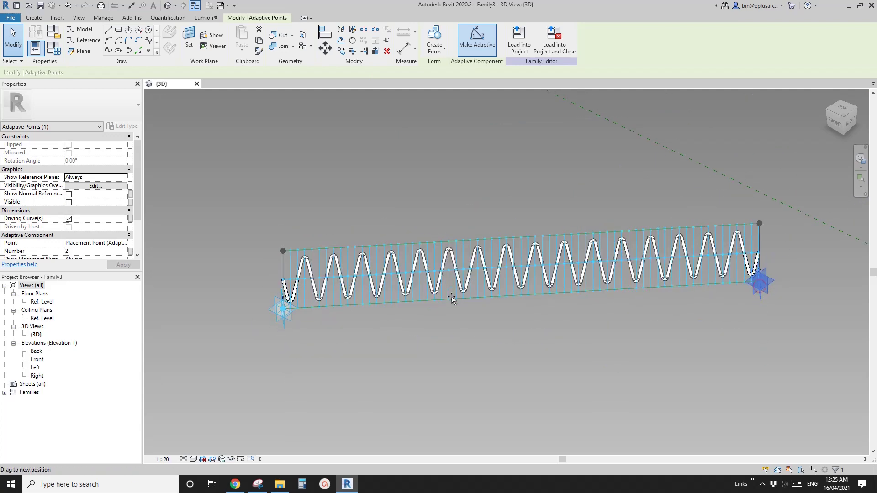
left_click_drag(451, 299, 453, 291)
Examine the zigzag railing from several angles, checking the lower repeater and how the tubes end at both sides of the frame.
middle_click_drag(453, 291, 428, 270, "shift")
middle_click_drag(440, 299, 469, 321, "shift")
key("Escape")
scroll(442, 322, "up", 1)
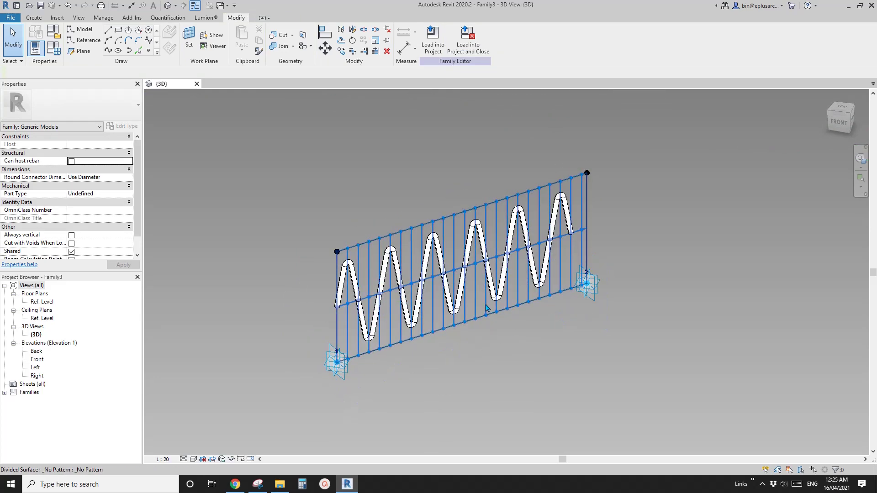
middle_click_drag(560, 286, 558, 287)
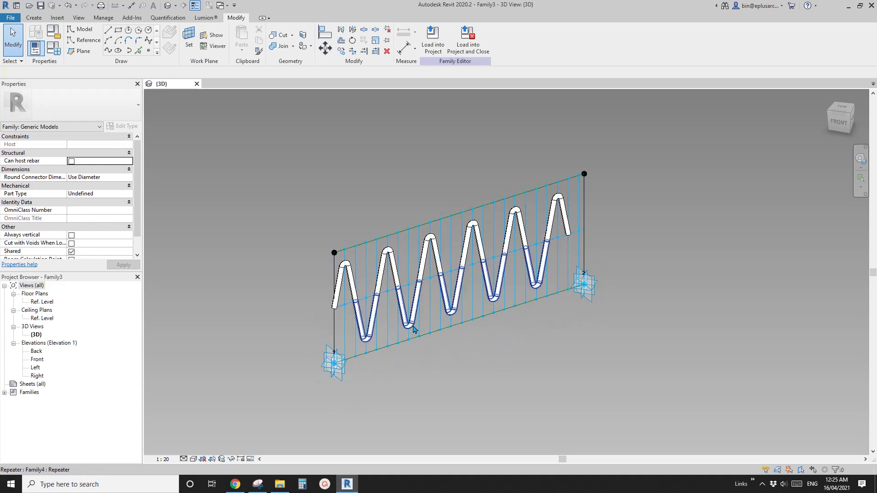
mouse_move(492, 337)
middle_mouse_down("shift")
mouse_move(497, 300)
mouse_move(495, 330)
middle_mouse_up("shift")
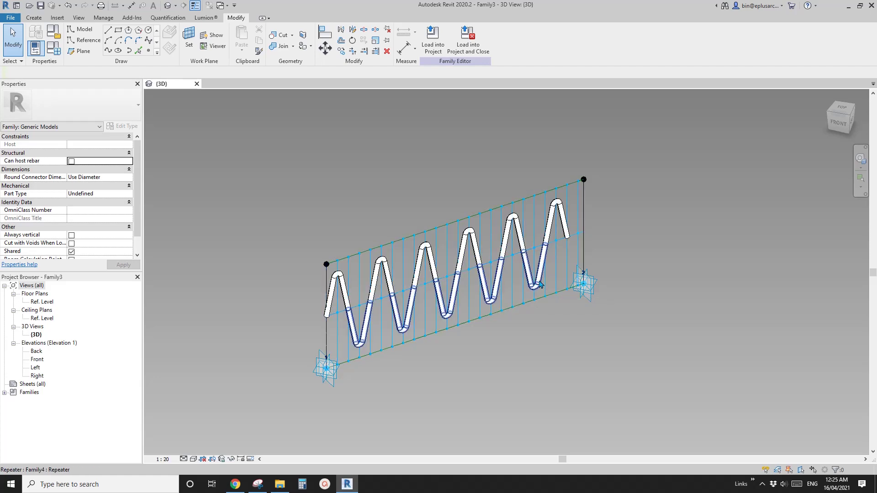
scroll(539, 328, "down", 1)
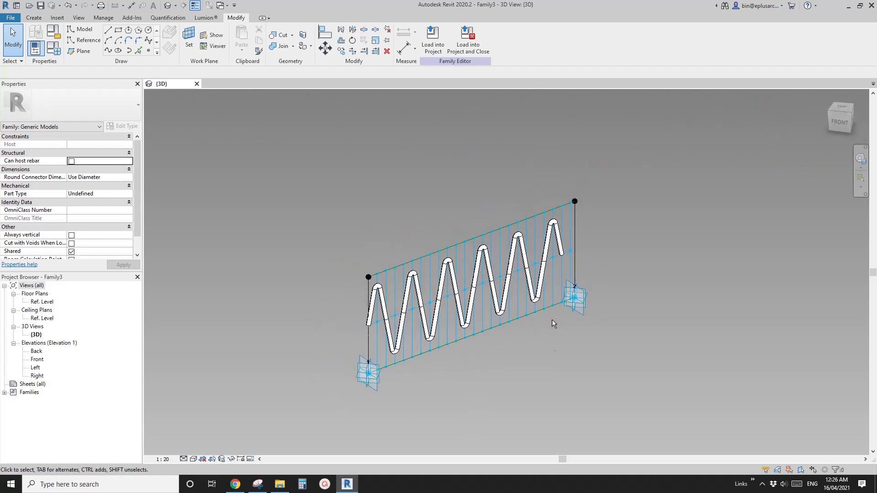
middle_click_drag(552, 345, 560, 330, "shift")
scroll(563, 314, "up", 2)
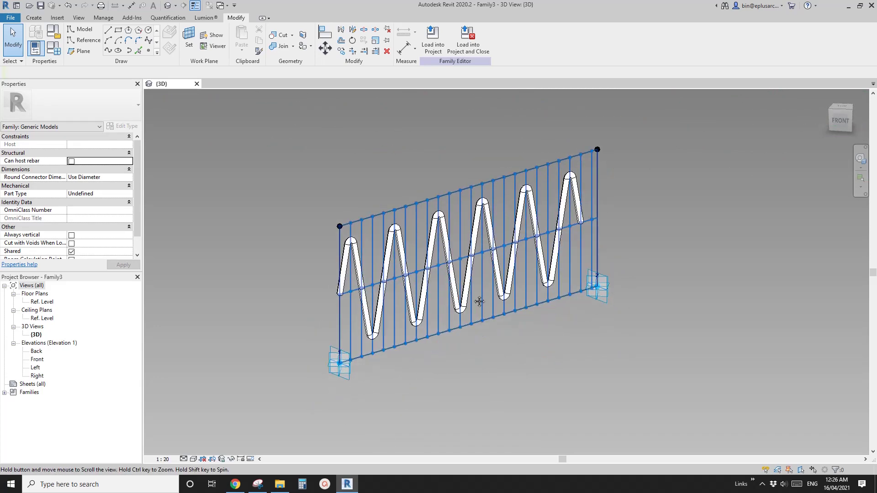
left_click(461, 329)
mouse_move(461, 330)
middle_mouse_down("shift")
mouse_move(478, 320)
mouse_move(473, 330)
middle_mouse_up("shift")
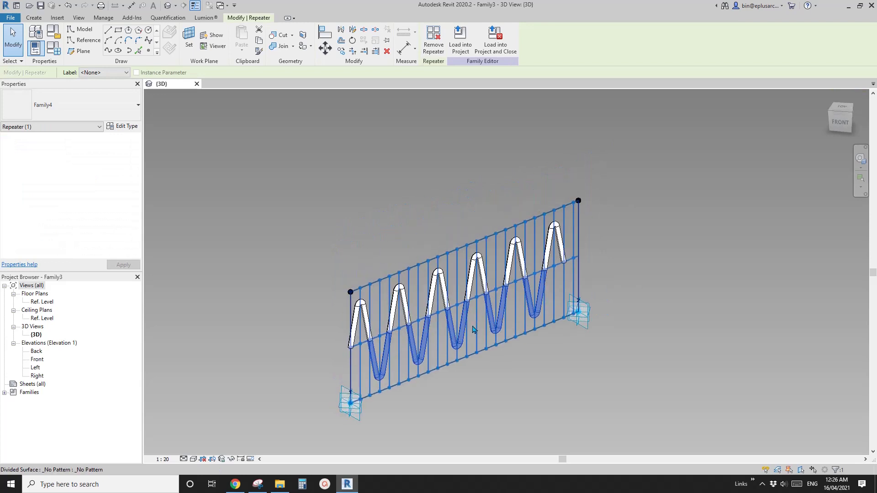
left_click(511, 363)
middle_click_drag(512, 363, 526, 348)
scroll(519, 365, "up", 1)
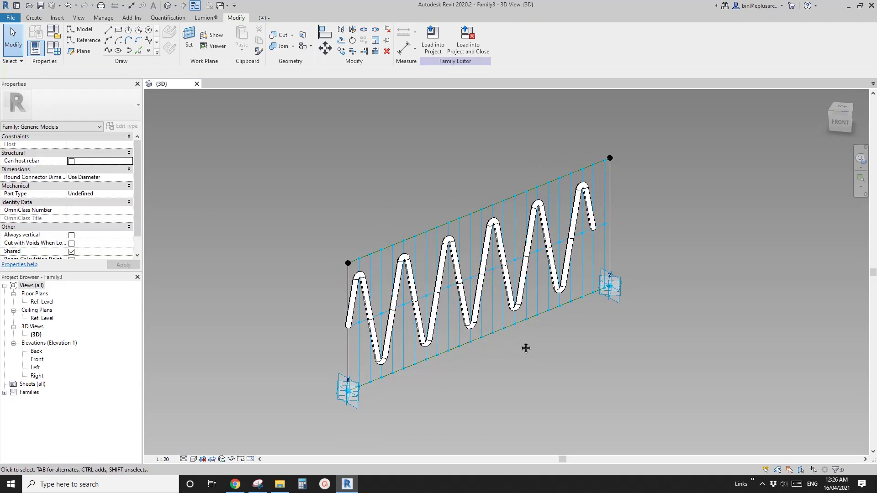
scroll(514, 342, "up", 1)
middle_click_drag(514, 343, 511, 345)
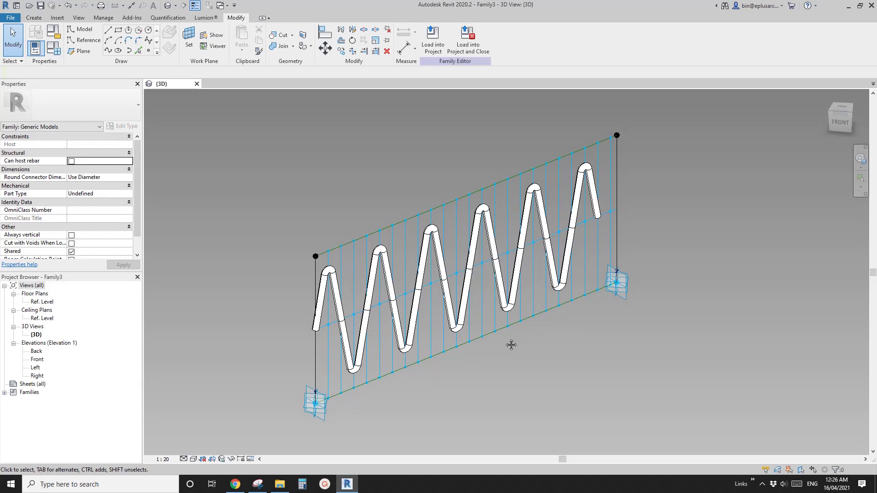